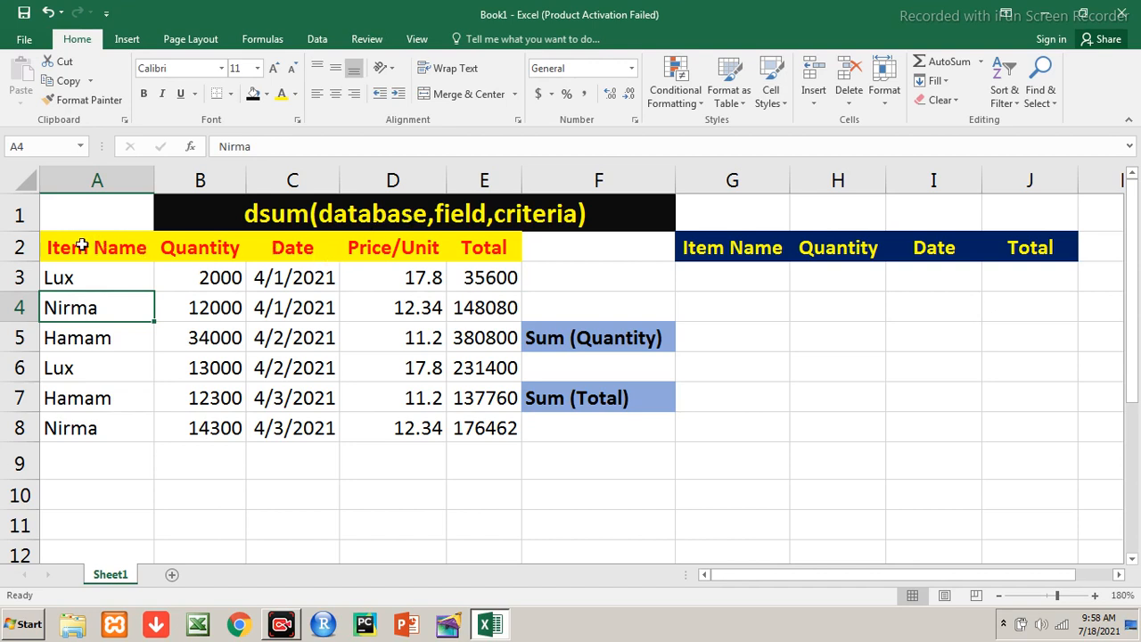
- Examine the Item Name, Quantity, Date and Price/Unit columns of the data table and the formula behind the first Total
drag(75, 241, 86, 430)
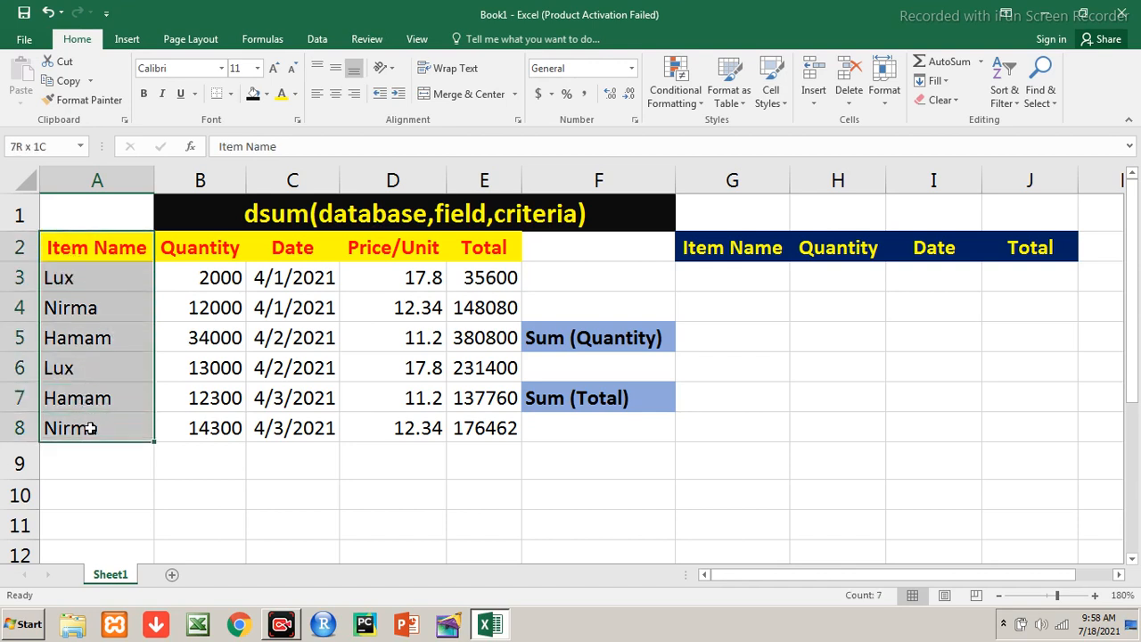
click(199, 250)
drag(204, 279, 214, 428)
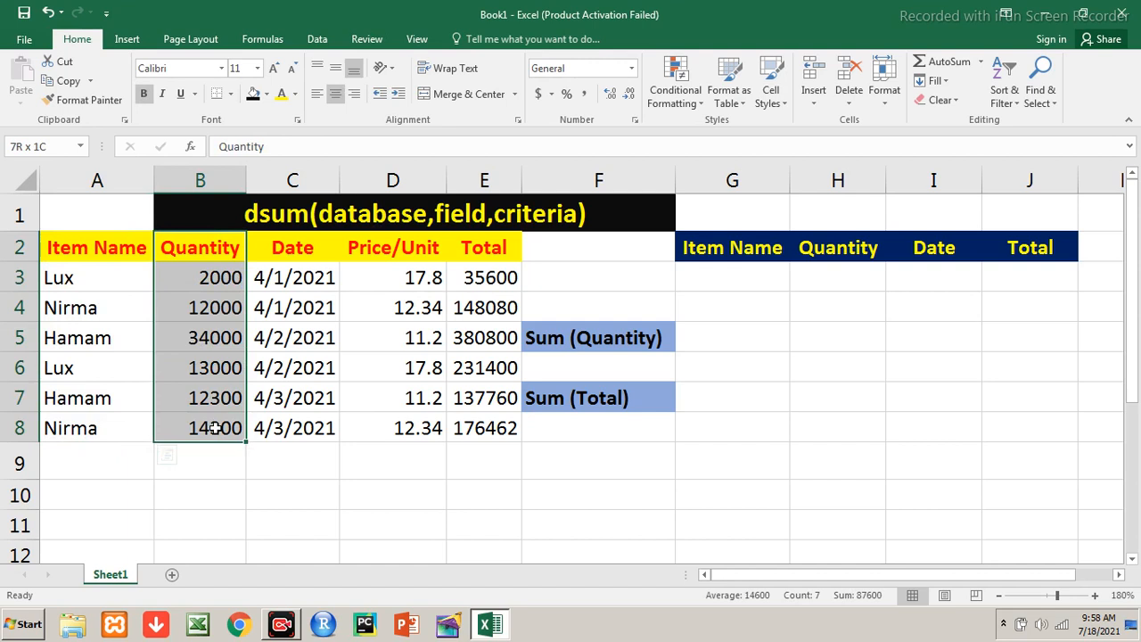
drag(297, 248, 300, 418)
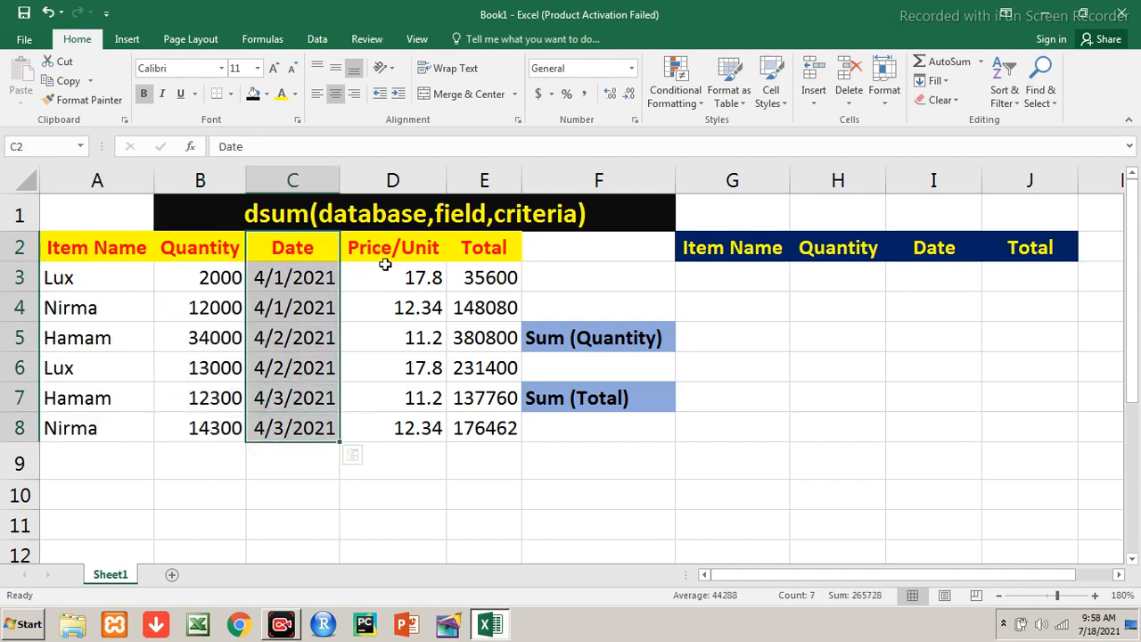
drag(386, 265, 397, 429)
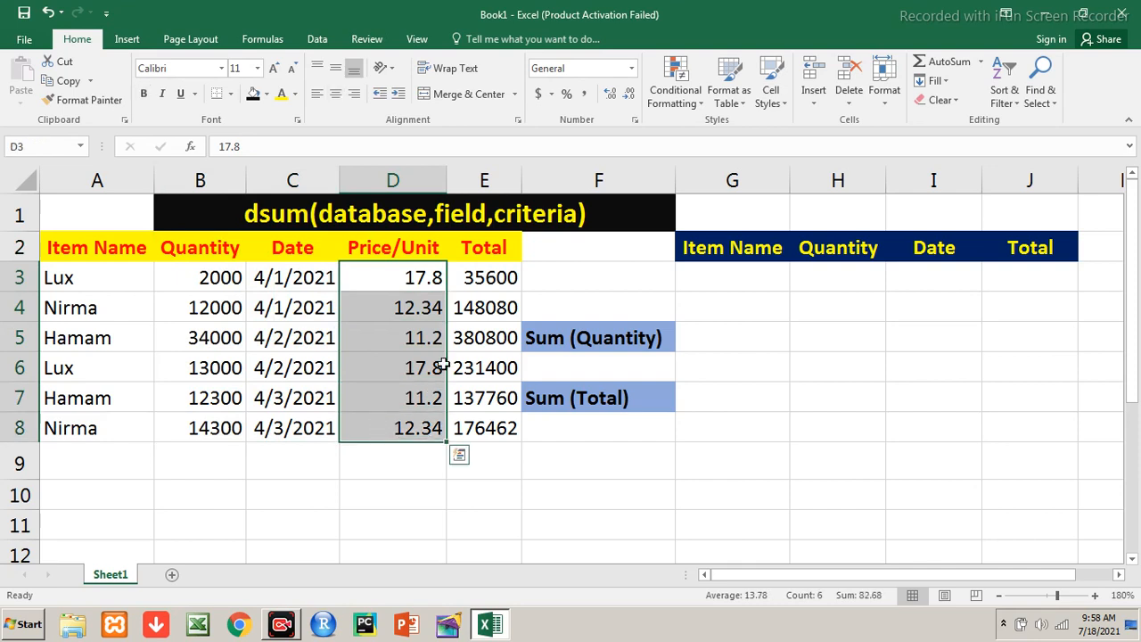
click(491, 276)
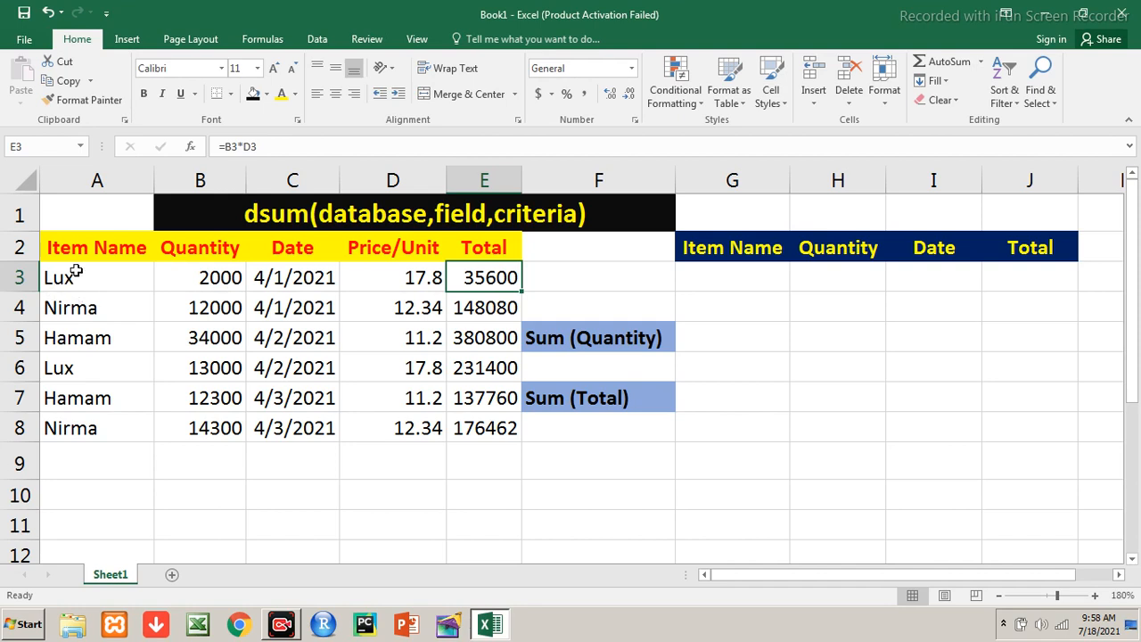
click(202, 278)
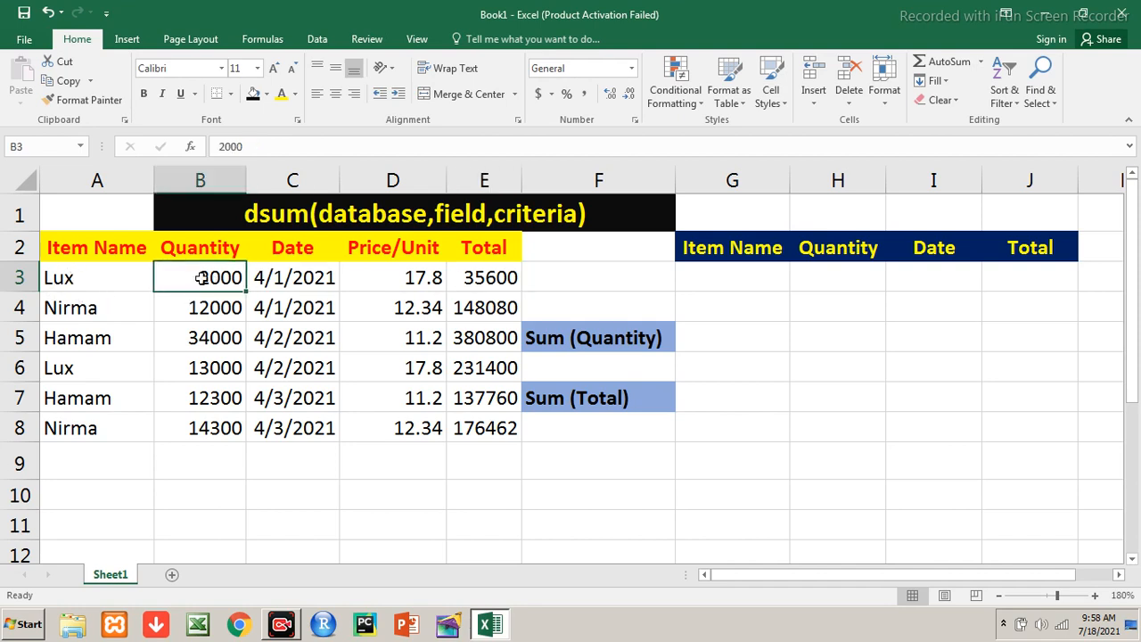
click(406, 277)
click(486, 276)
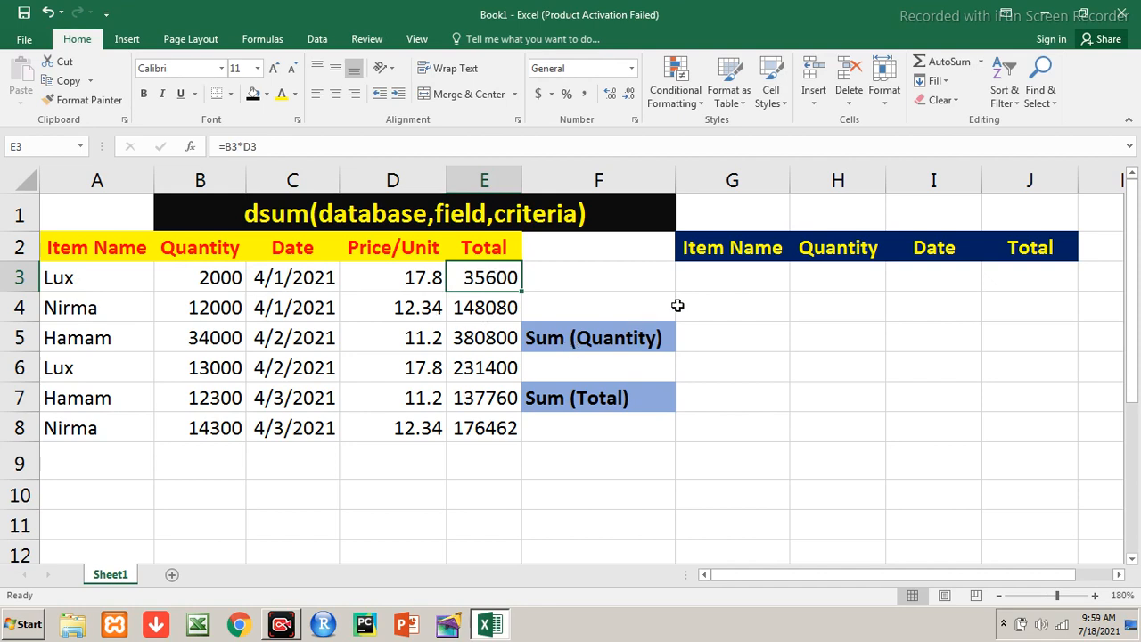
- Review the criteria headers in G2:J2, the empty criteria row, and the source columns and result cells for both sums
click(705, 250)
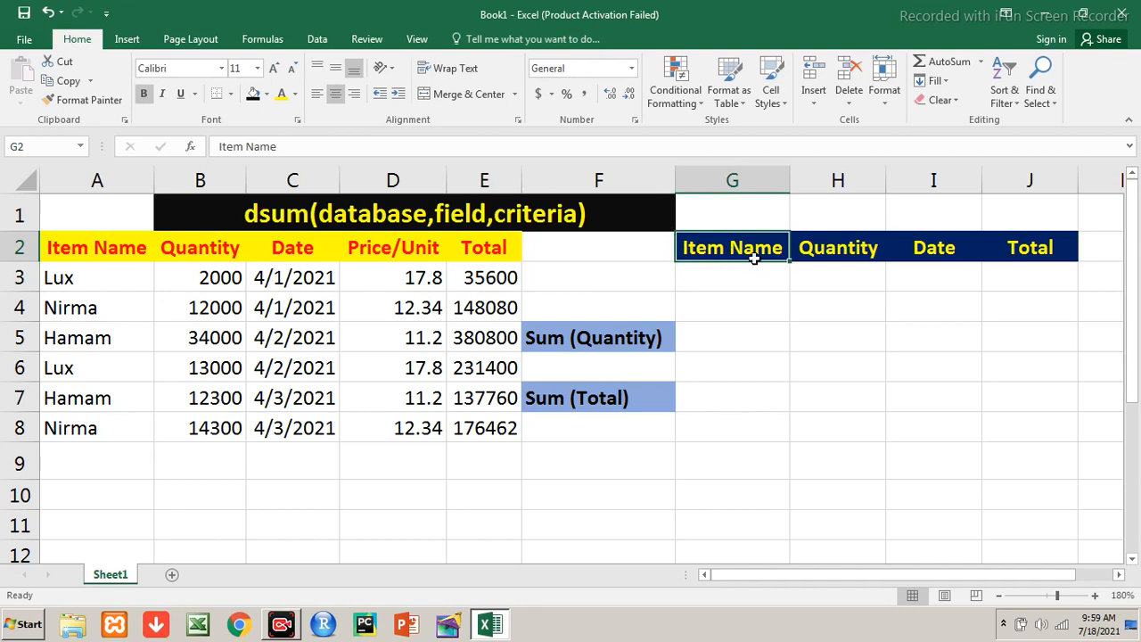
click(832, 251)
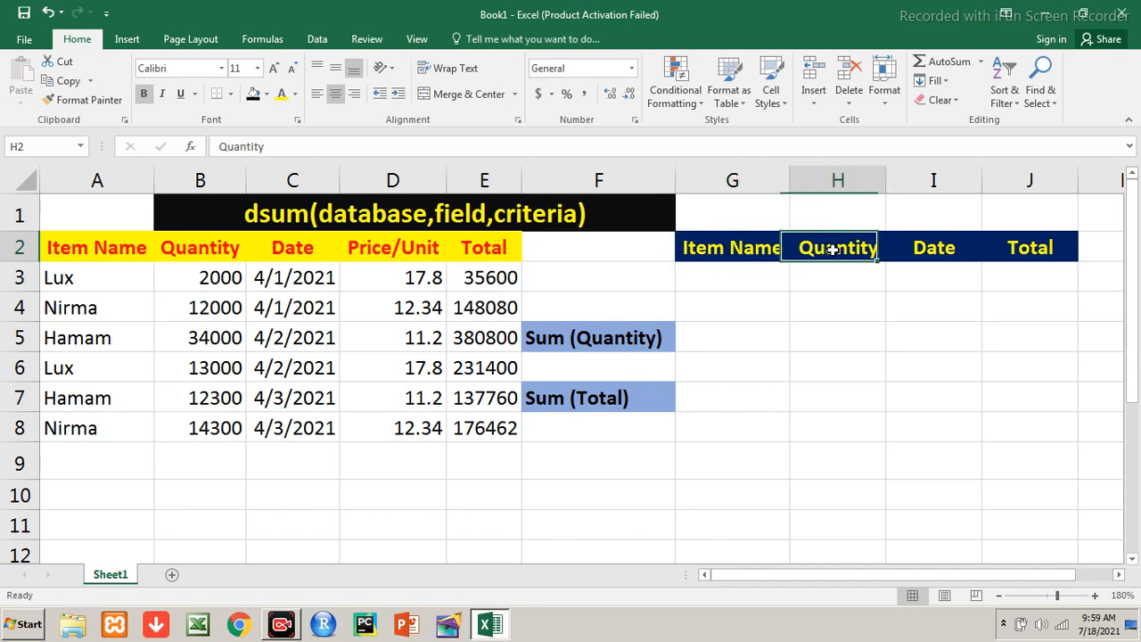
click(943, 250)
click(1012, 245)
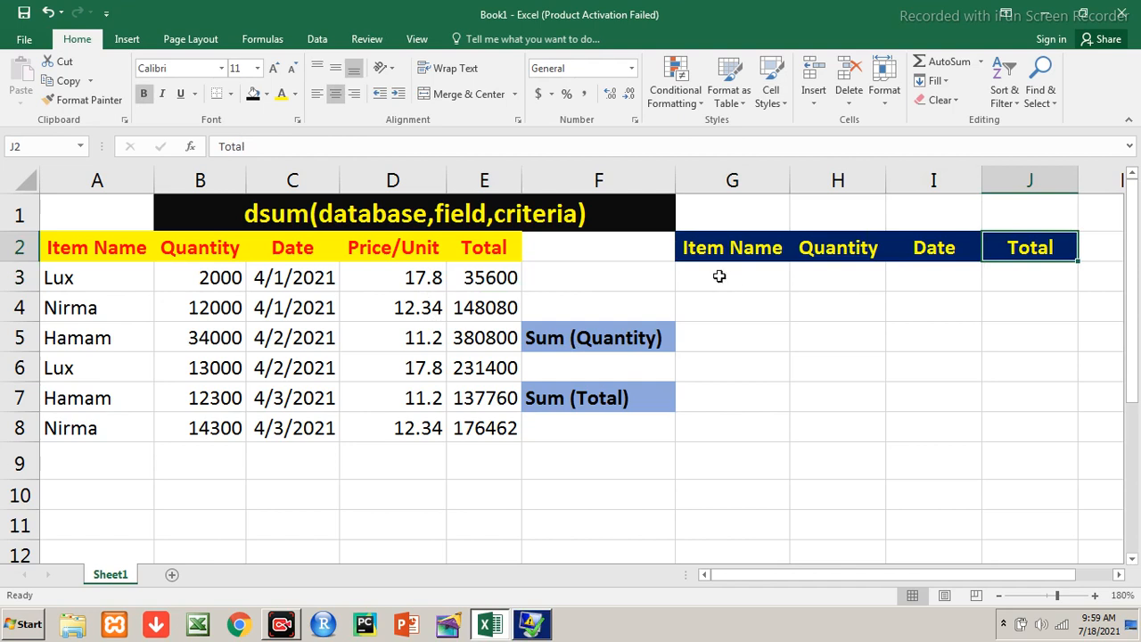
click(718, 277)
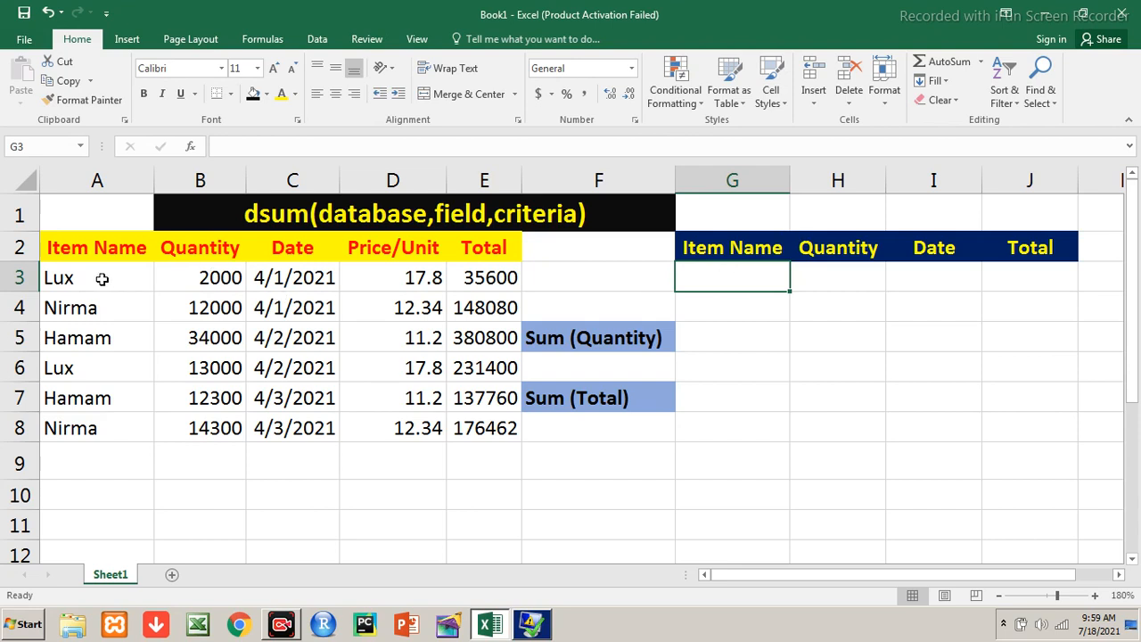
drag(214, 278, 206, 429)
click(719, 338)
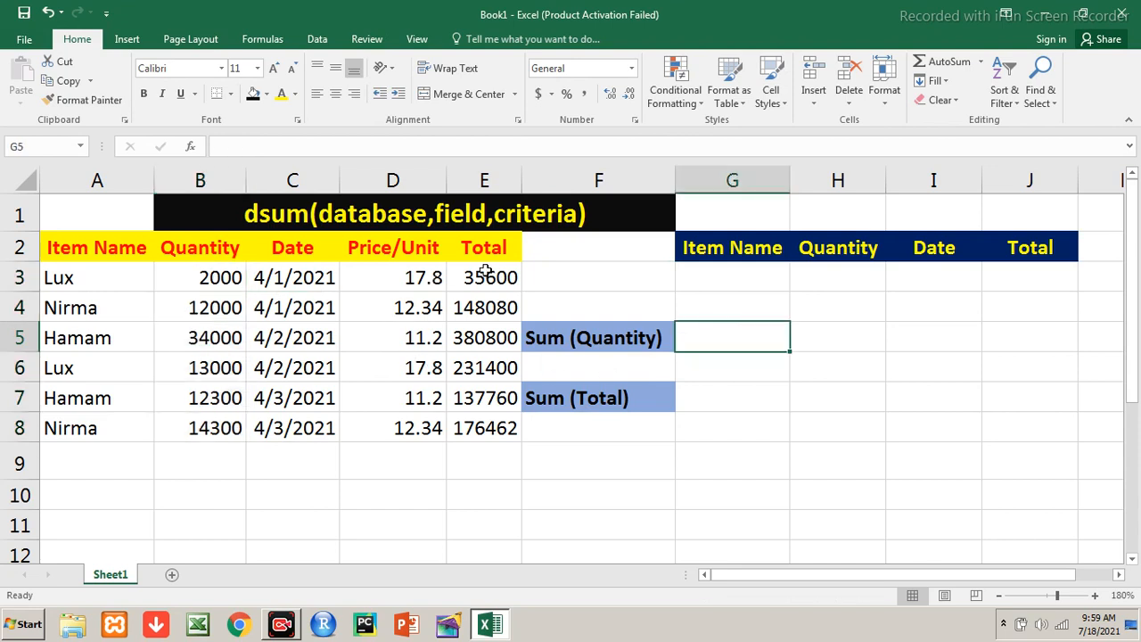
drag(486, 272, 522, 399)
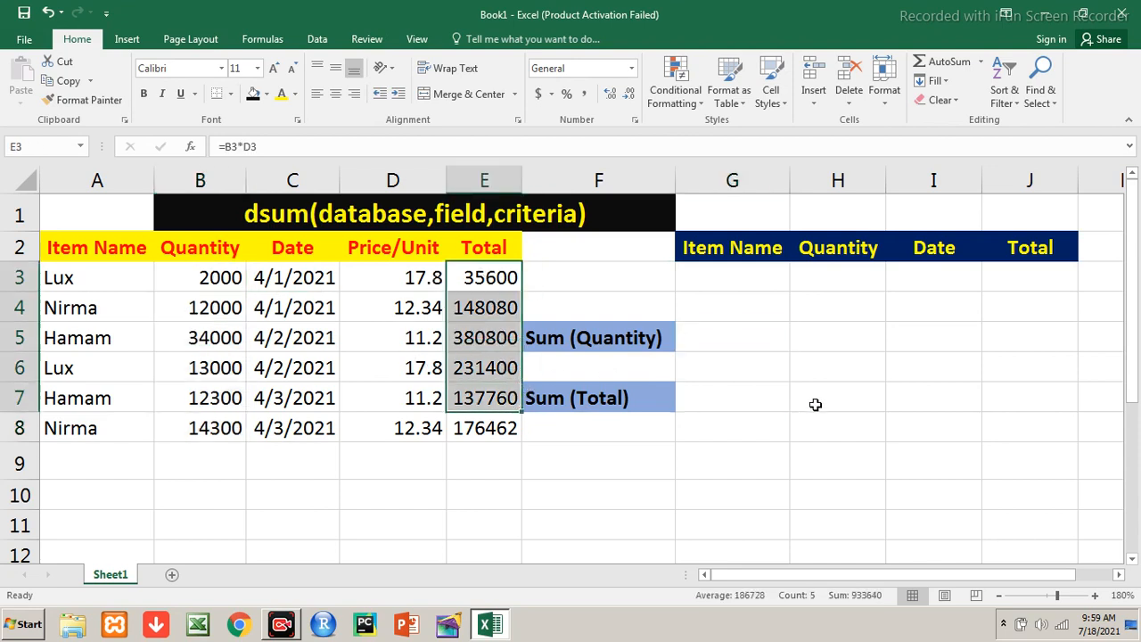
click(739, 399)
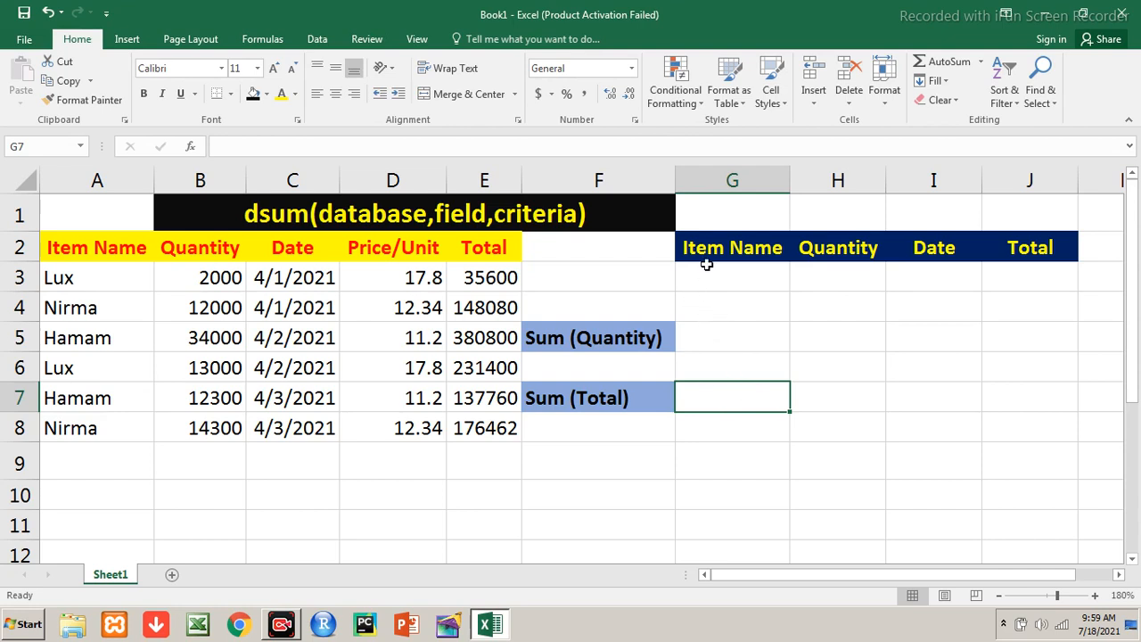
drag(698, 274, 1058, 285)
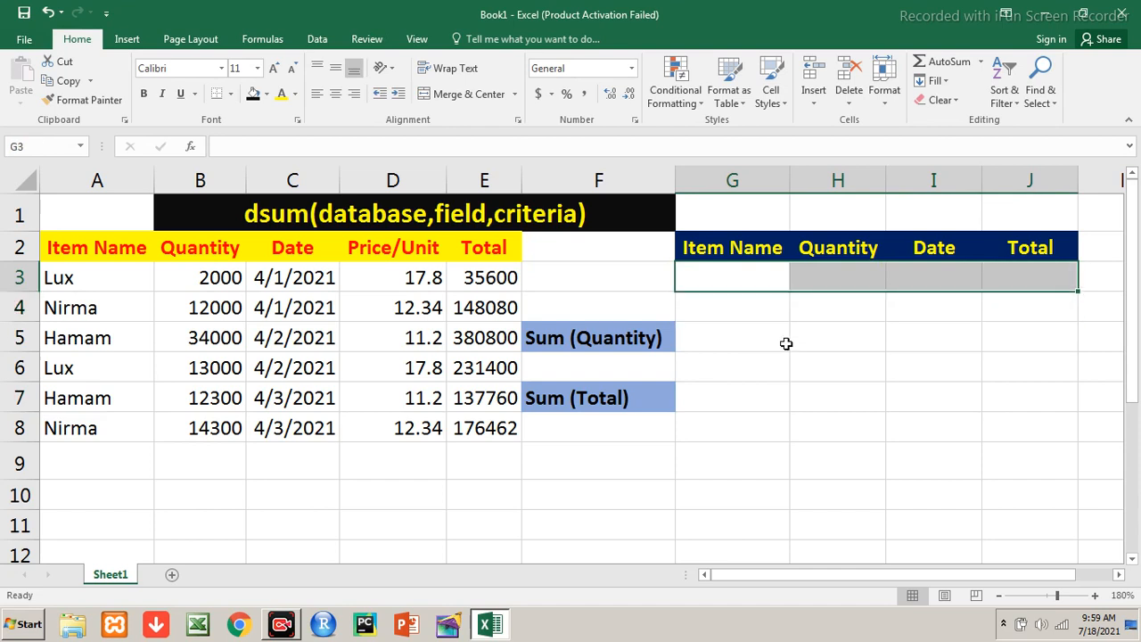
- Enter =dsum(A2:E8,"Quantity",G2:J3) in G5 as the Sum (Quantity) formula
click(737, 335)
text(=dsum()
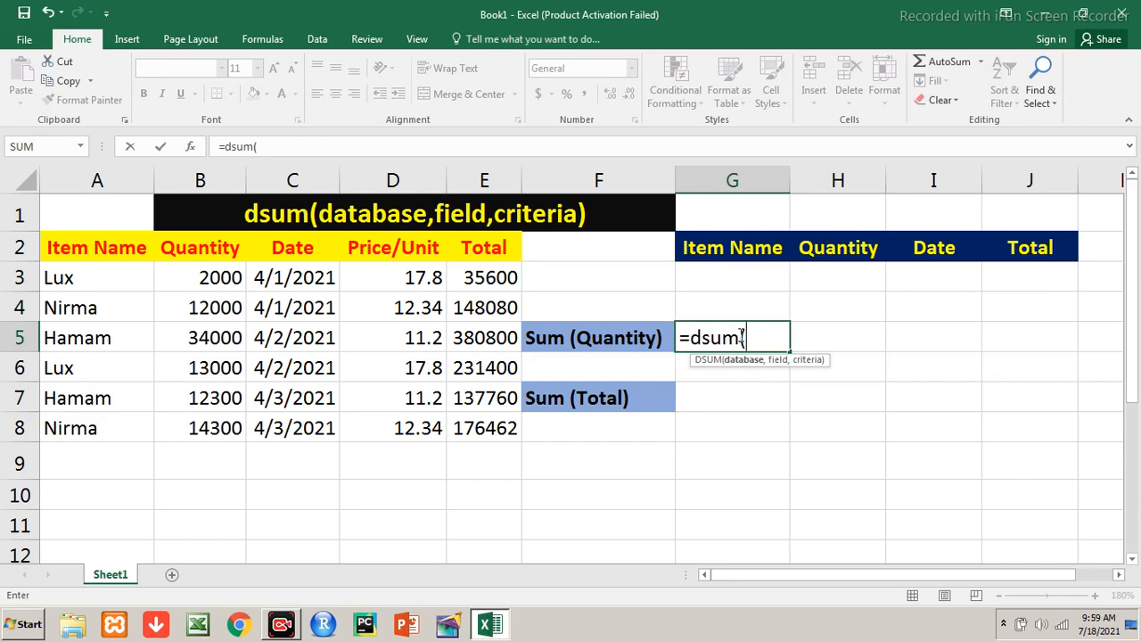
click(85, 248)
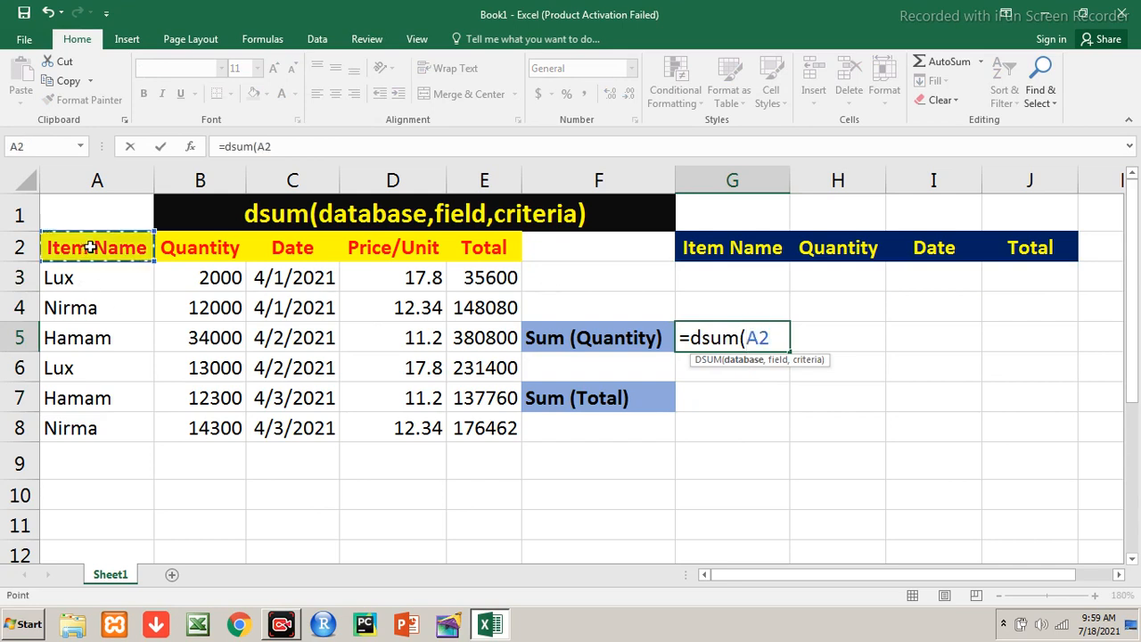
drag(90, 248, 479, 419)
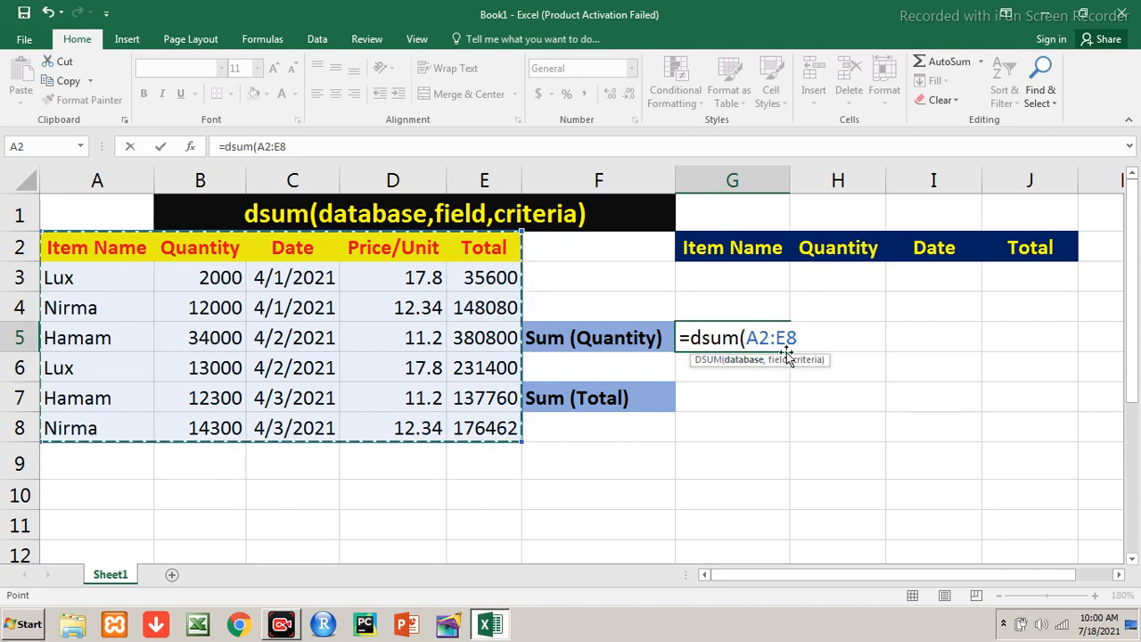
text(,)
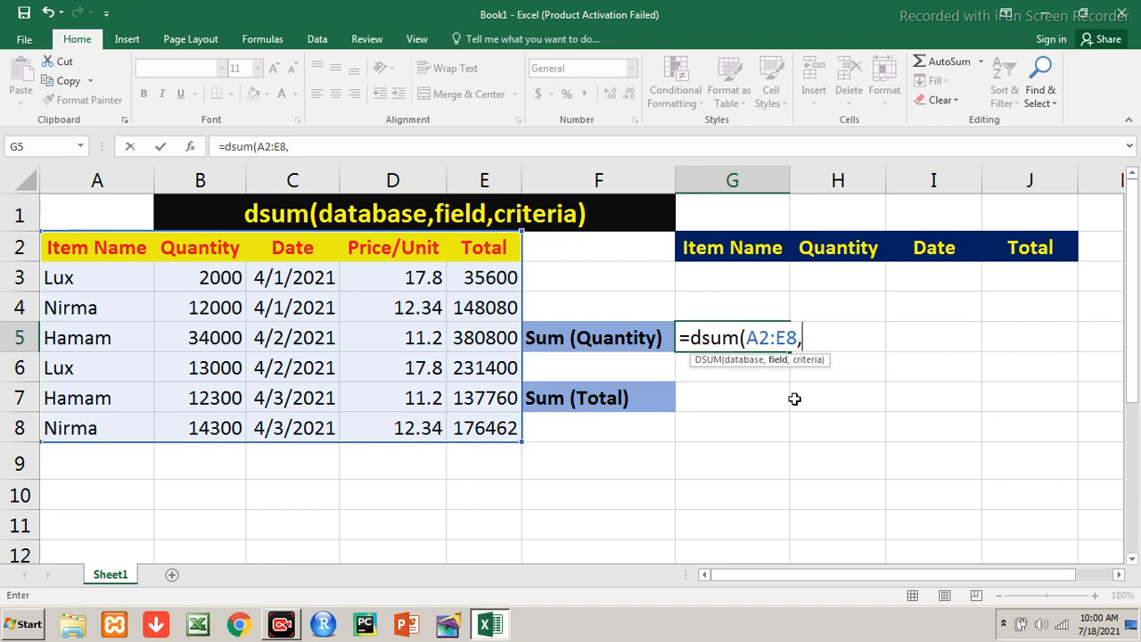
text("Qua)
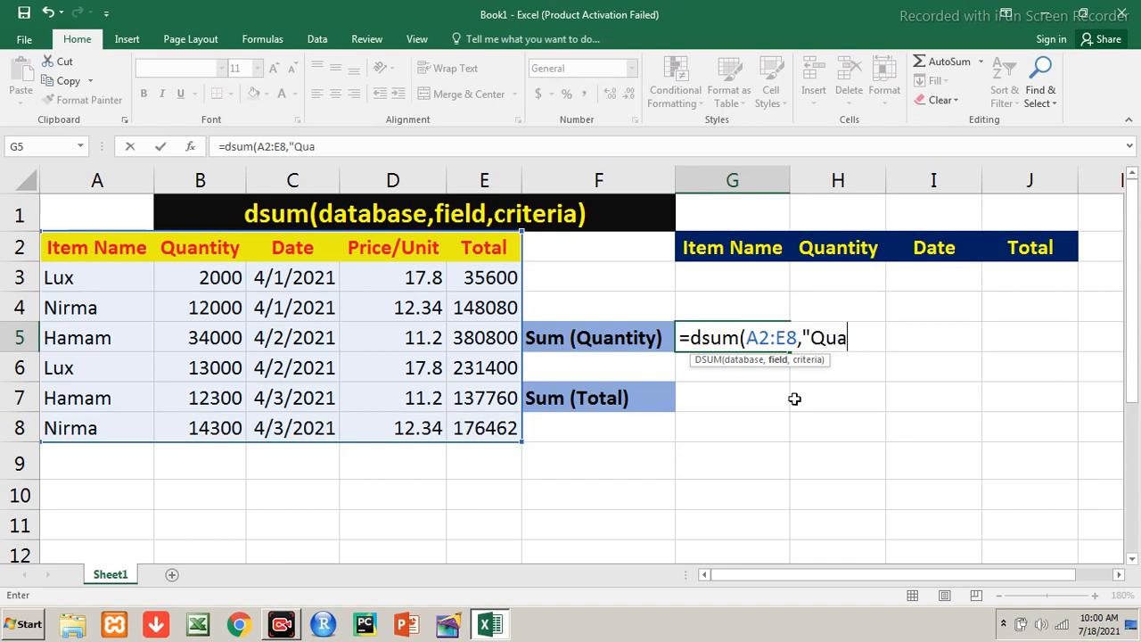
text(ntity")
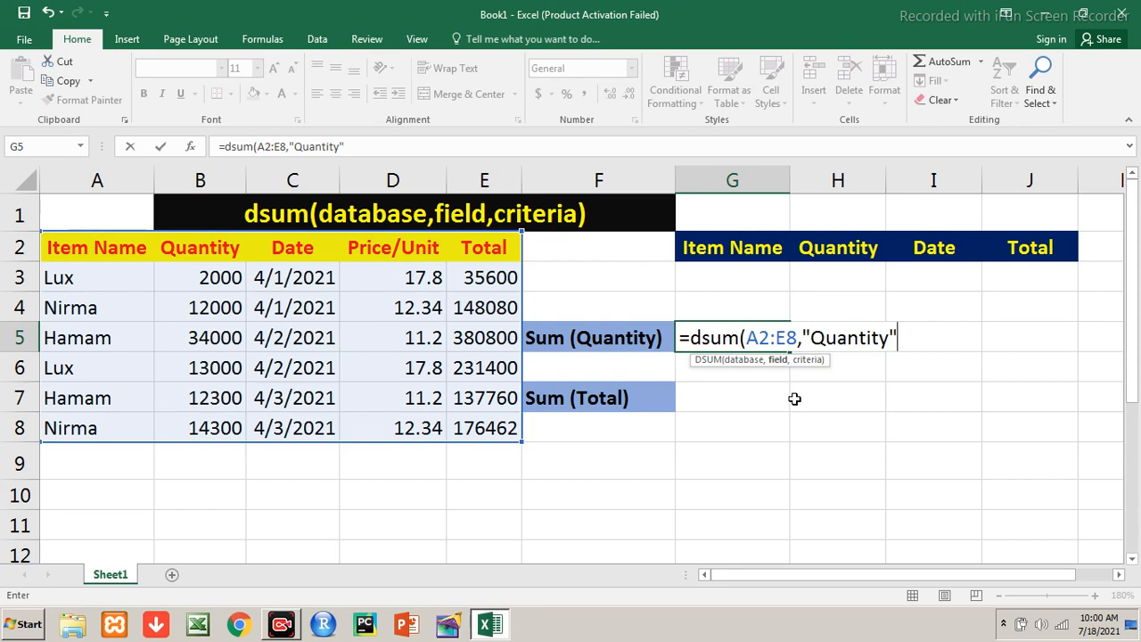
text(,)
click(697, 279)
drag(727, 279, 1037, 285)
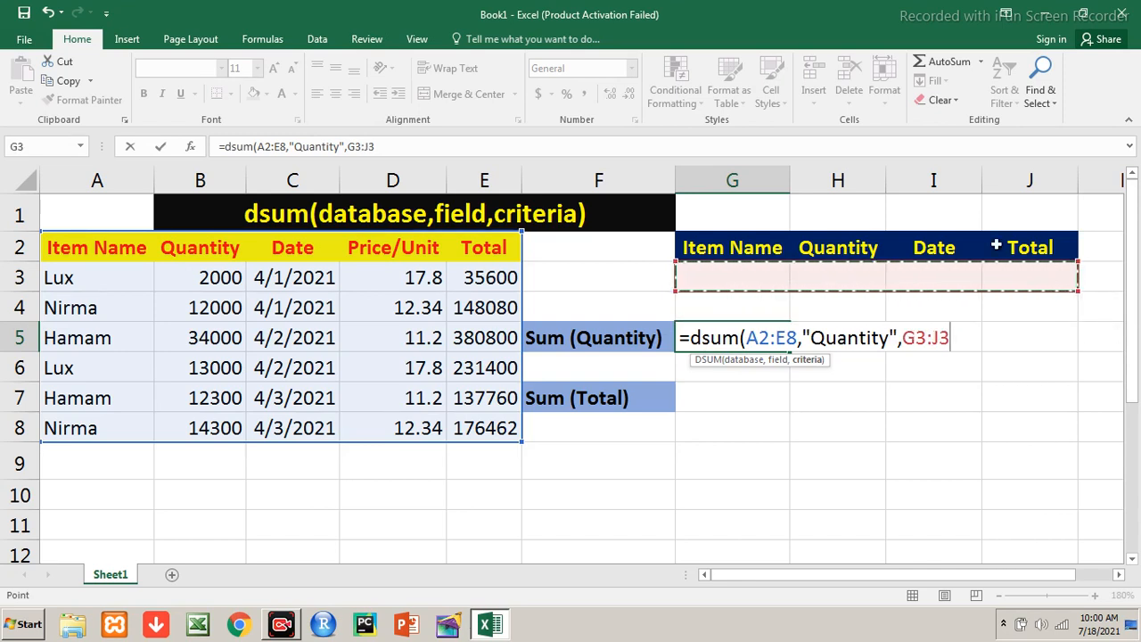
drag(730, 248, 1039, 267)
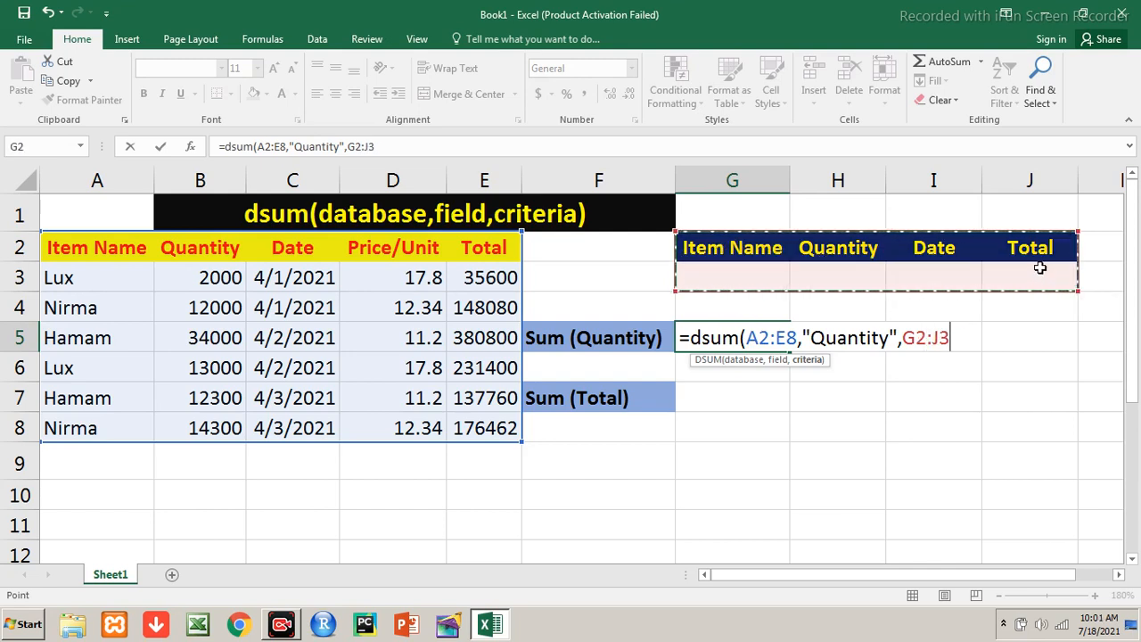
text())
key(Return)
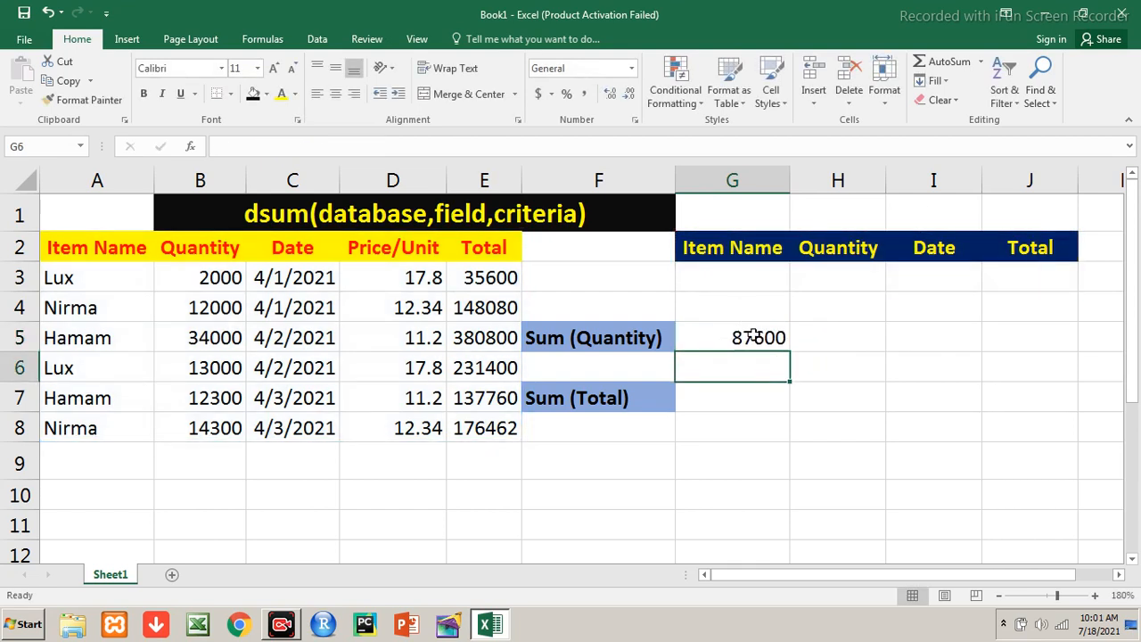
click(724, 278)
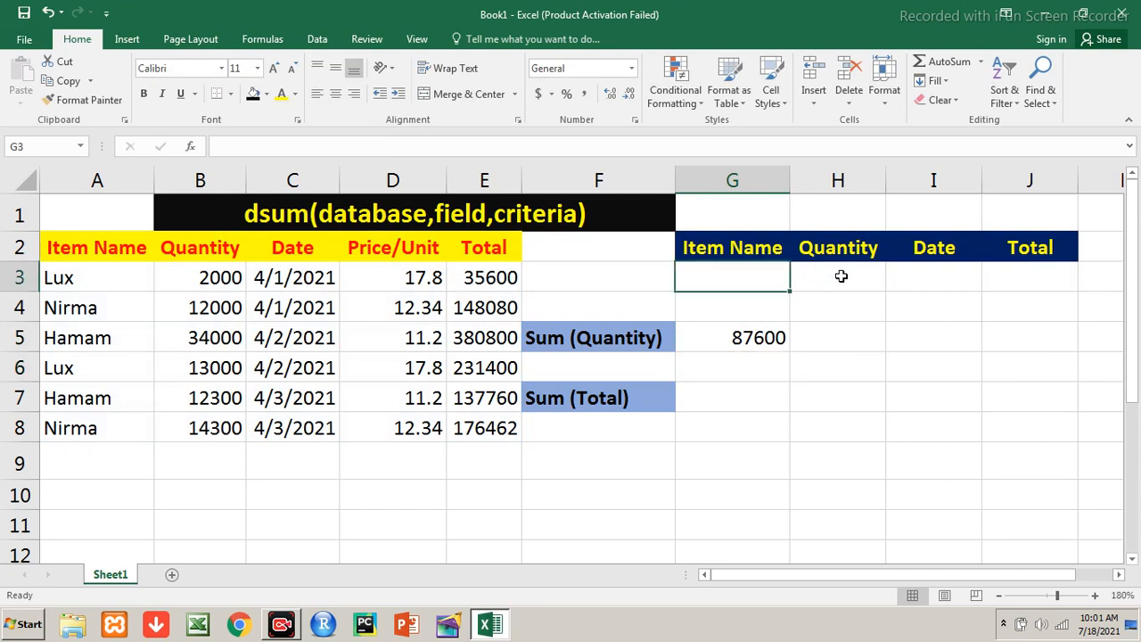
click(843, 277)
click(944, 293)
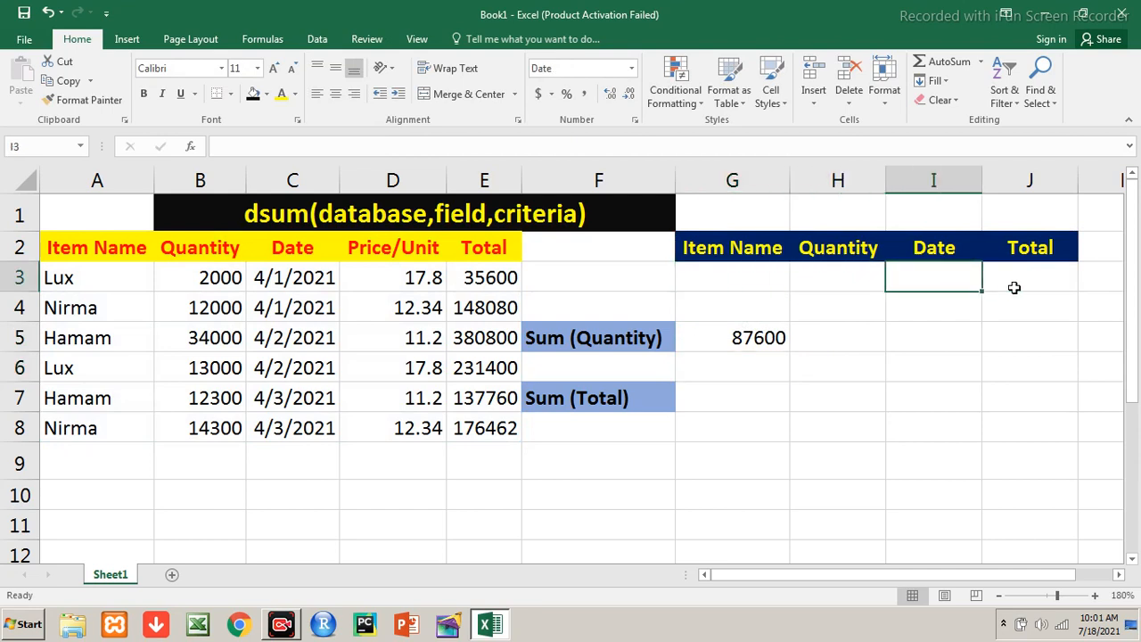
click(1044, 287)
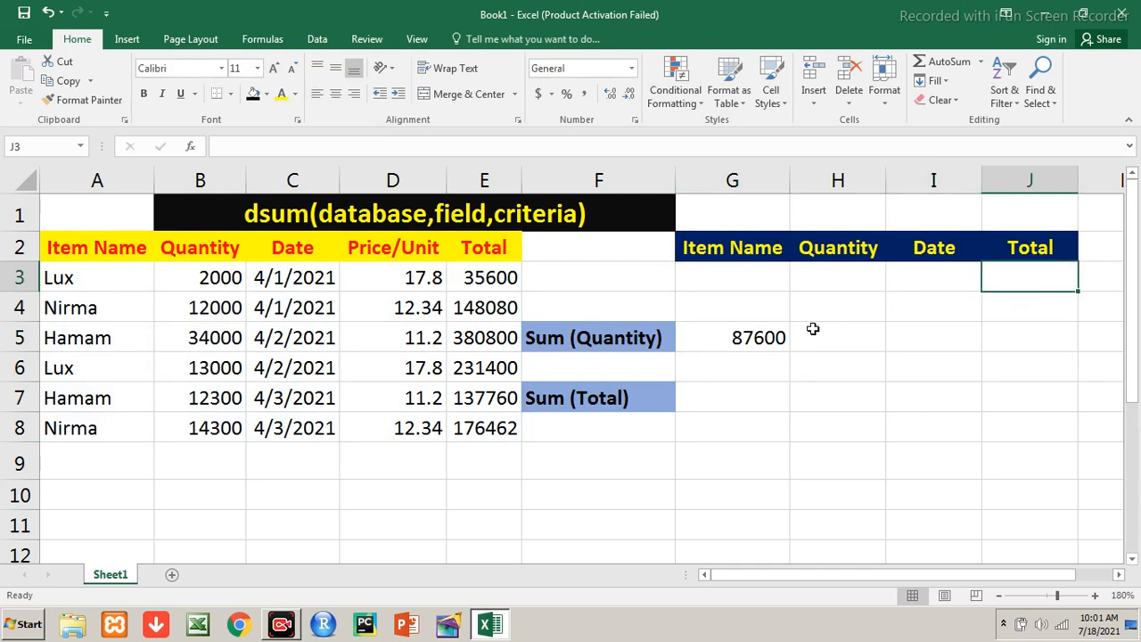
- Start a DSUM formula in G7 for Sum (Total) with database range A2:E8 and field "Total"
click(751, 399)
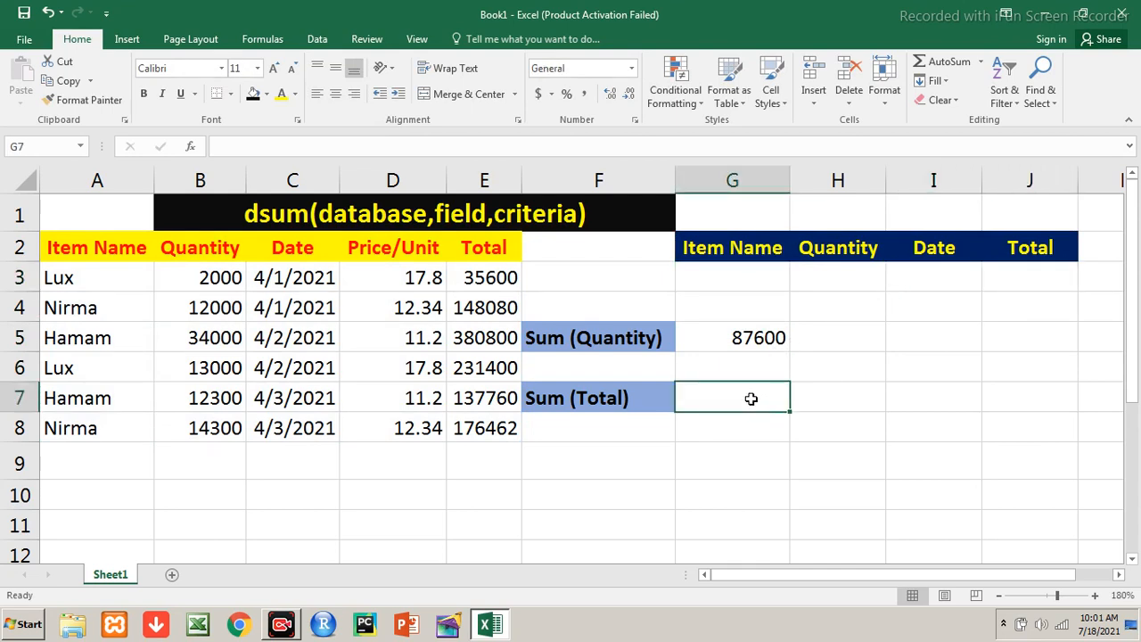
text(=dsum()
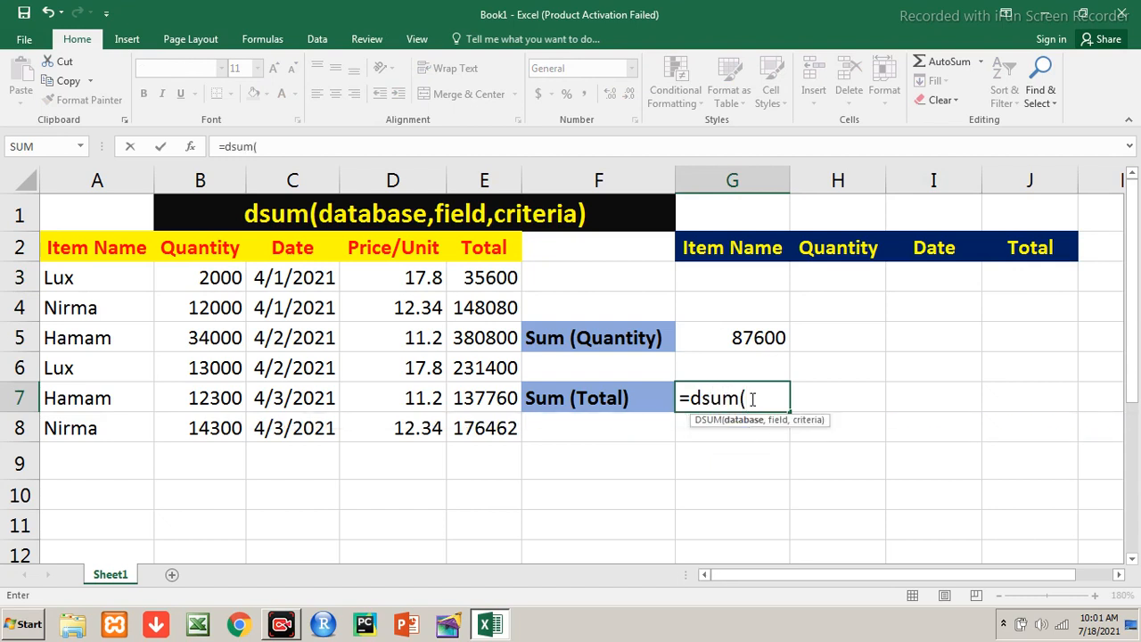
drag(97, 247, 476, 432)
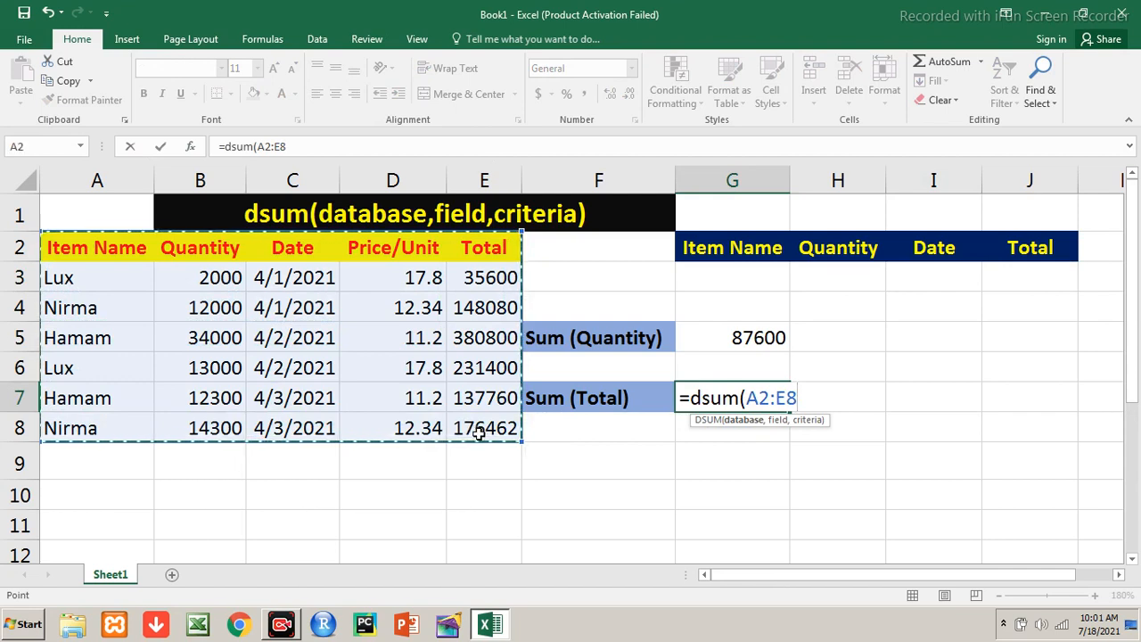
text(,")
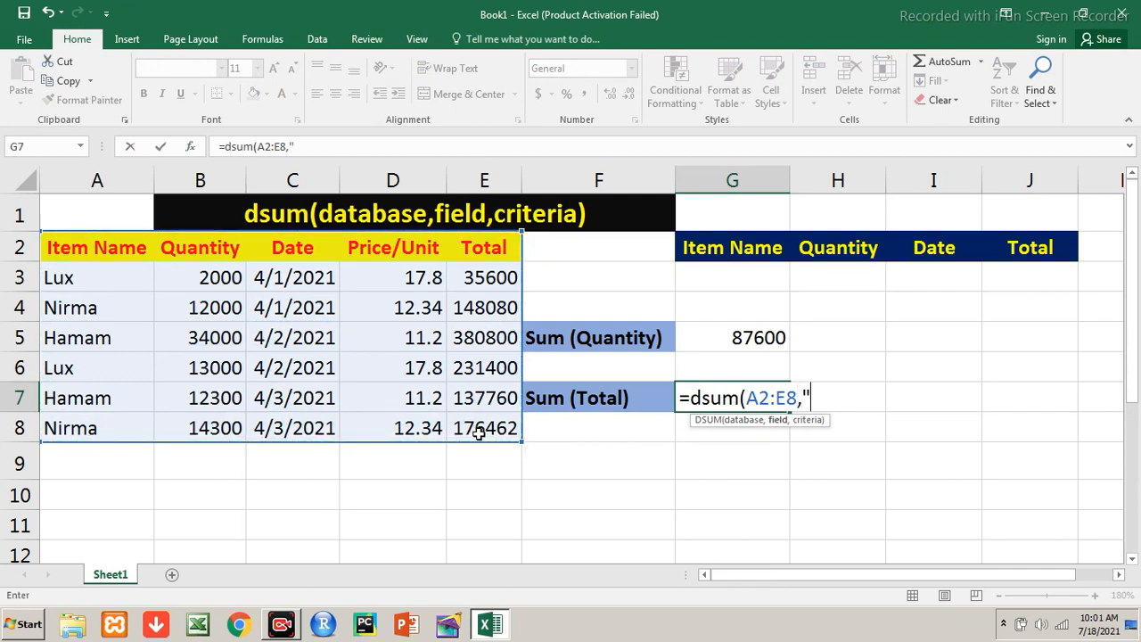
text(Total)
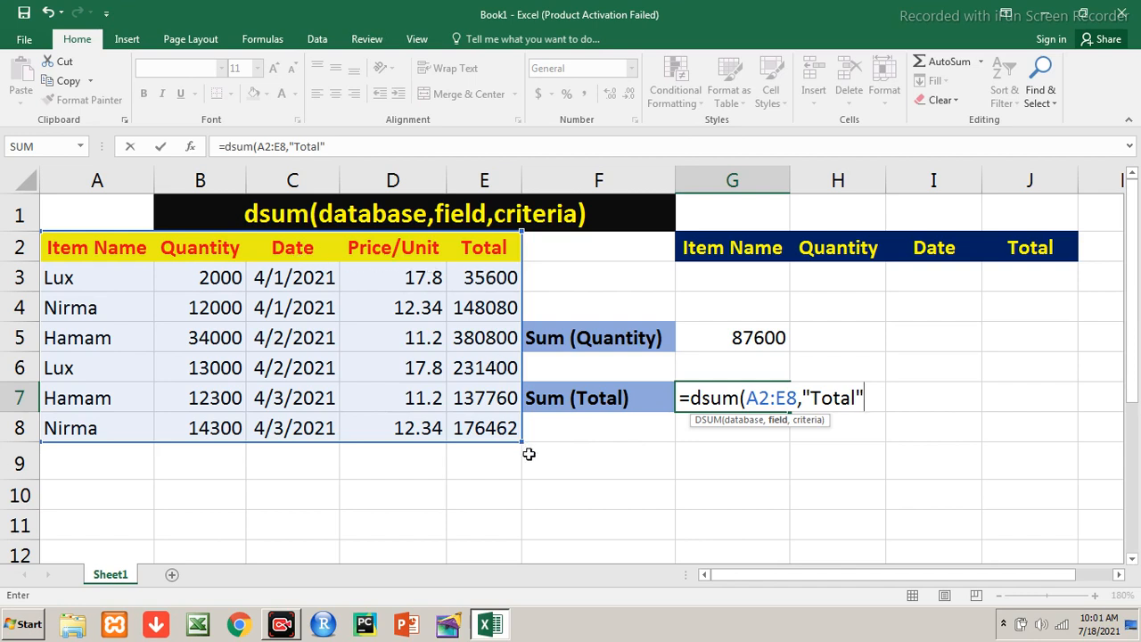
- Replace the "Total" field with column number 5 and complete the G7 formula as =dsum(A2:E8,5,G2:J3)
key(BackSpace)
key(BackSpace)
key(BackSpace)
key(BackSpace)
key(BackSpace)
key(BackSpace)
key(BackSpace)
text(5)
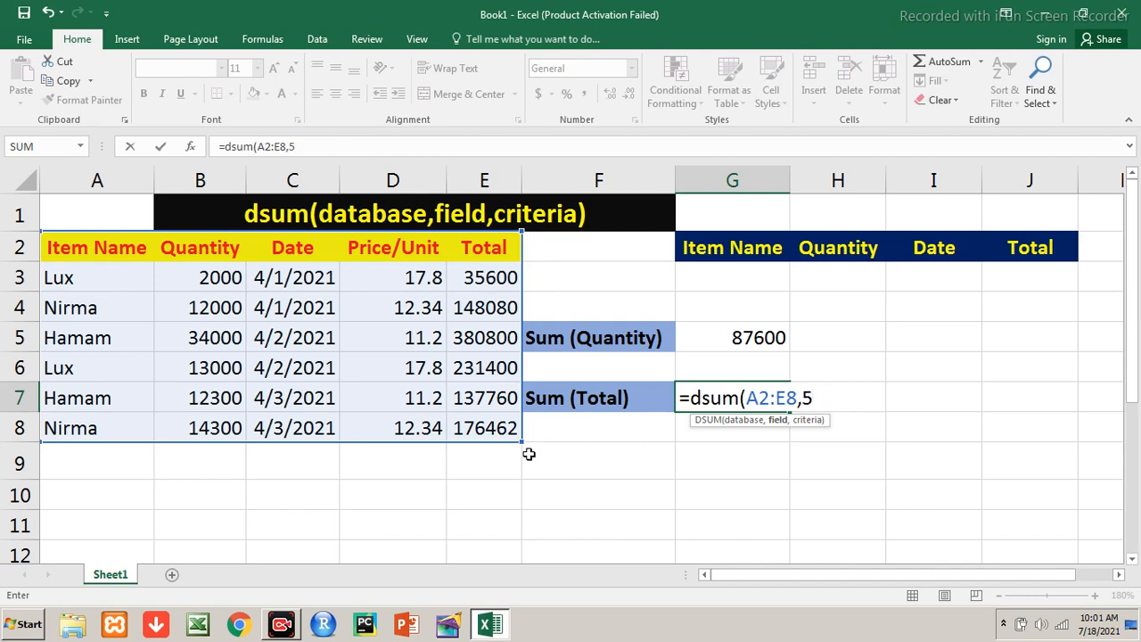
text(,)
drag(719, 252, 1034, 270)
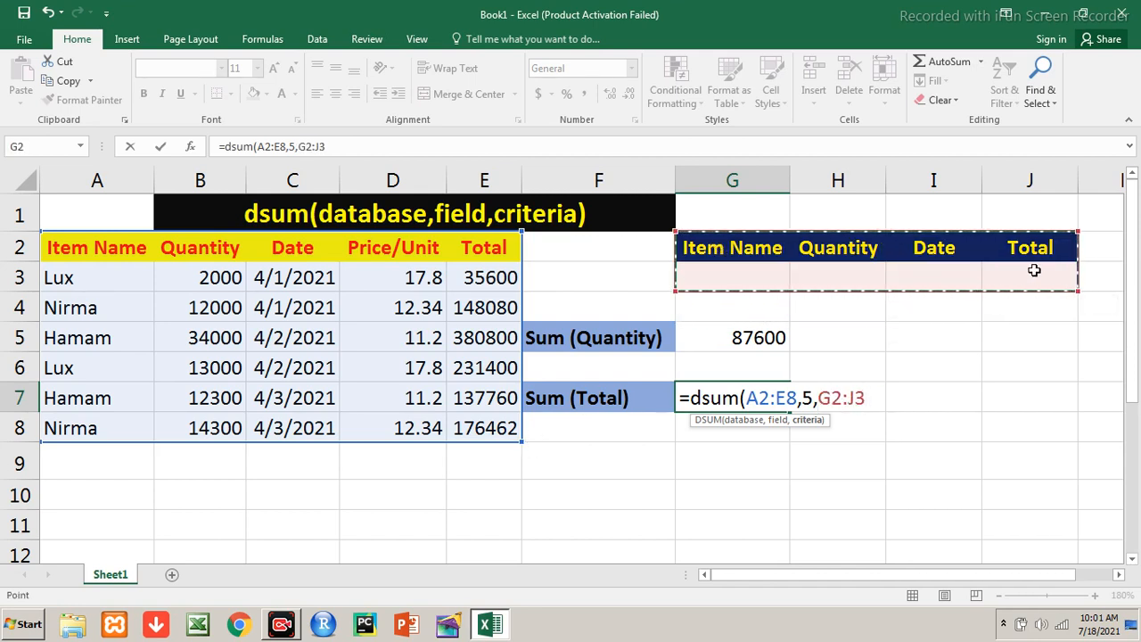
text())
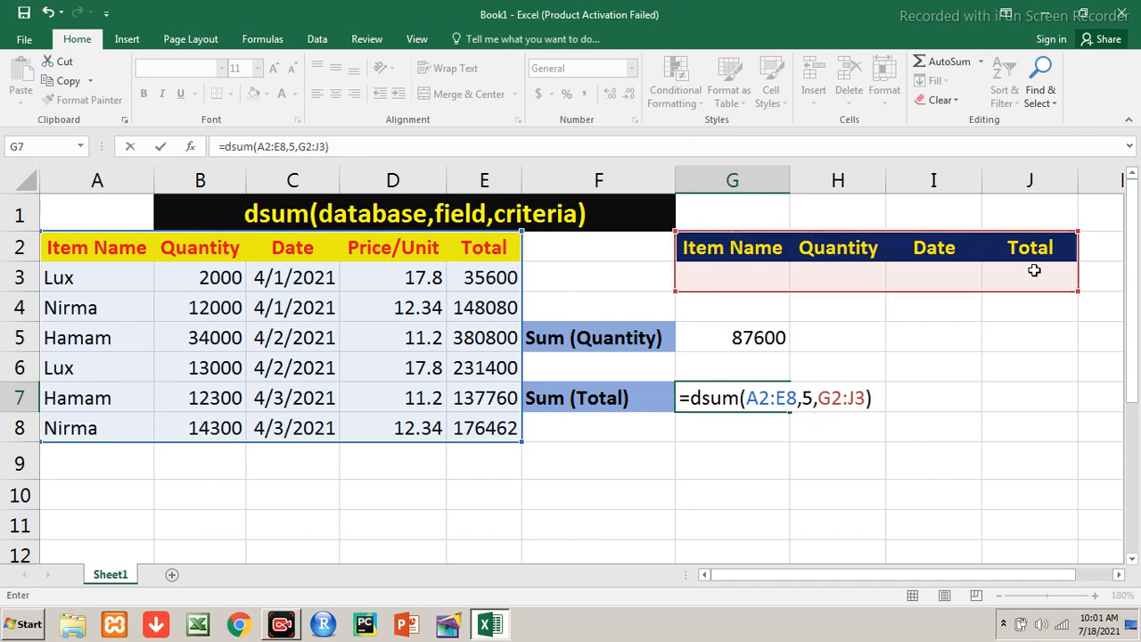
key(Return)
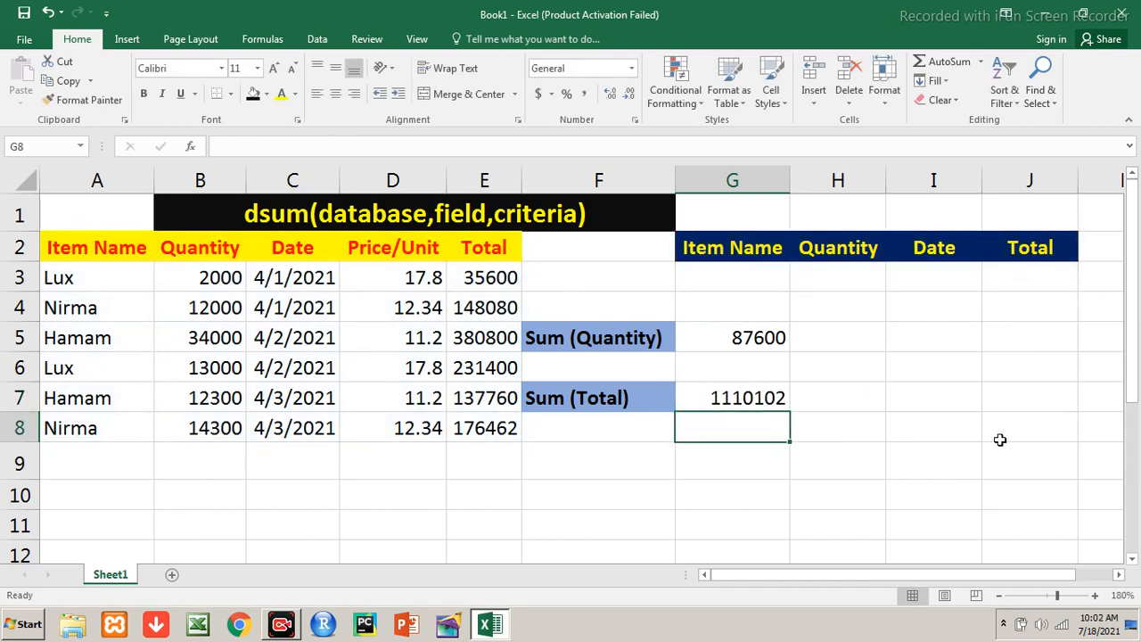
- Enter Lux as the Item Name criterion in G3
click(741, 281)
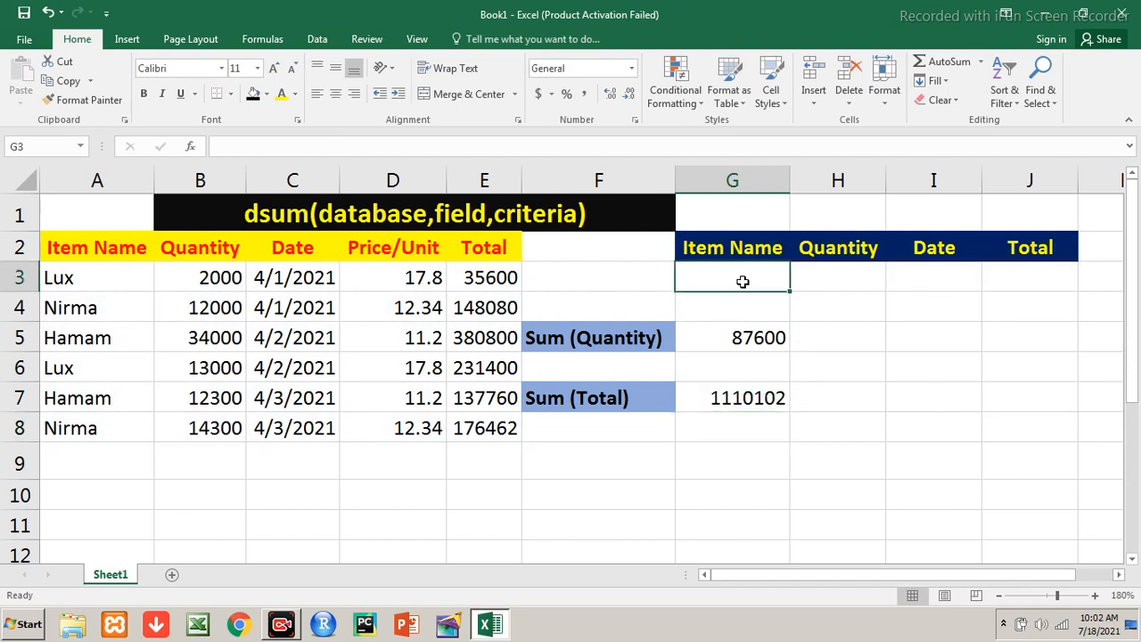
text(Lux)
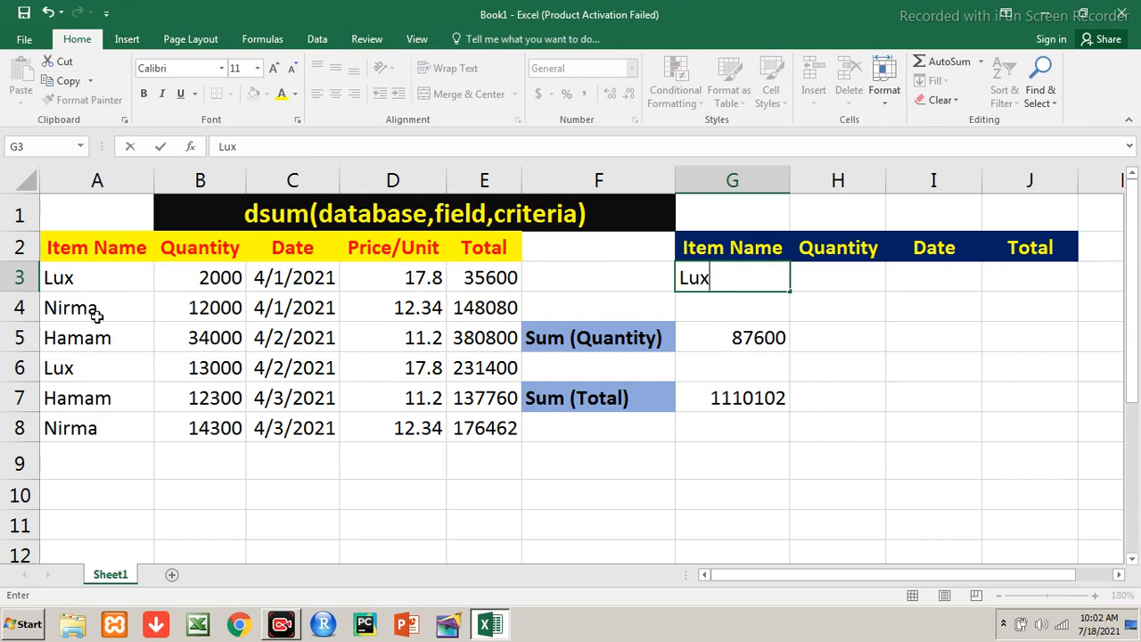
key(Return)
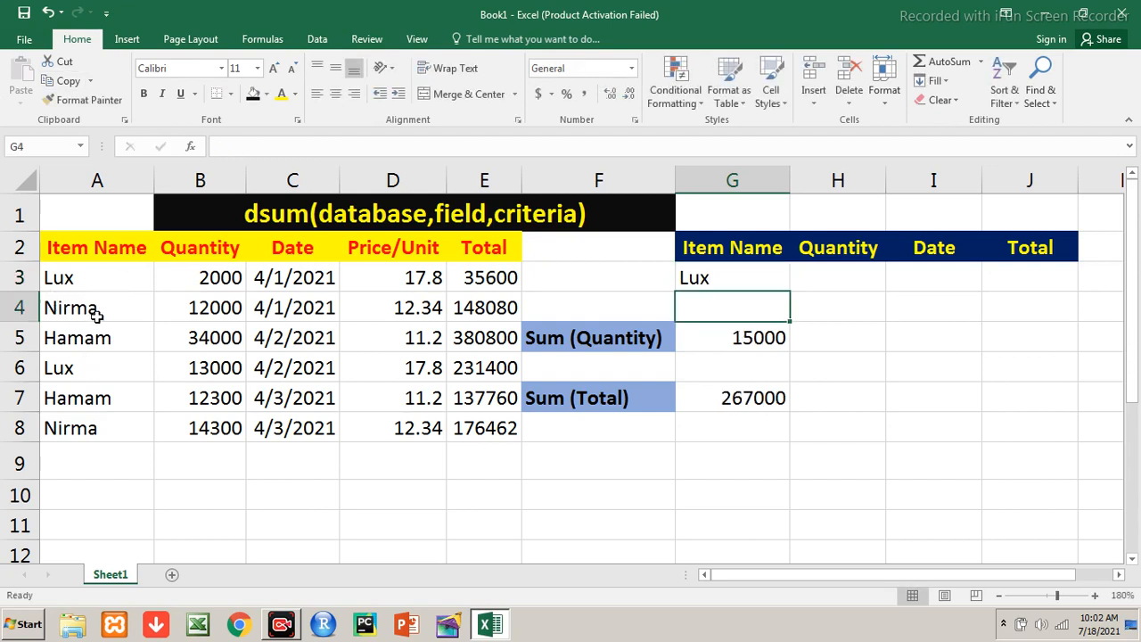
- Compare the Sum (Quantity) result with the Quantity and Total values of the two Lux rows
click(771, 342)
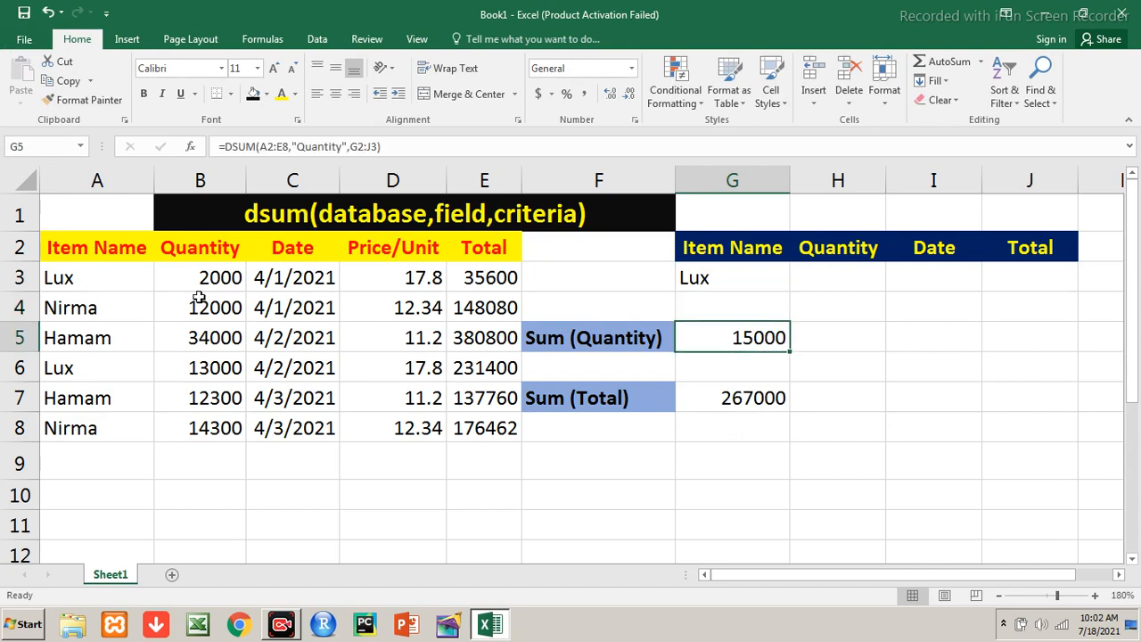
click(231, 279)
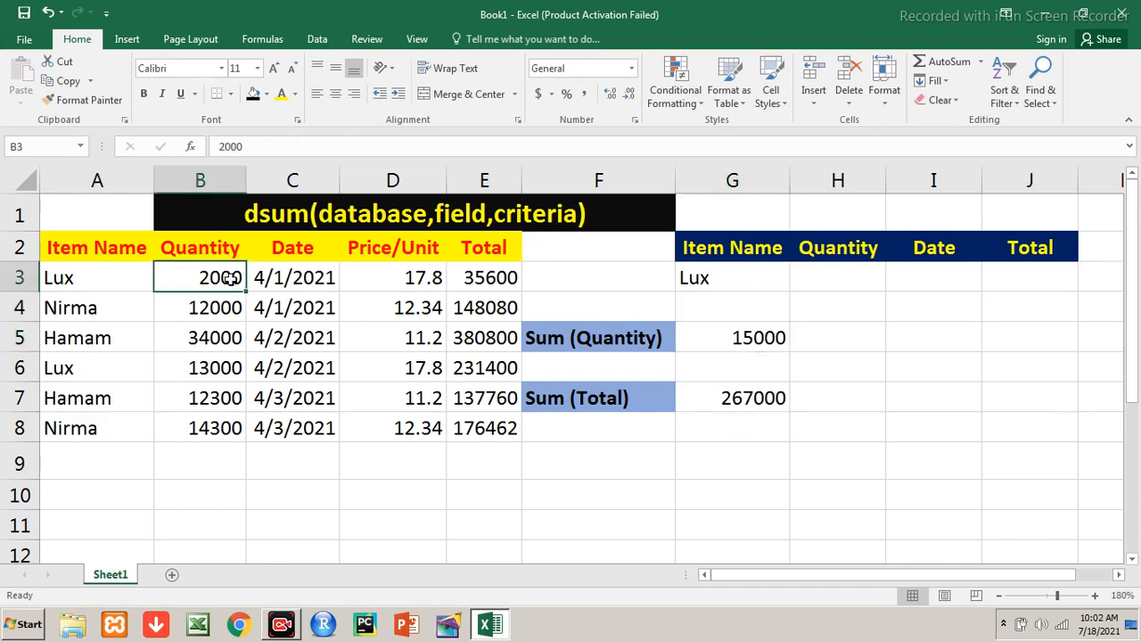
click(214, 376)
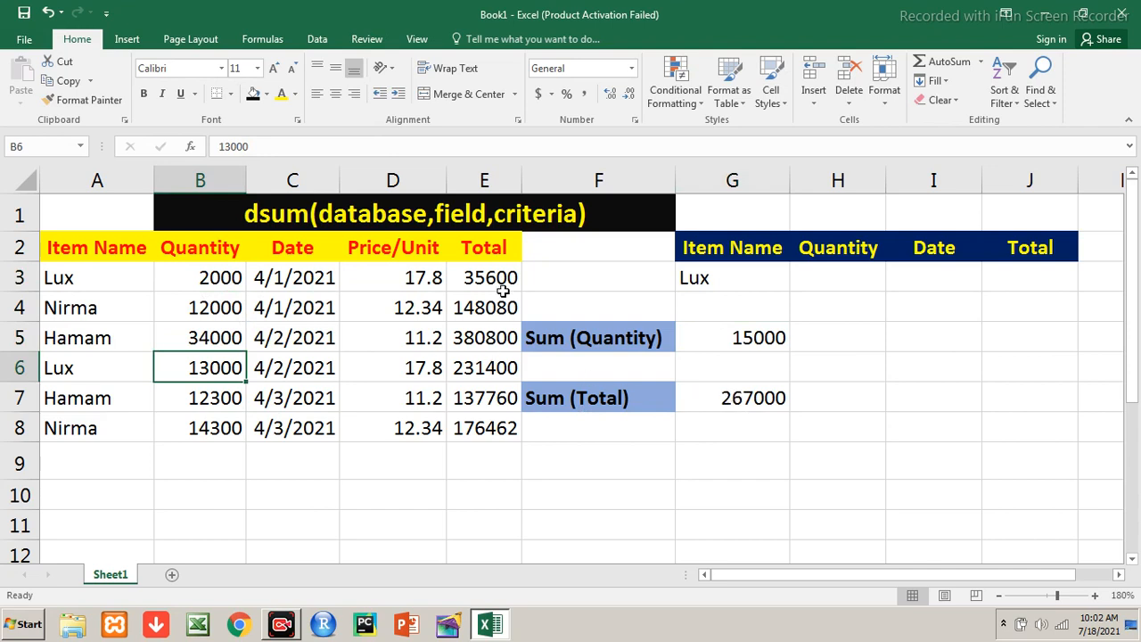
click(207, 271)
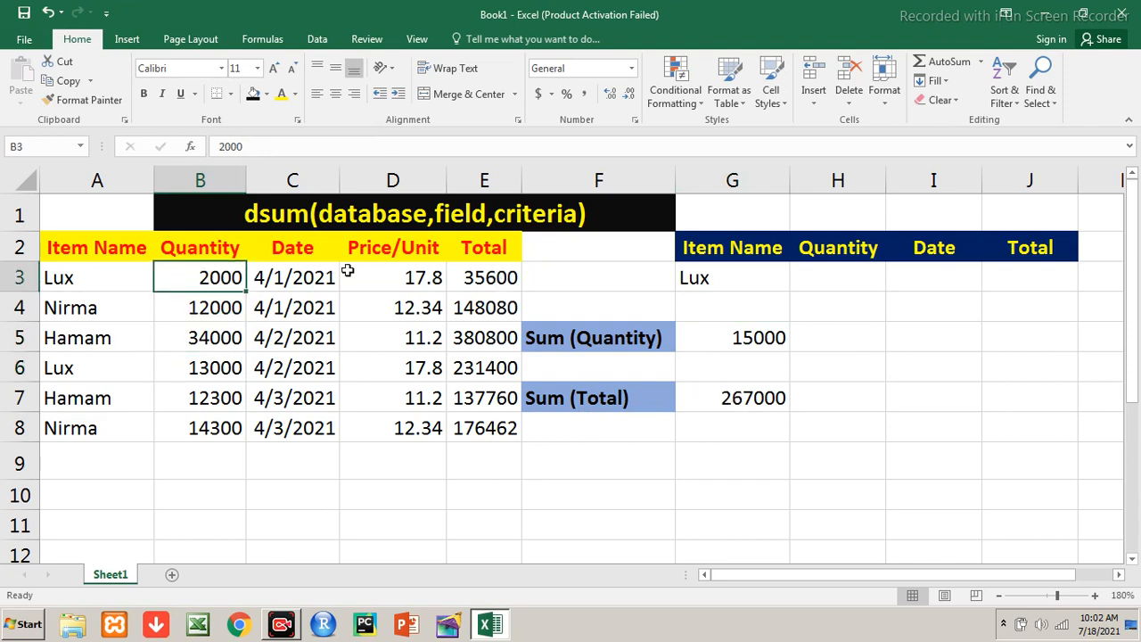
click(491, 278)
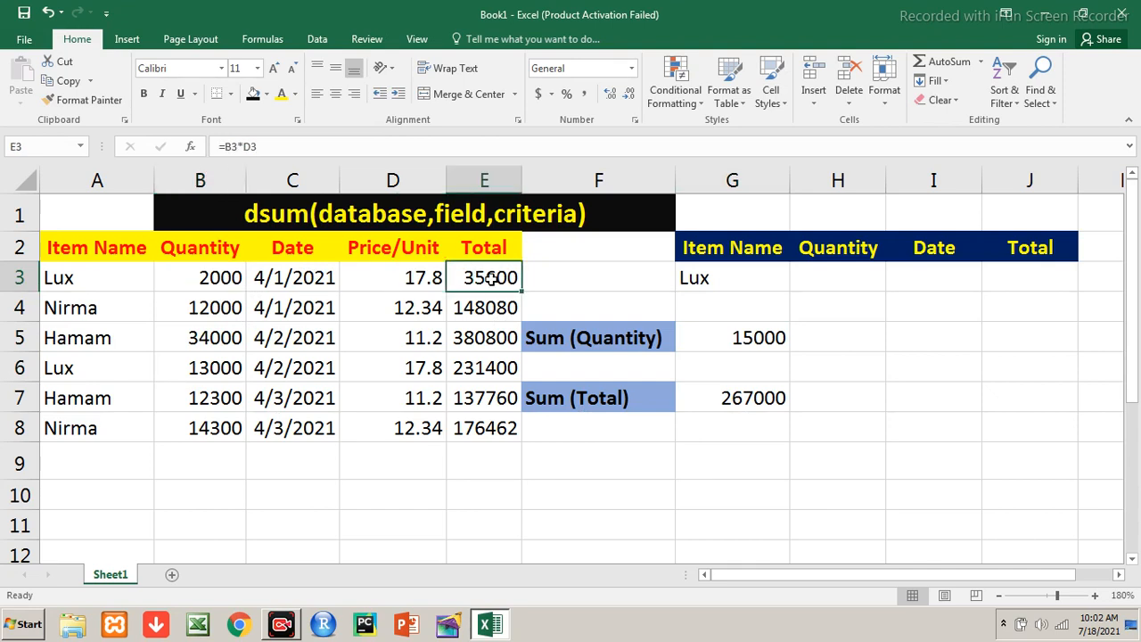
click(239, 367)
click(485, 369)
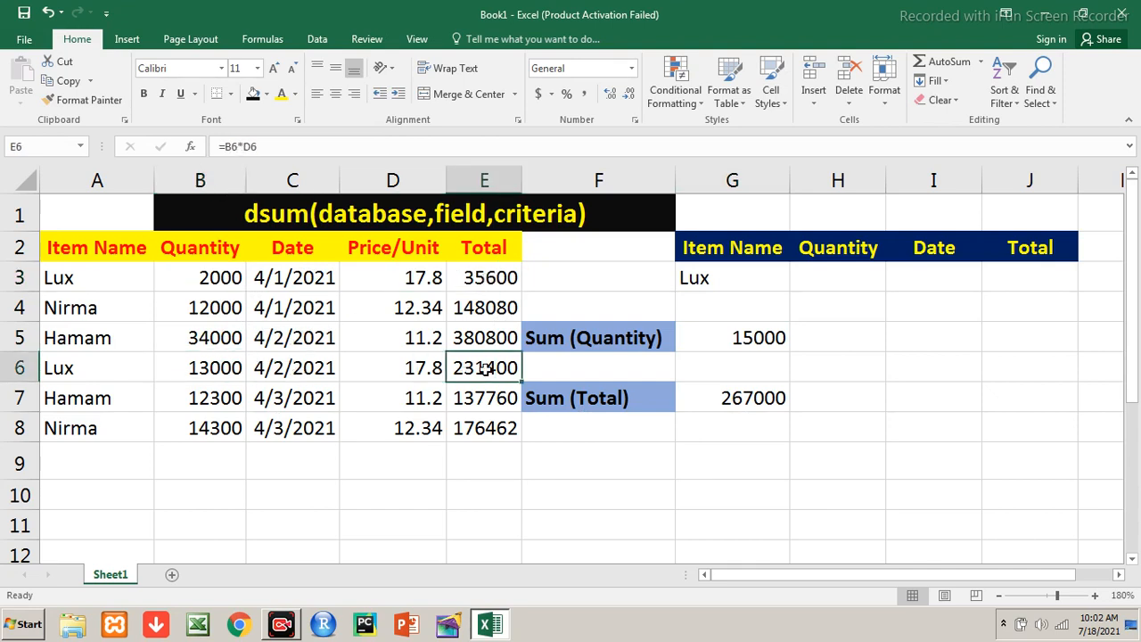
- Enter the check formula =B3+B6 in B10 for the Lux quantities and compare it with the Sum (Quantity) cell
click(190, 492)
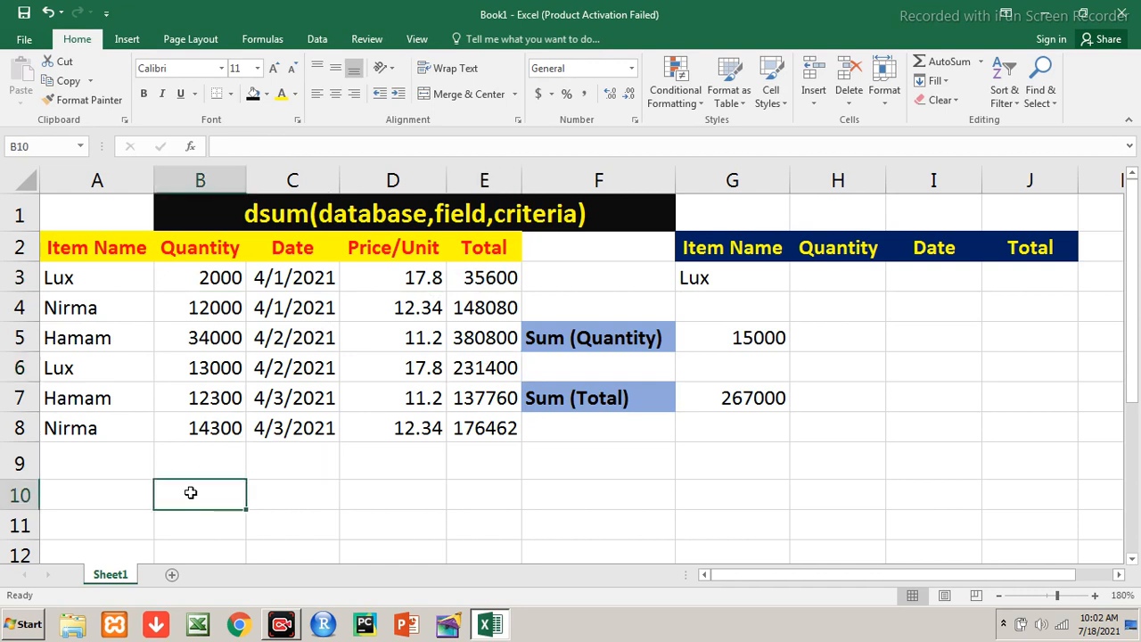
text(=)
click(223, 278)
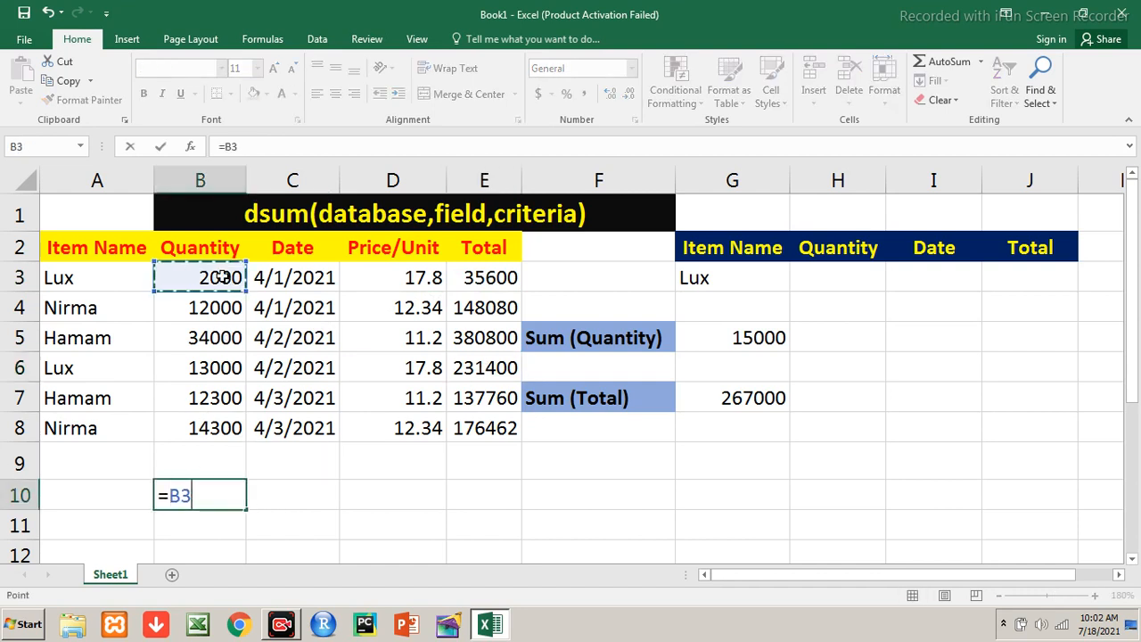
text(+)
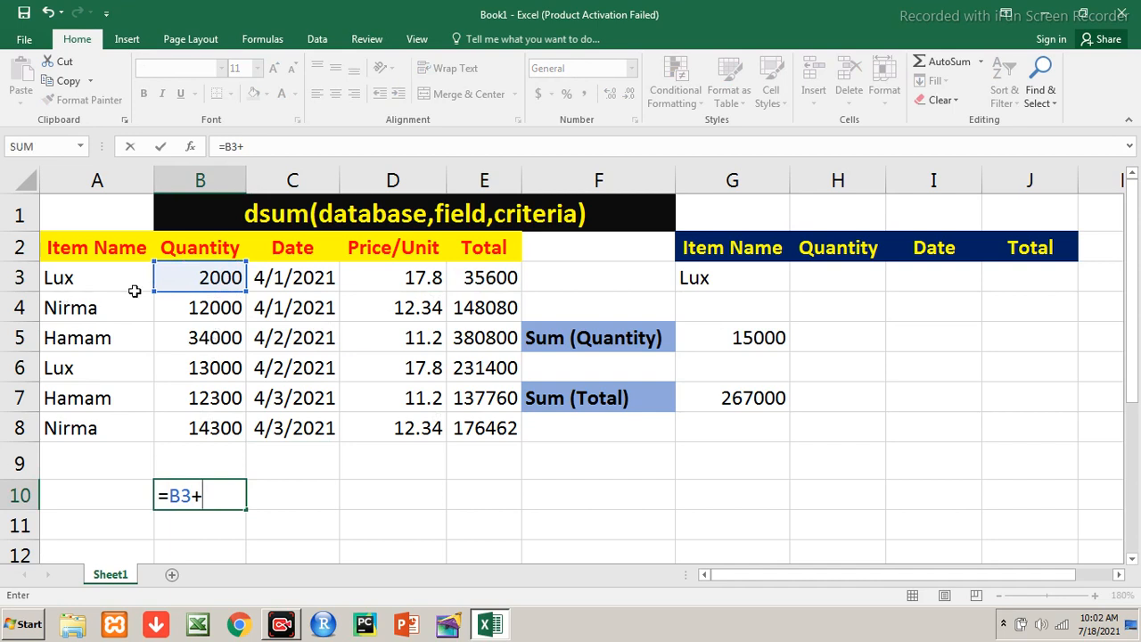
click(205, 367)
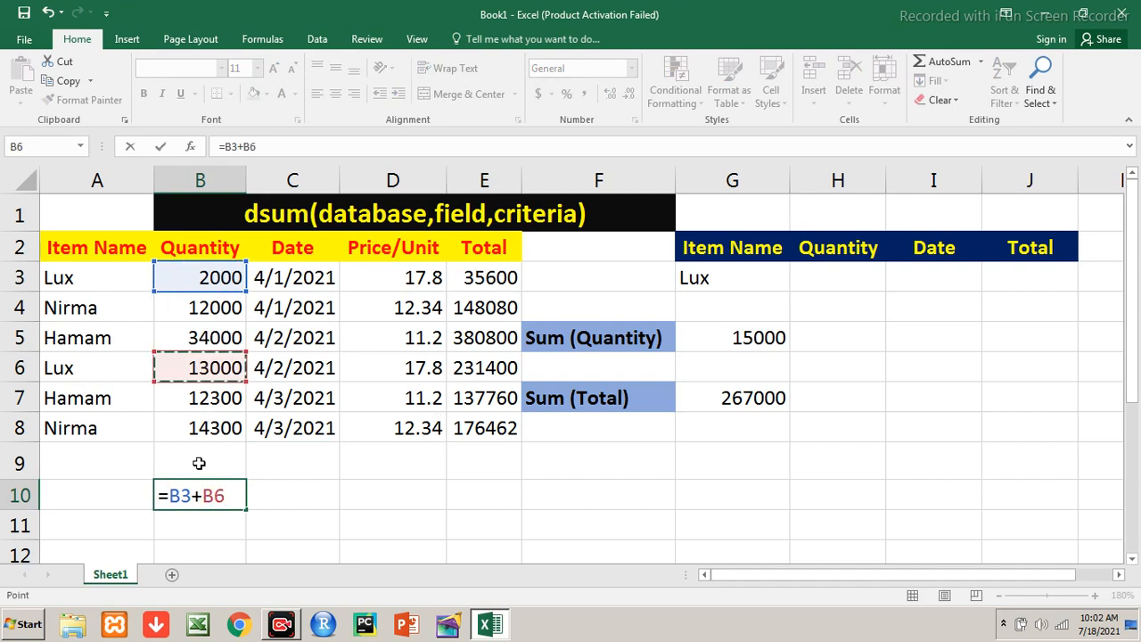
key(Return)
click(229, 501)
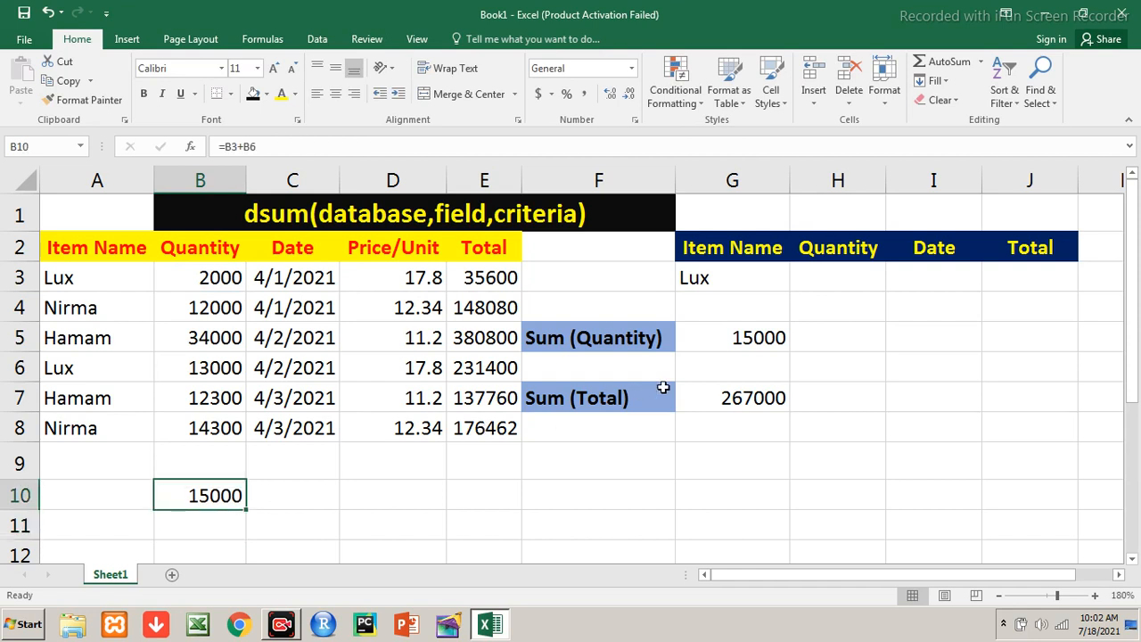
click(746, 337)
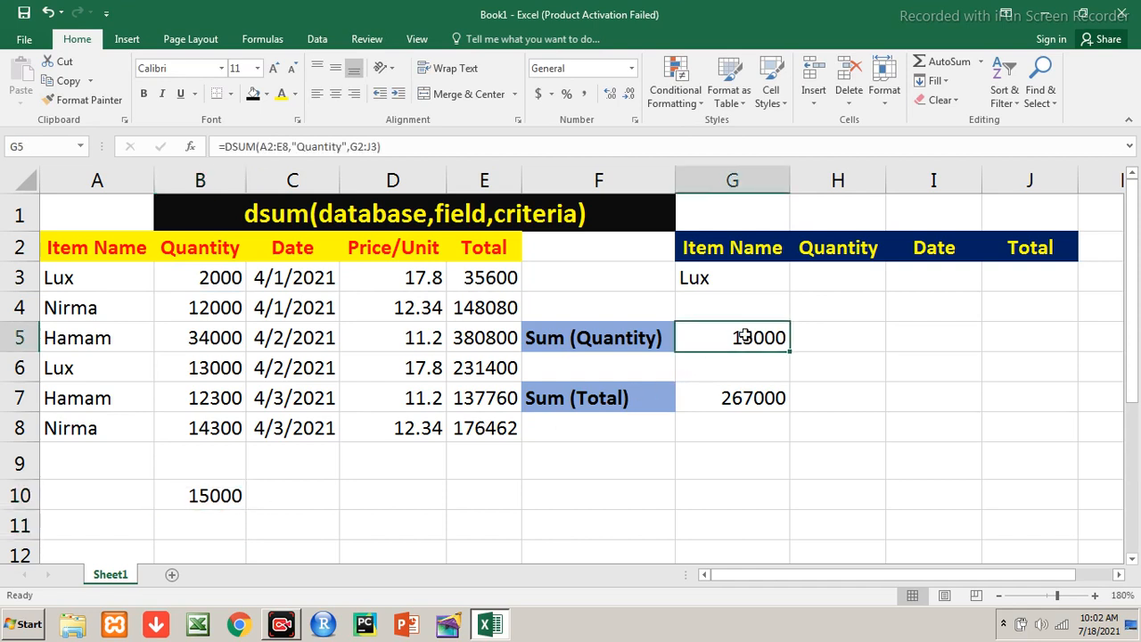
- Enter the check formula =E3+E6 in E10 to add the totals of the two Lux rows
click(473, 493)
text(=)
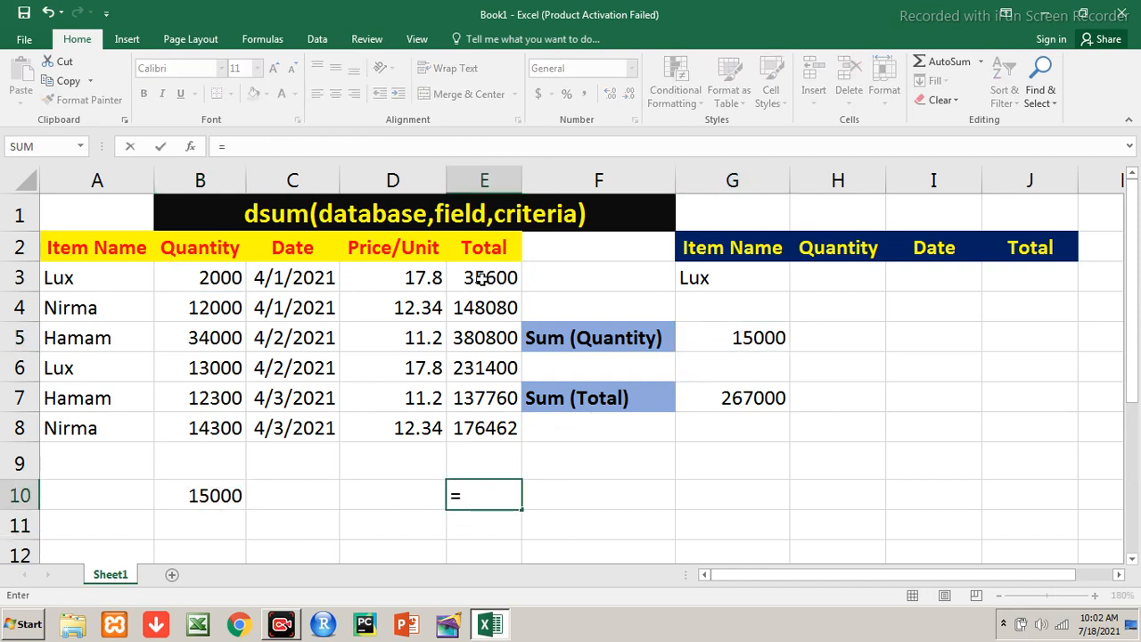
click(482, 279)
text(+)
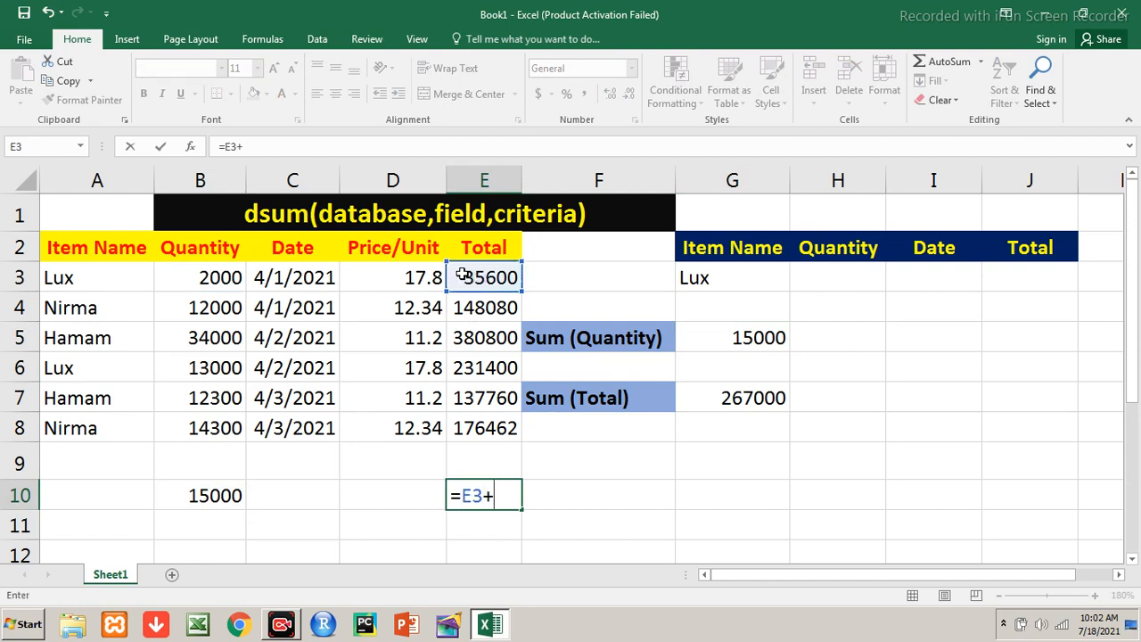
click(465, 368)
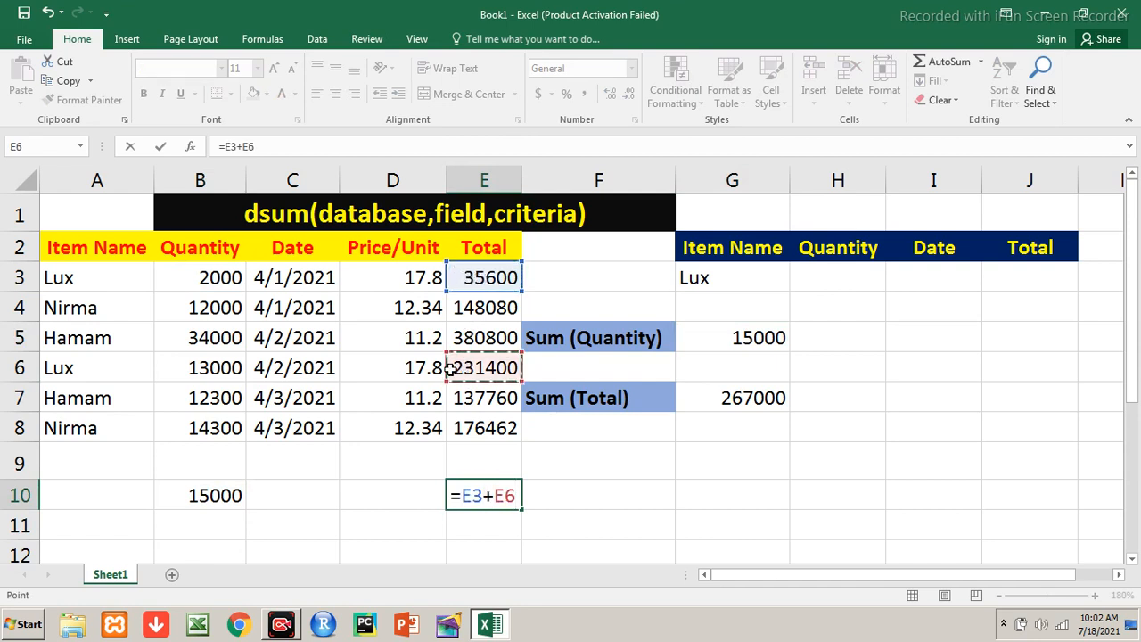
key(Return)
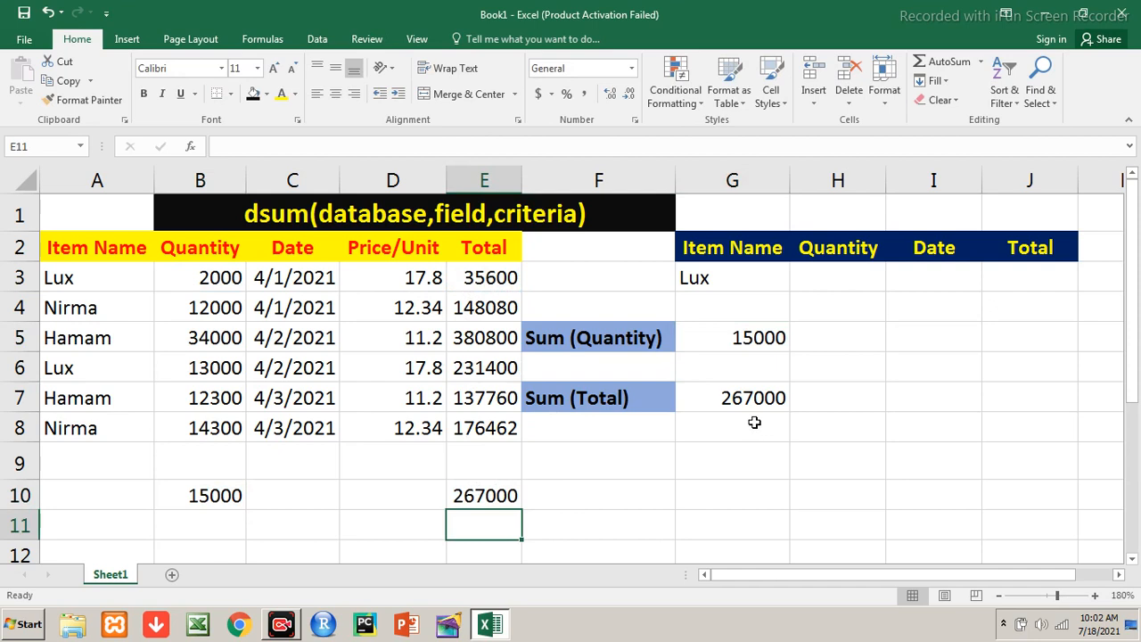
- Set the Item Name criterion in G3 to Nirma and clear the Lux quantity check from B10
click(716, 278)
text(Nirma)
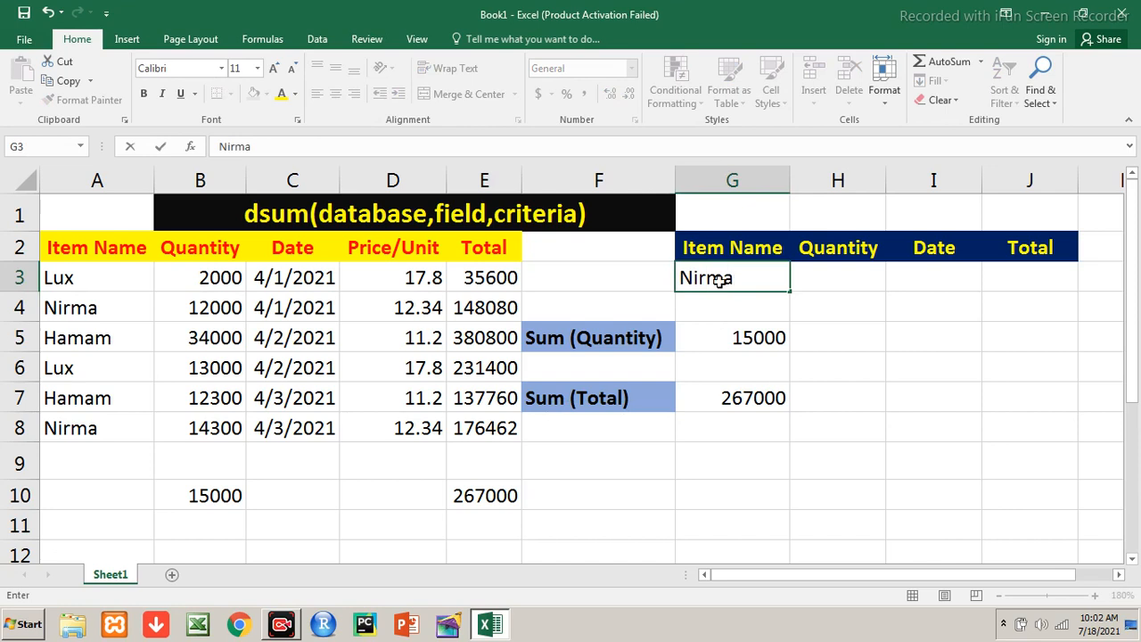
key(Return)
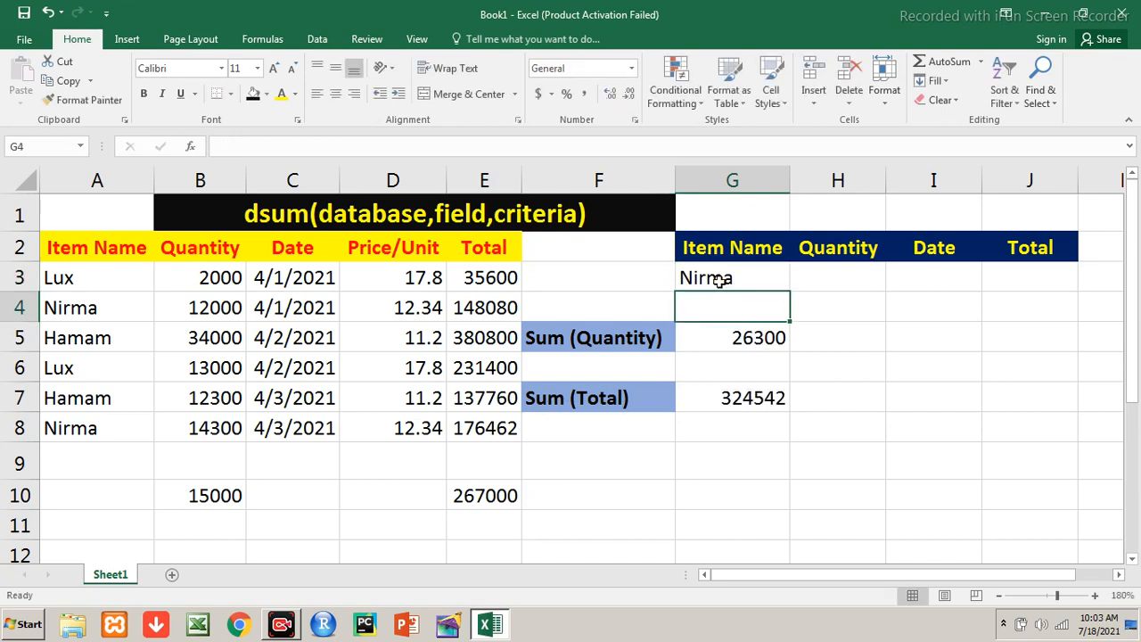
click(220, 495)
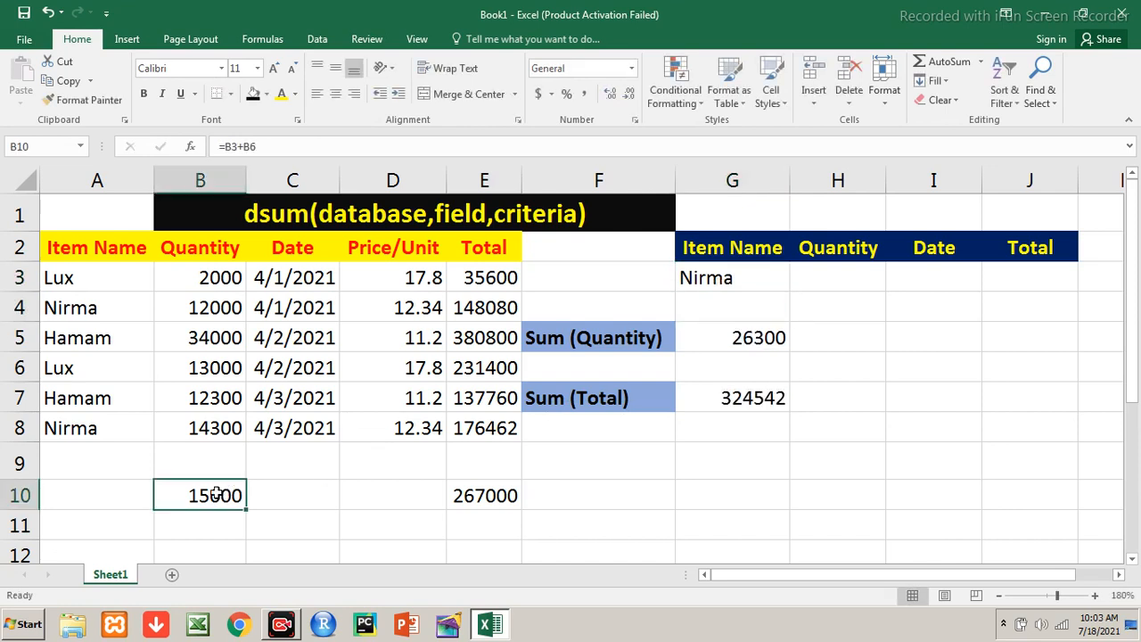
key(Delete)
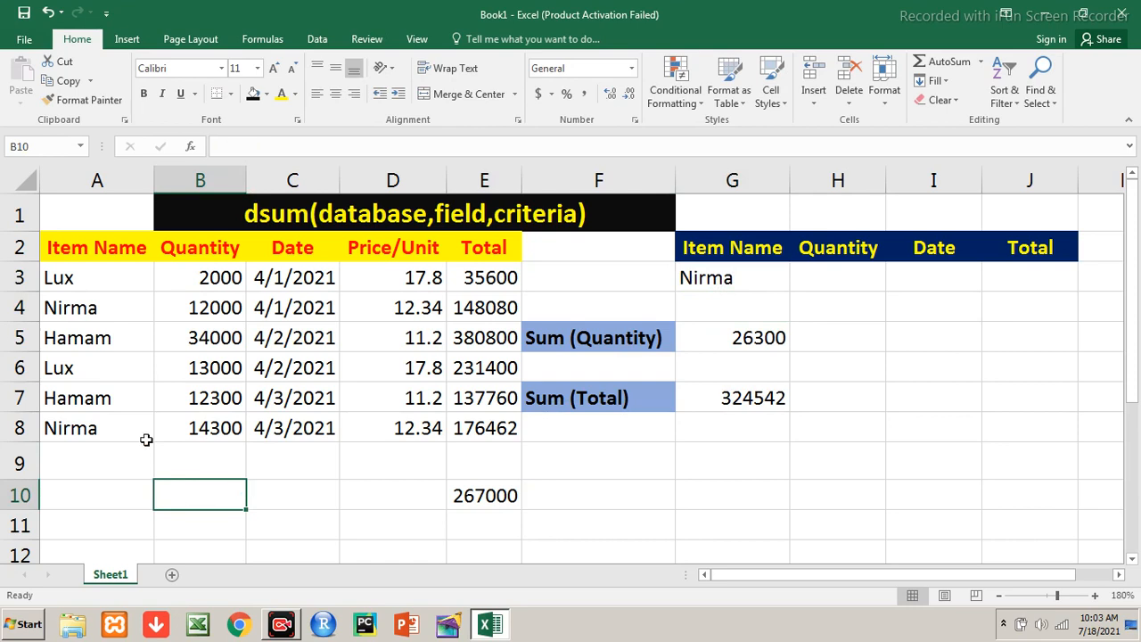
click(211, 313)
text(+)
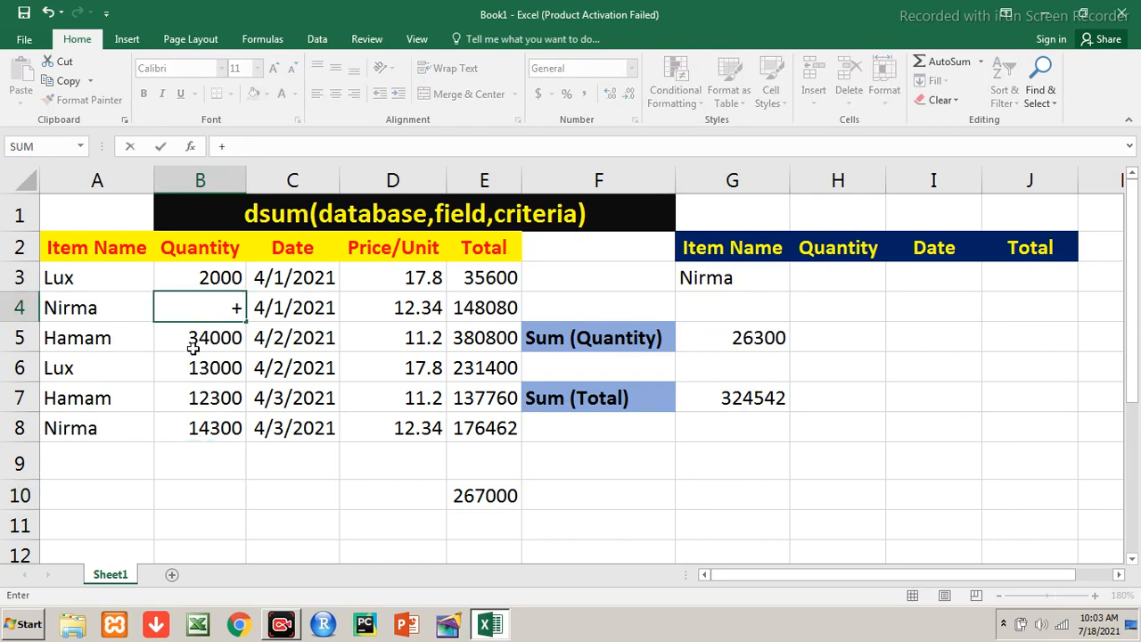
key(Escape)
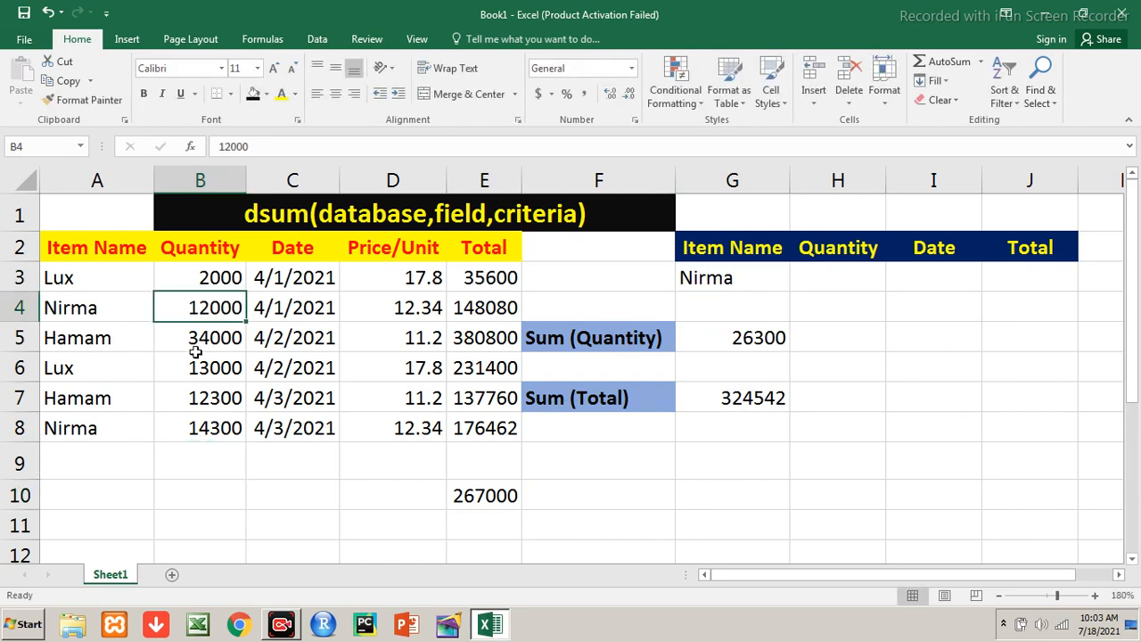
- Enter the check formula =B4+B8 in B10 for the Nirma quantities and compare it with the Sum (Quantity) cell
click(187, 486)
text(=)
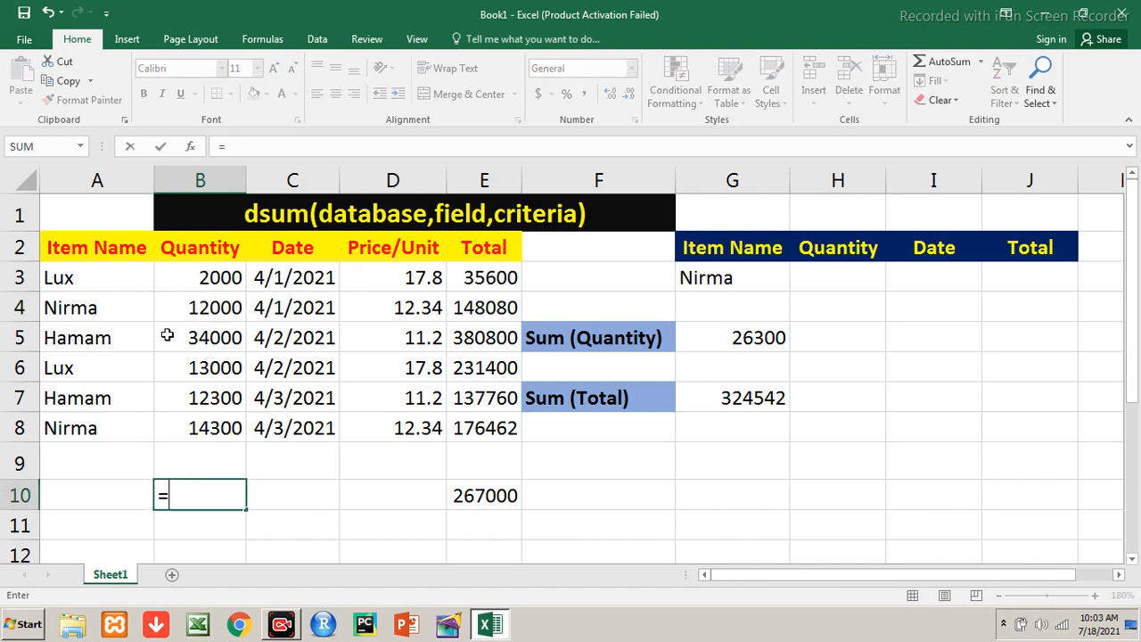
click(218, 309)
text(+)
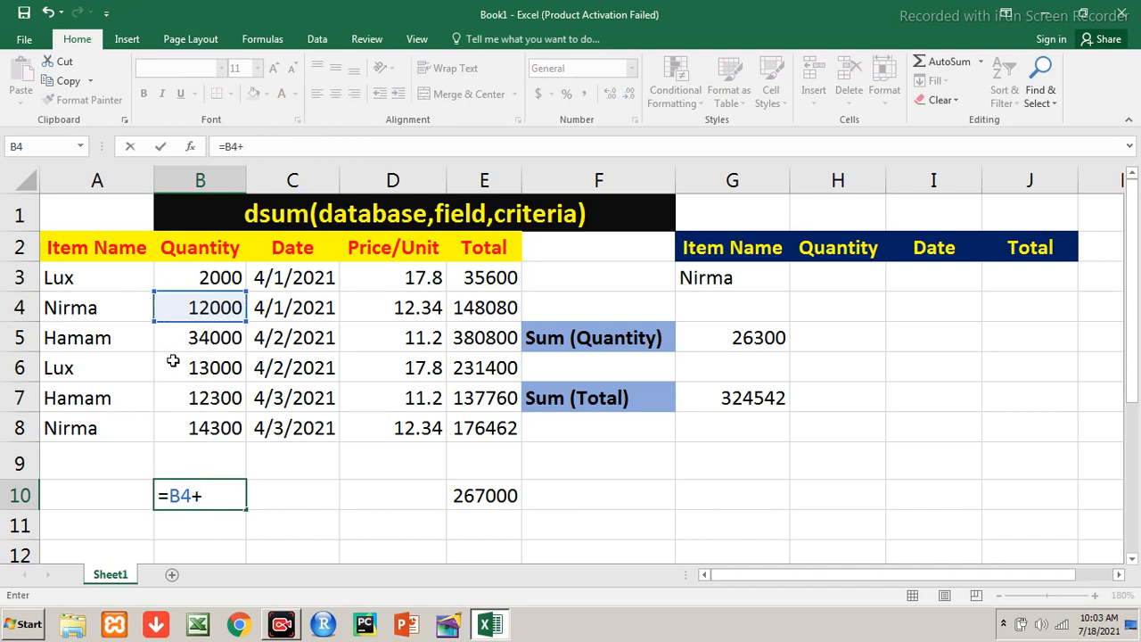
click(227, 430)
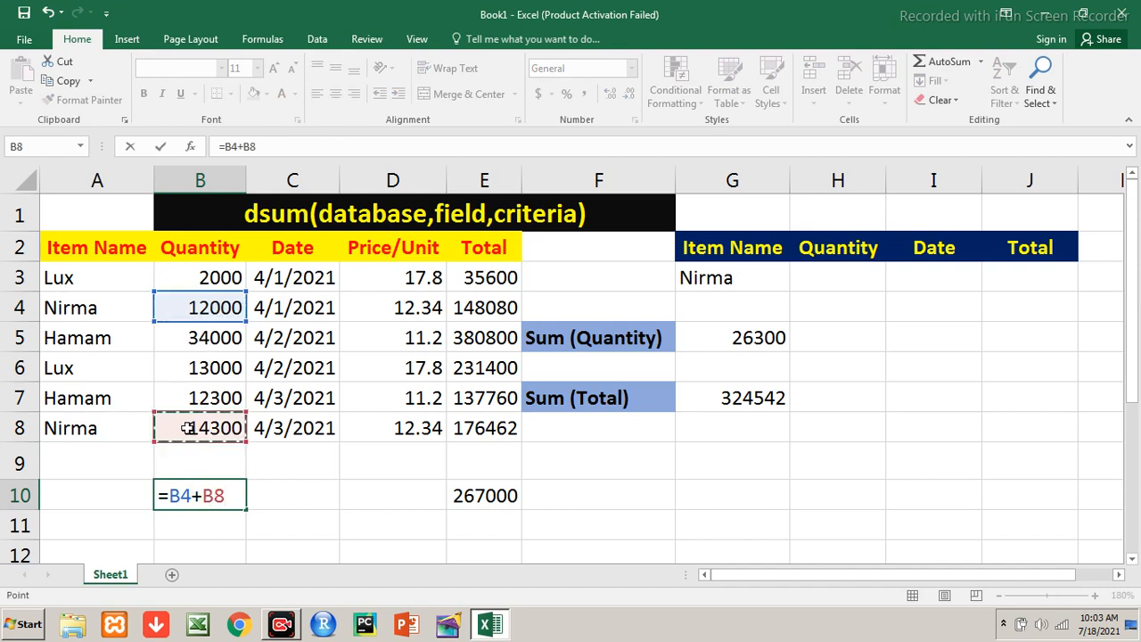
key(Return)
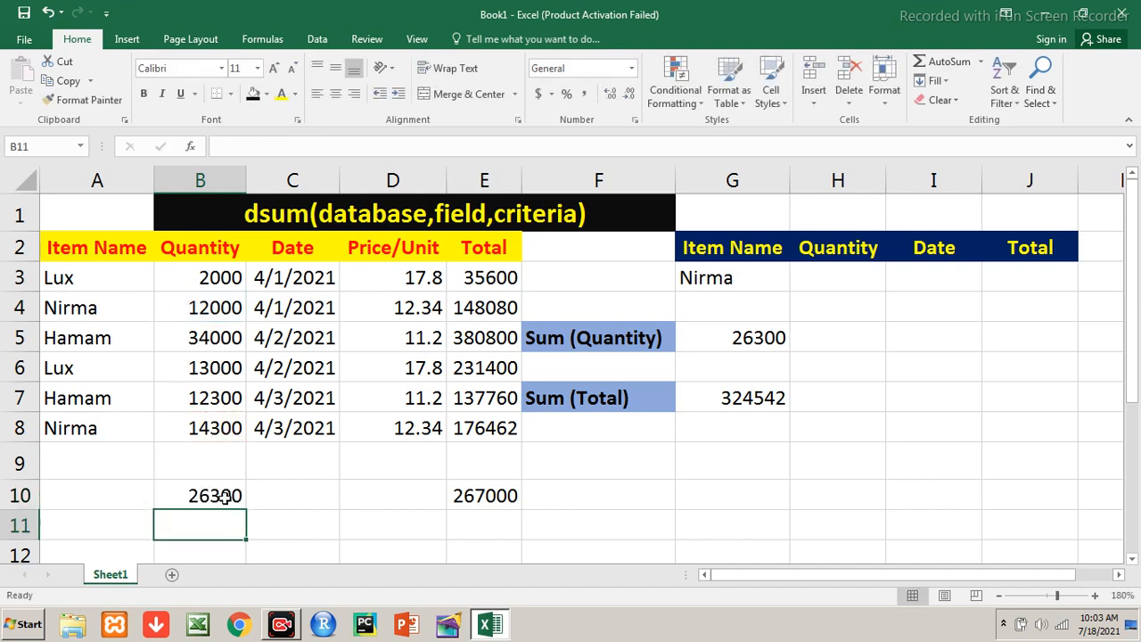
click(775, 337)
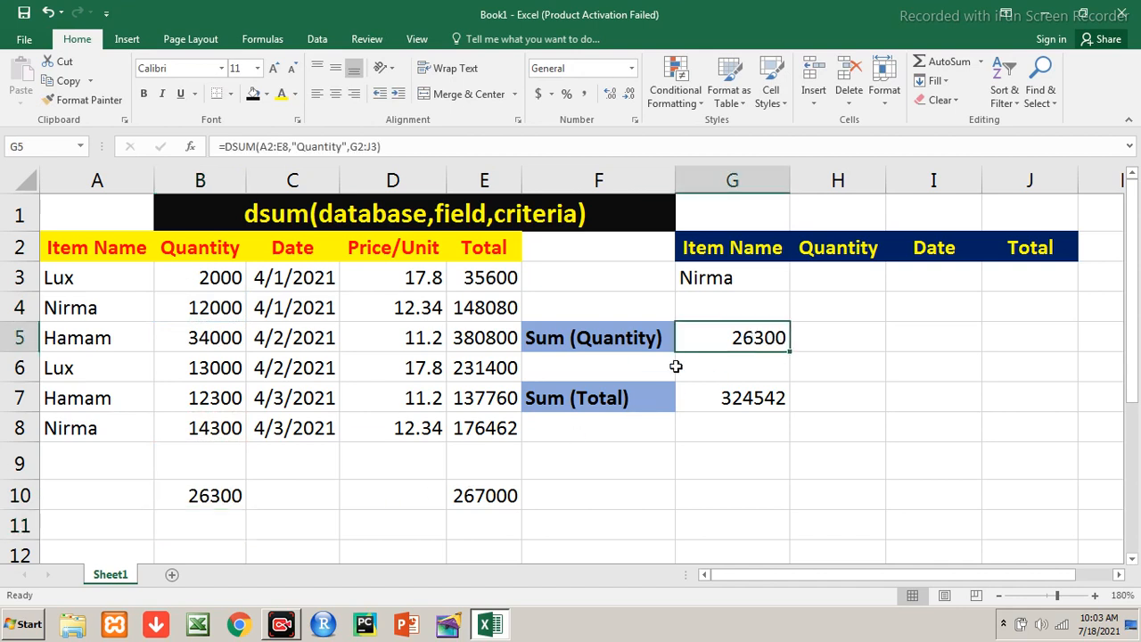
- Replace the check formula in E10 with =E4+E8 for the Nirma totals and compare it with the Sum (Total) cell
click(473, 496)
key(Delete)
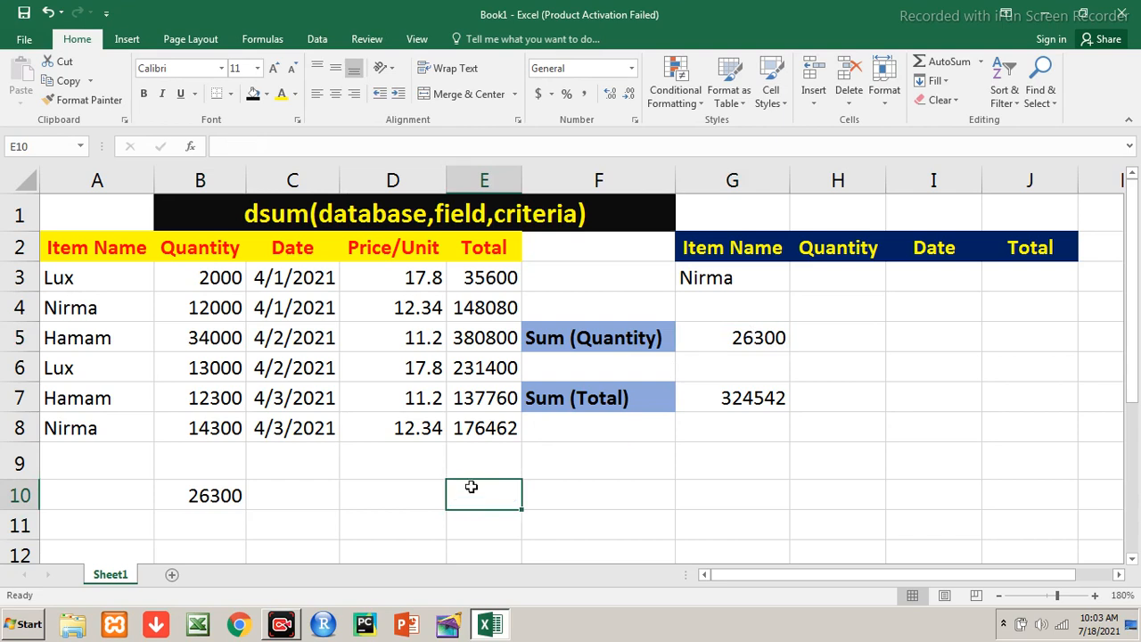
text(=)
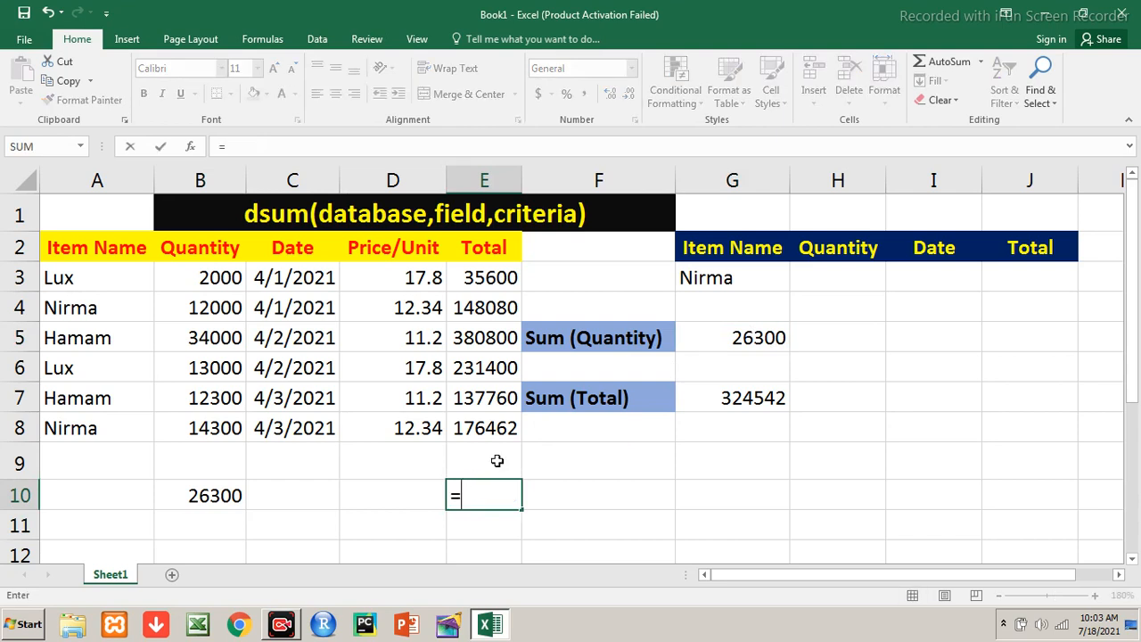
click(506, 309)
text(+)
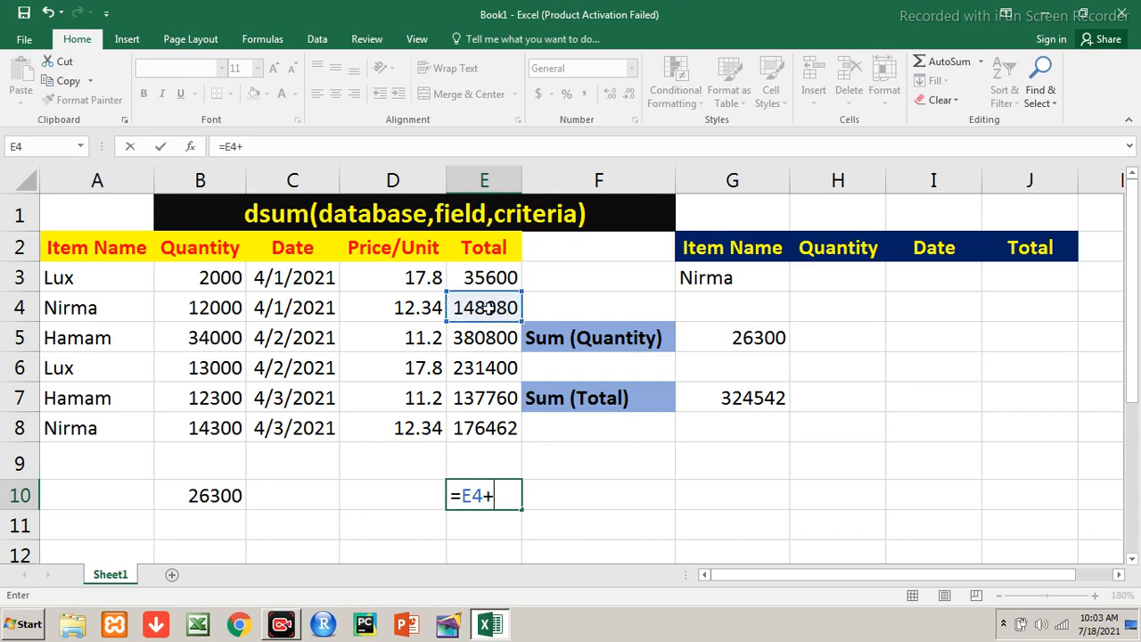
click(465, 425)
key(Return)
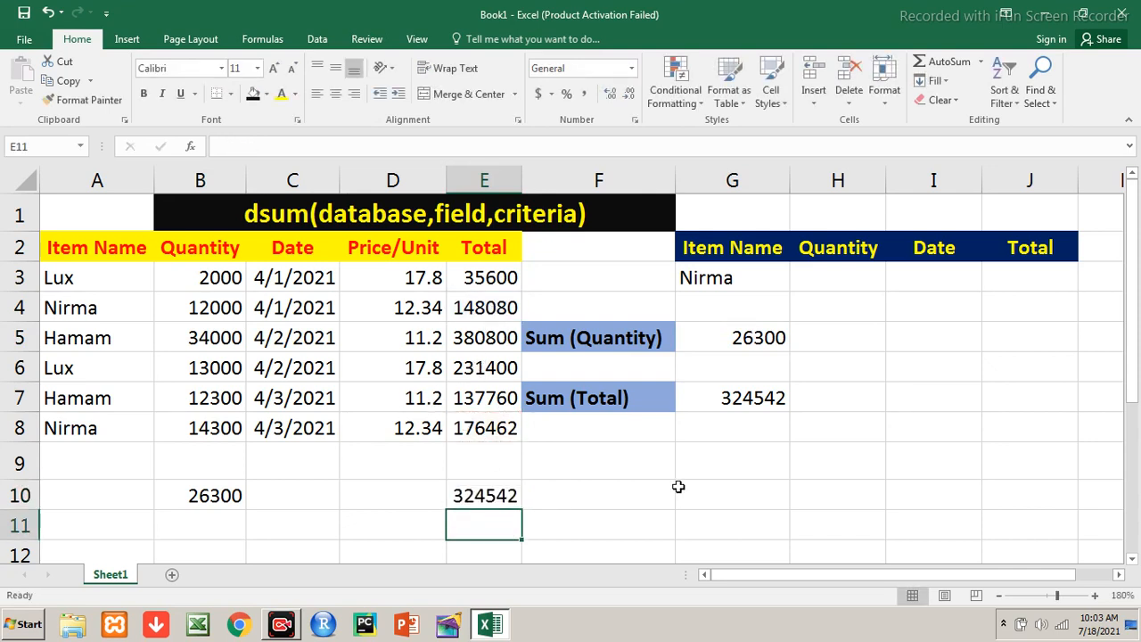
click(759, 402)
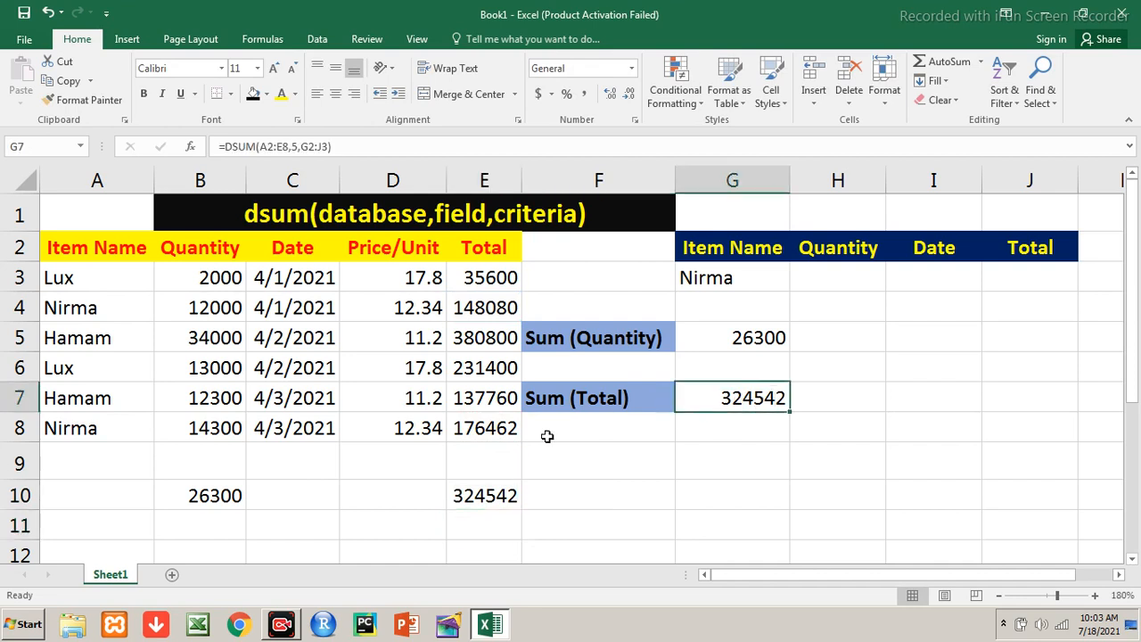
- Clear the manual check formulas from E10 and B10
click(470, 501)
key(Delete)
click(223, 498)
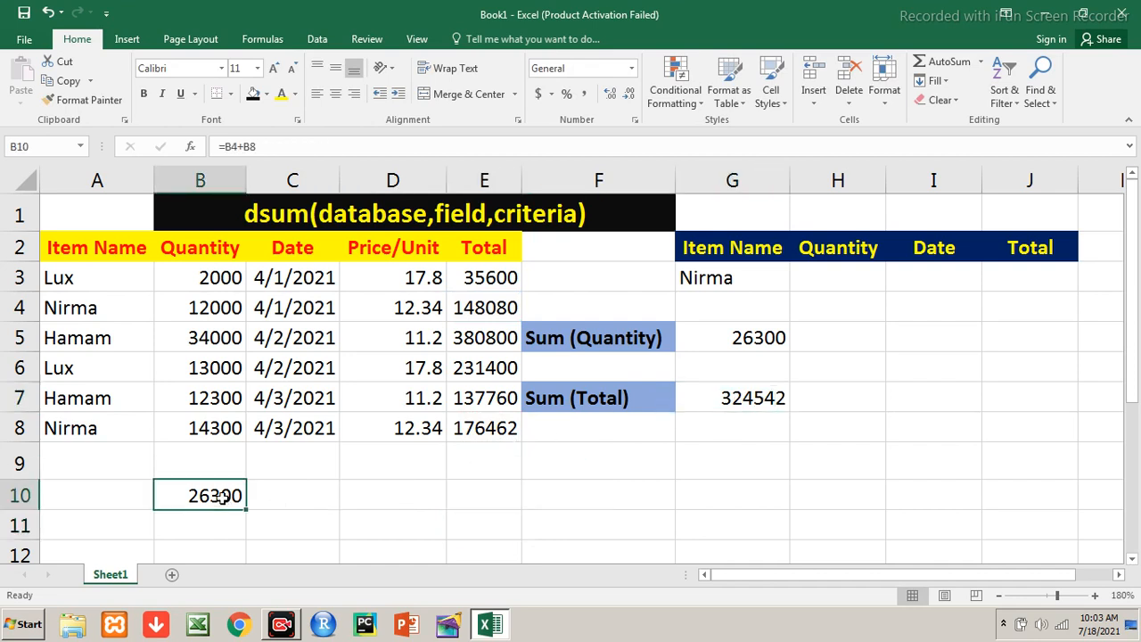
key(Delete)
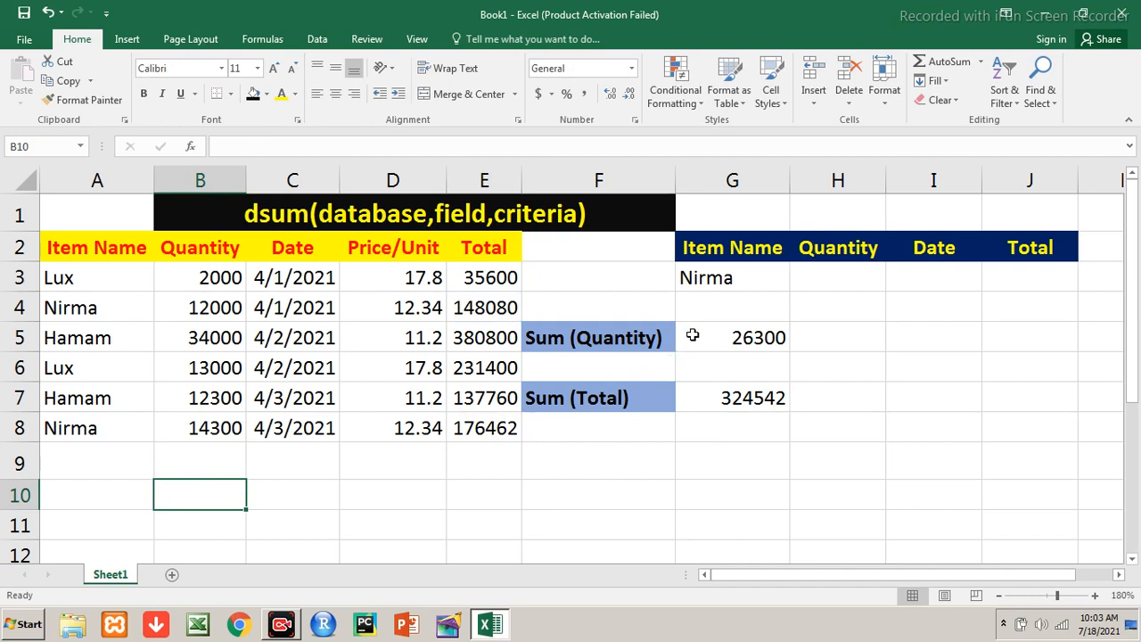
- Set the Quantity criterion in H3 to 2000, keeping Nirma as the item name
click(818, 271)
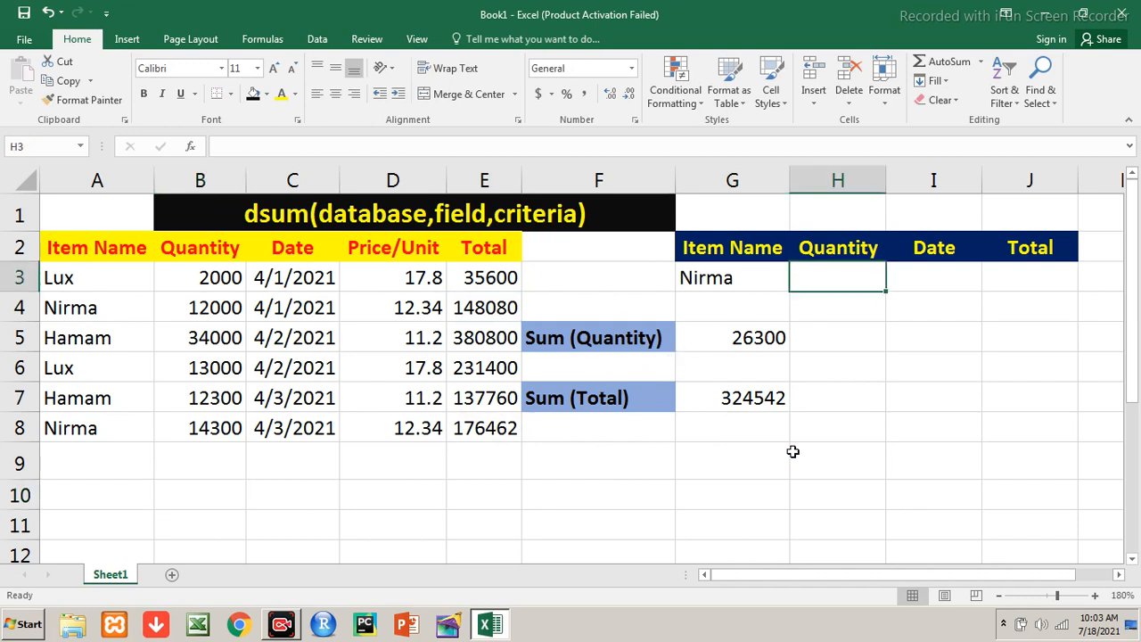
text(2000)
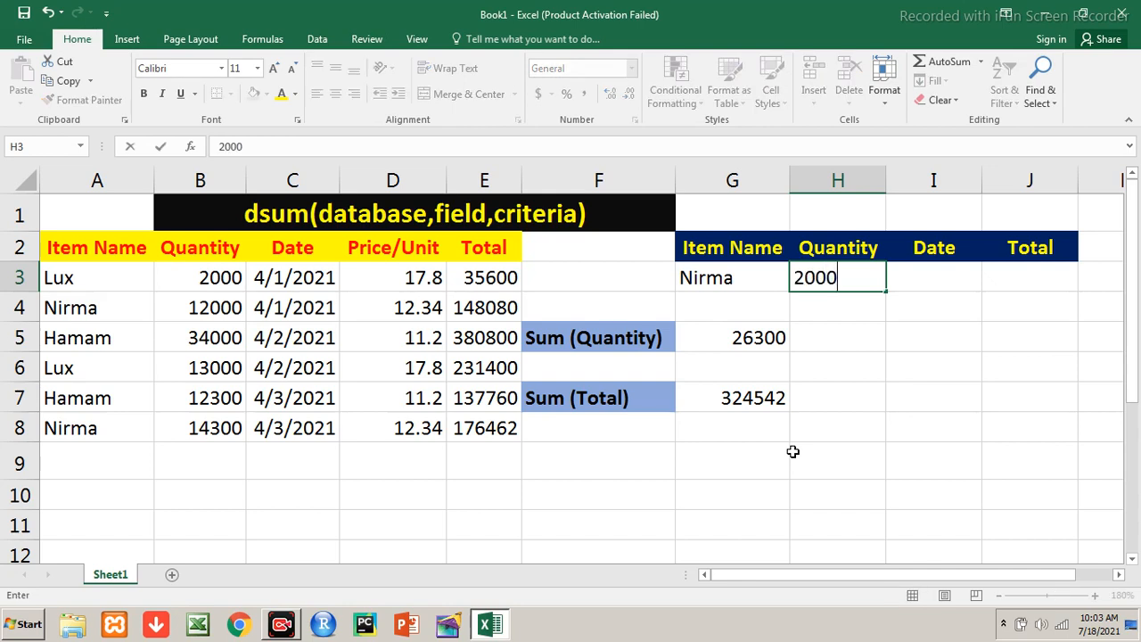
key(Return)
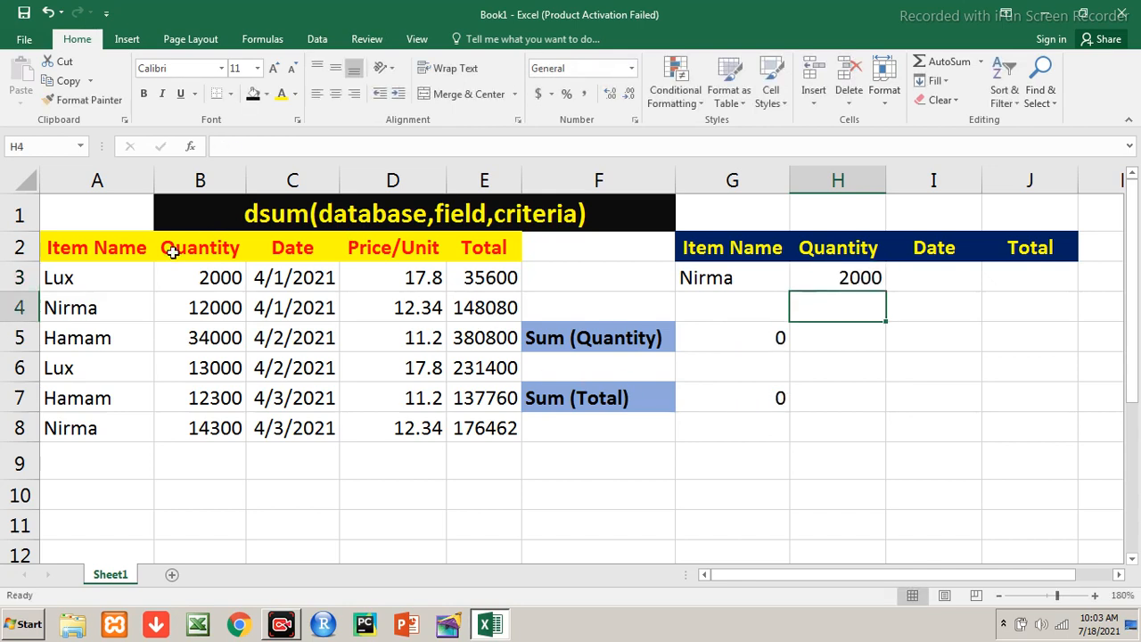
- Check the data table for the Nirma quantities, set the Quantity criterion in H3 to 12000 and highlight the matching record in row 4
click(111, 264)
drag(112, 264, 511, 428)
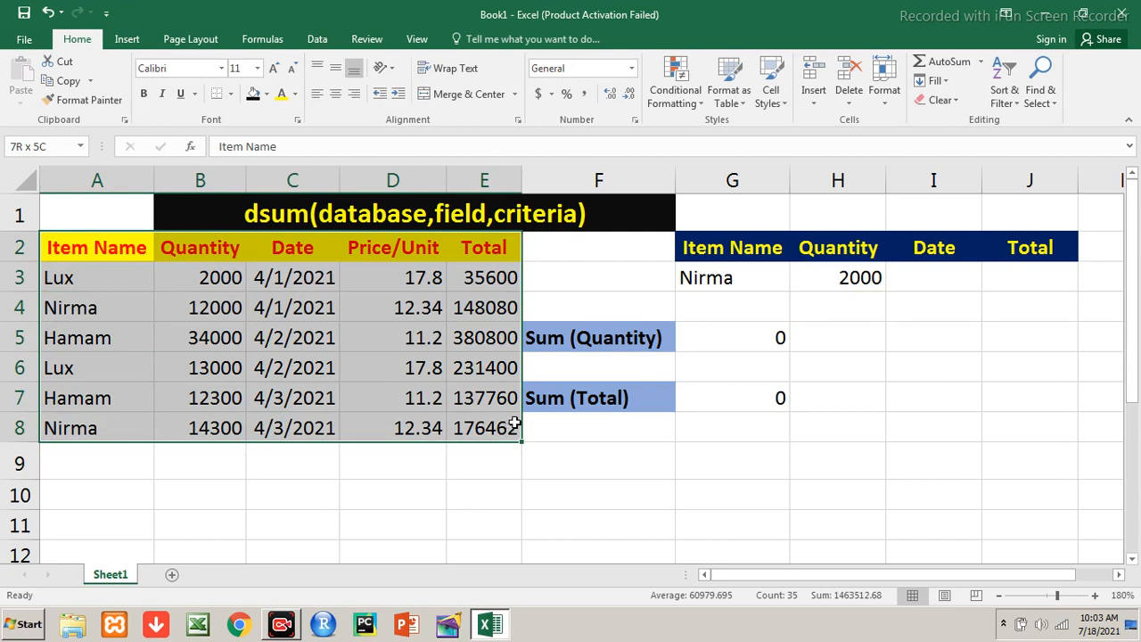
drag(514, 426, 515, 425)
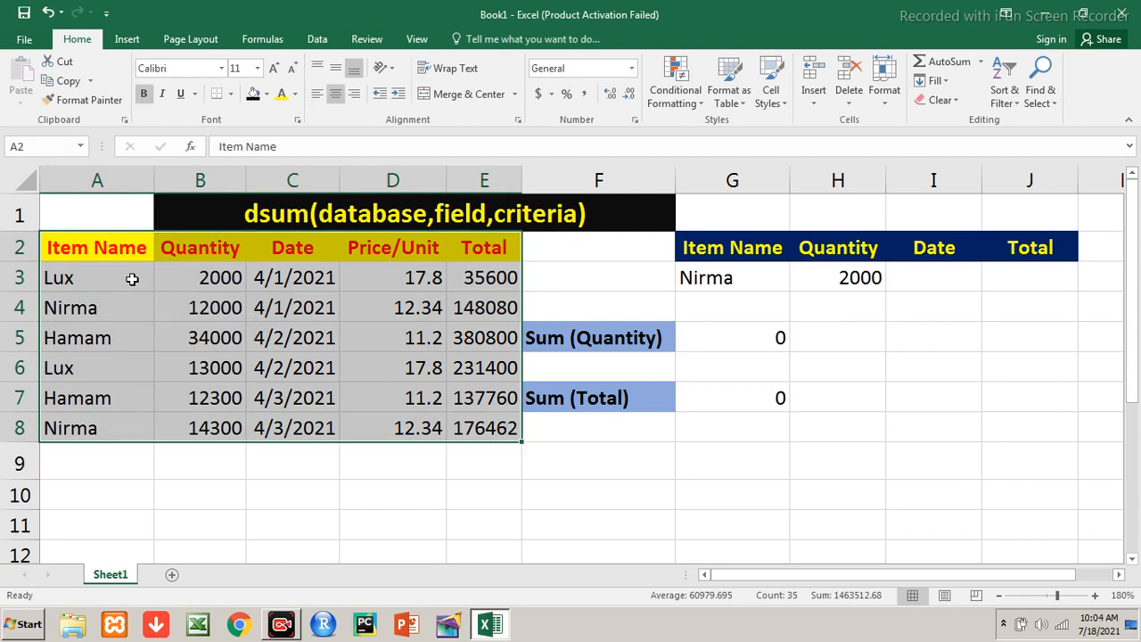
click(93, 282)
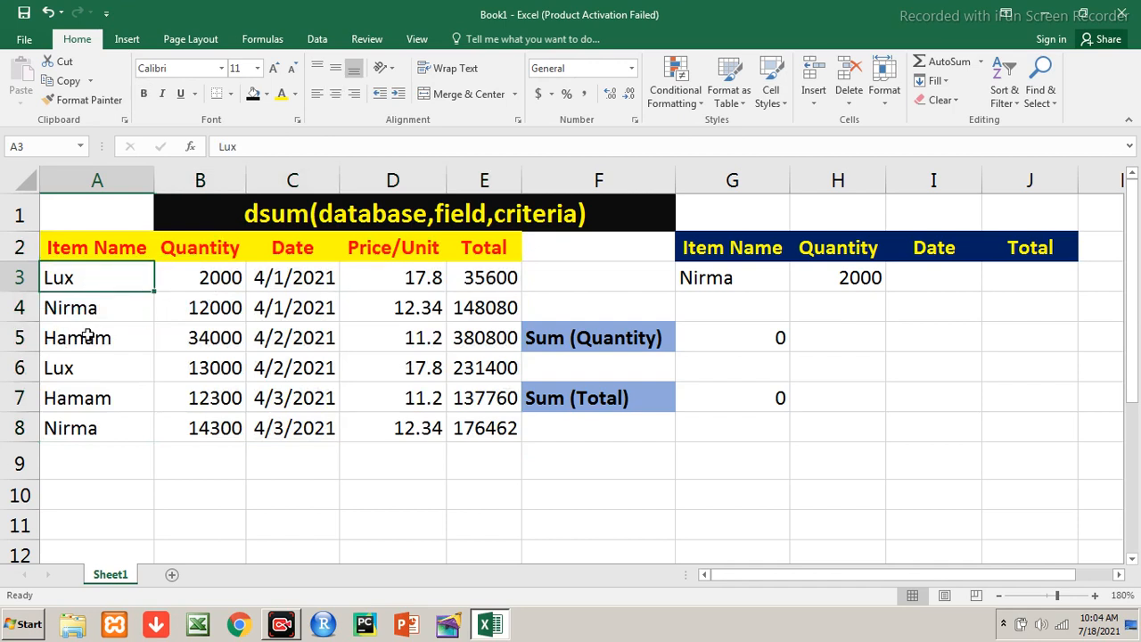
click(214, 428)
click(222, 301)
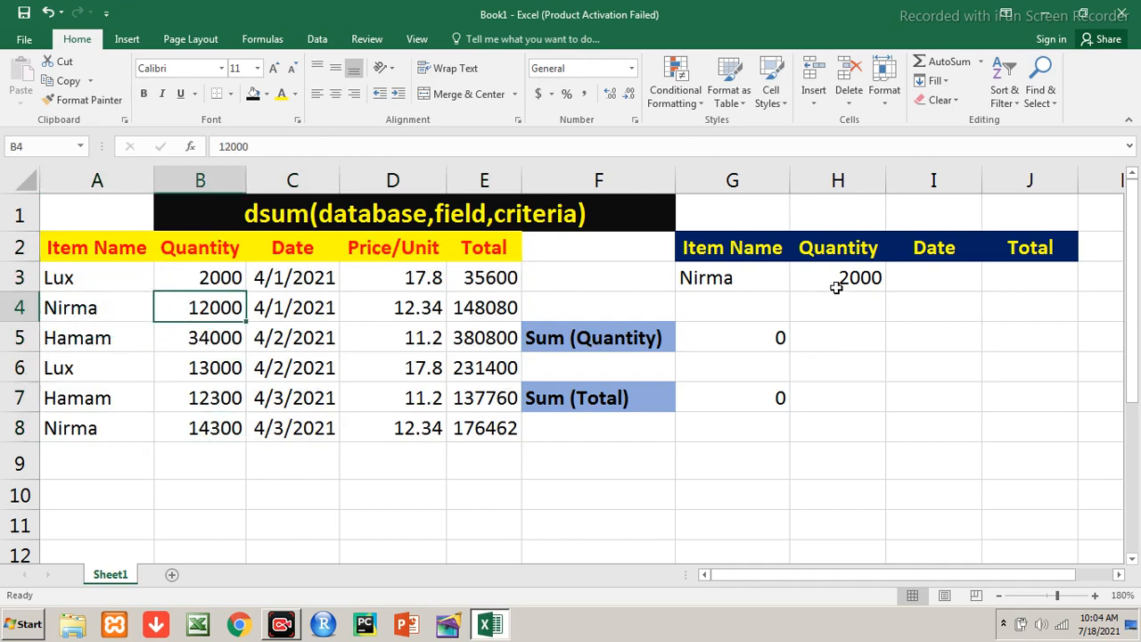
click(841, 276)
key(F2)
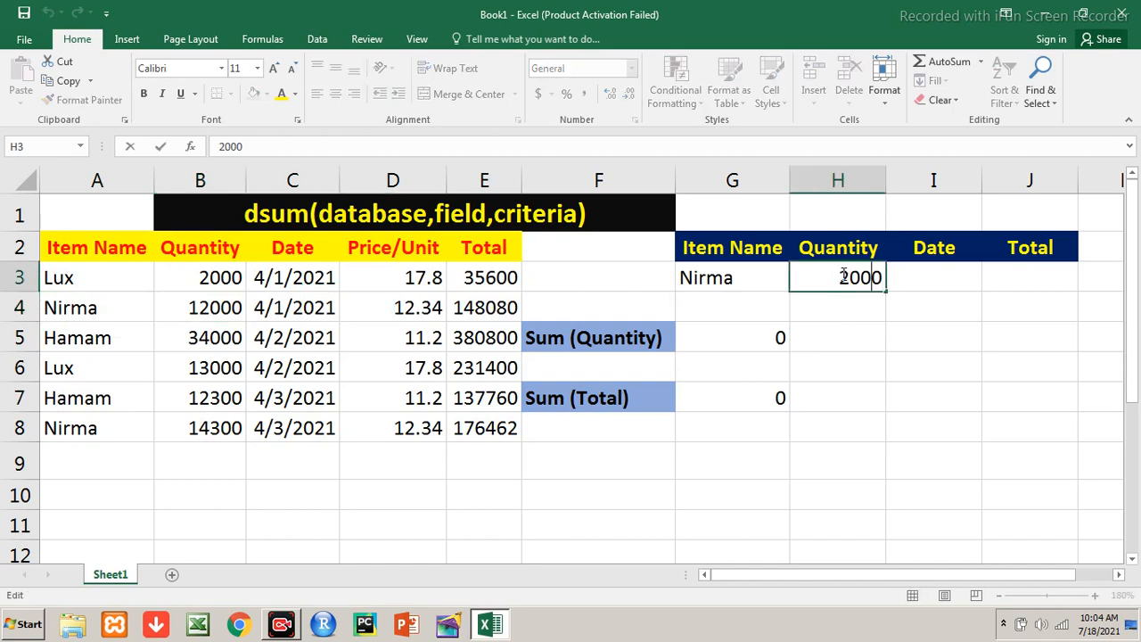
key(Return)
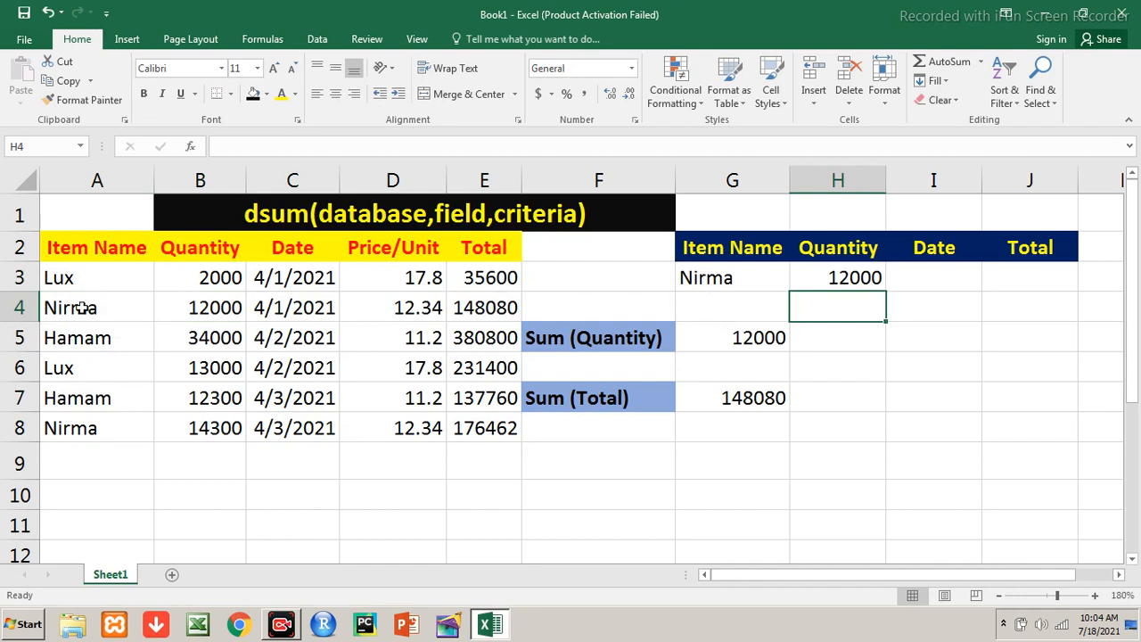
drag(81, 308, 486, 308)
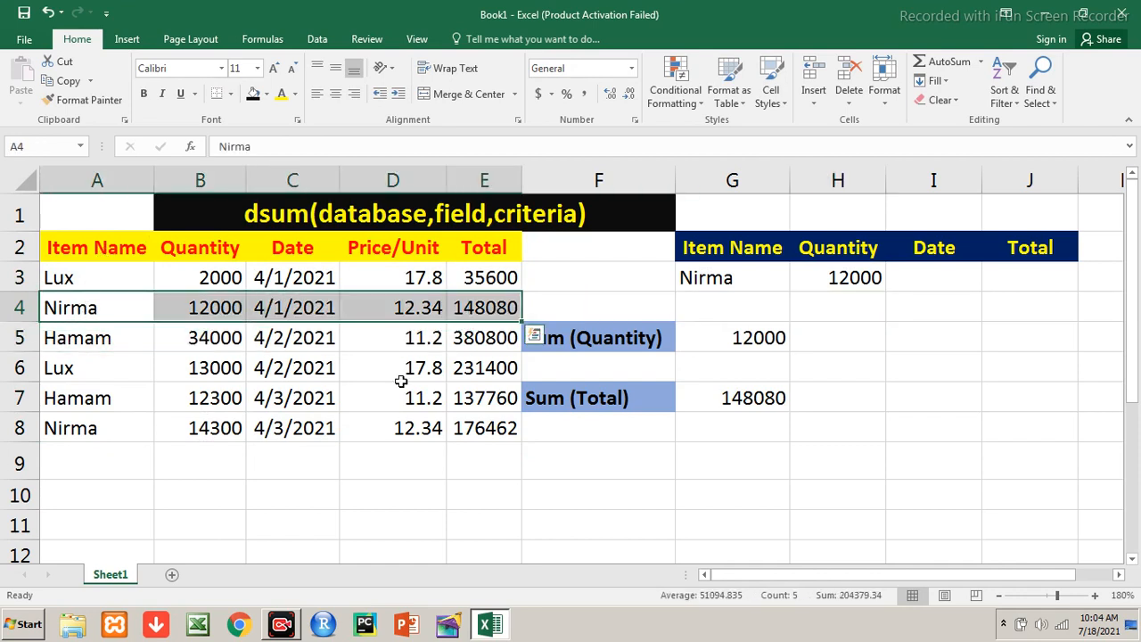
- Add a record in row 9 with item Nirma, quantity 12000, date 4/5/2021 and price per unit 12.34
click(104, 459)
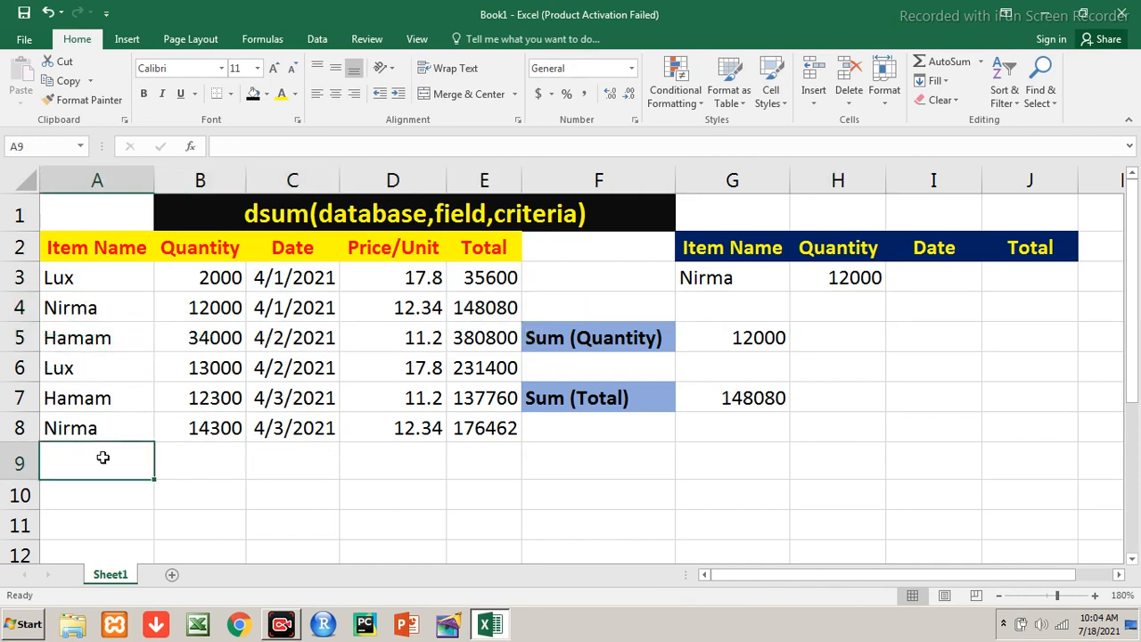
text(Nirma)
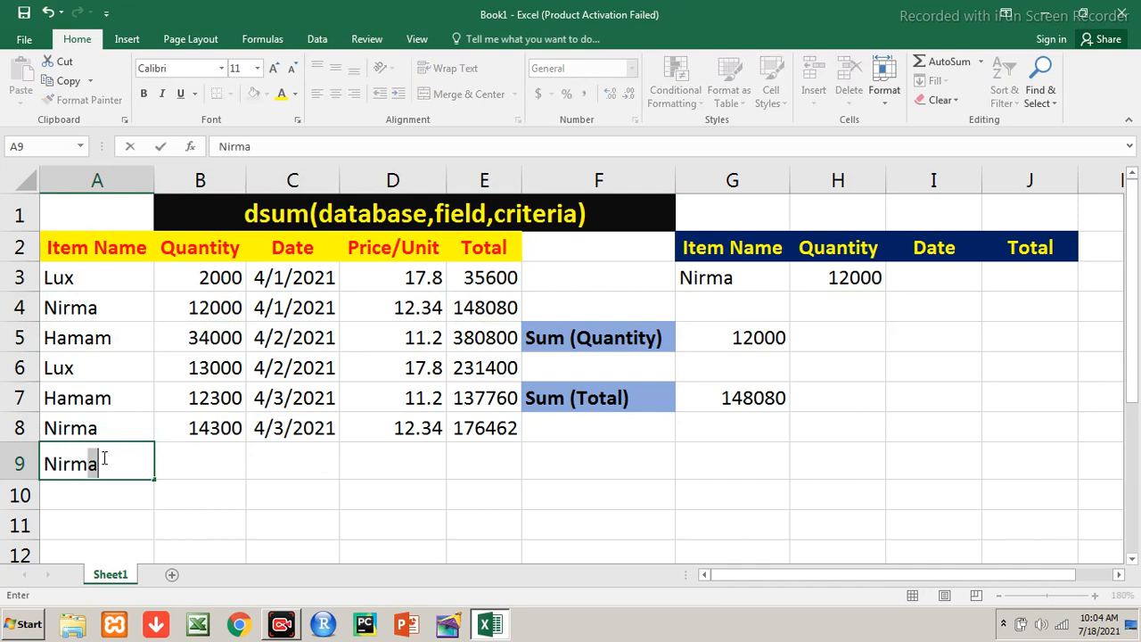
key(Tab)
text(12000)
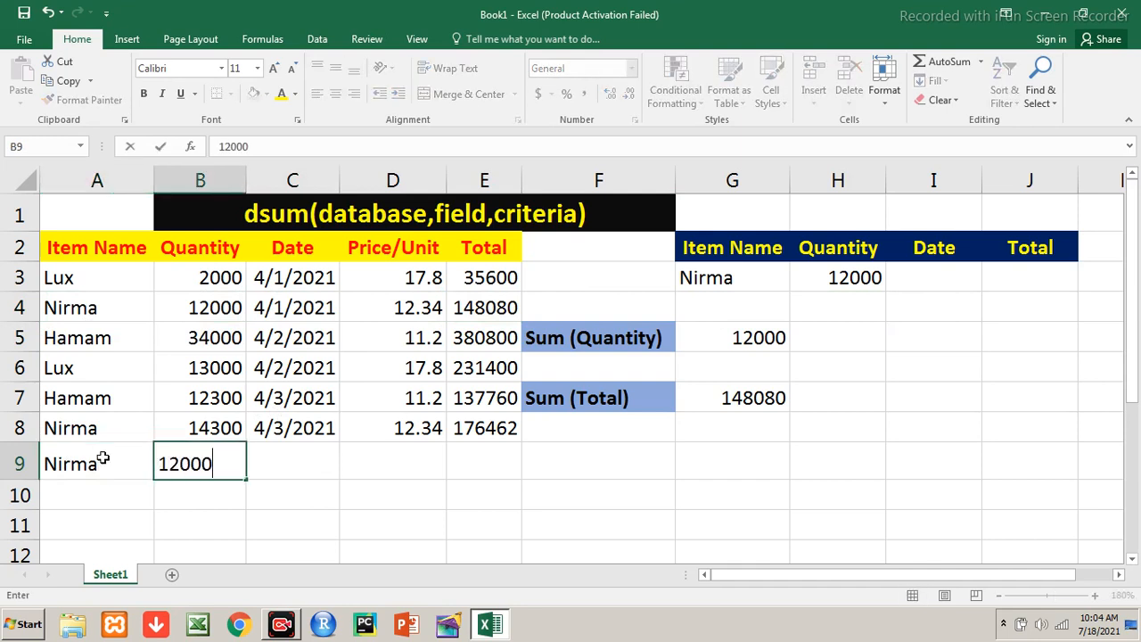
key(Tab)
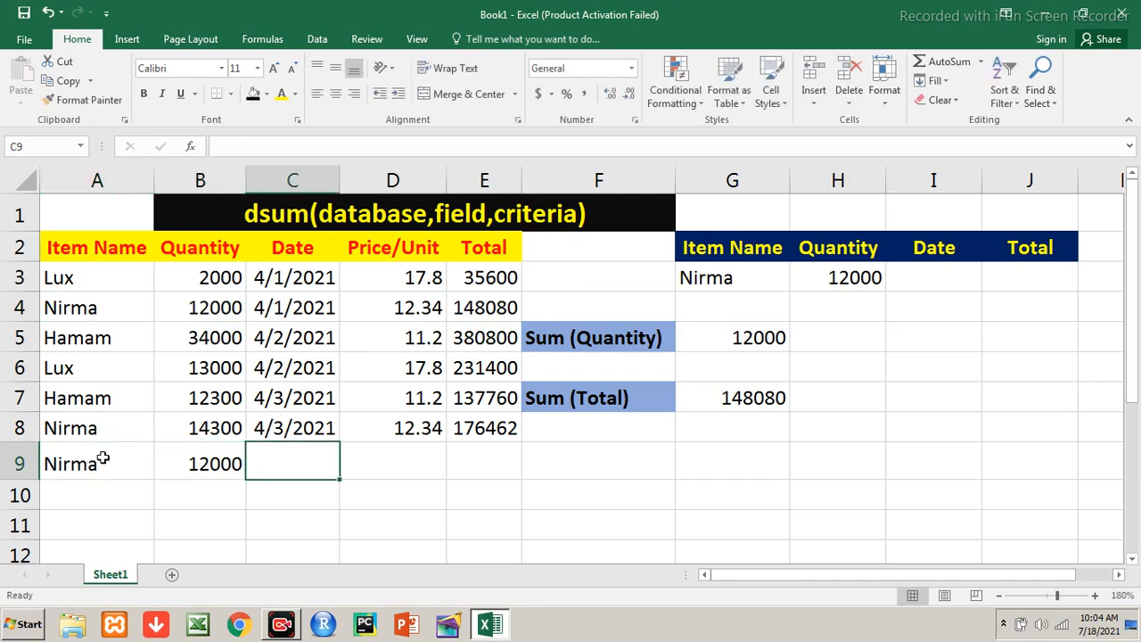
text(4/5/202)
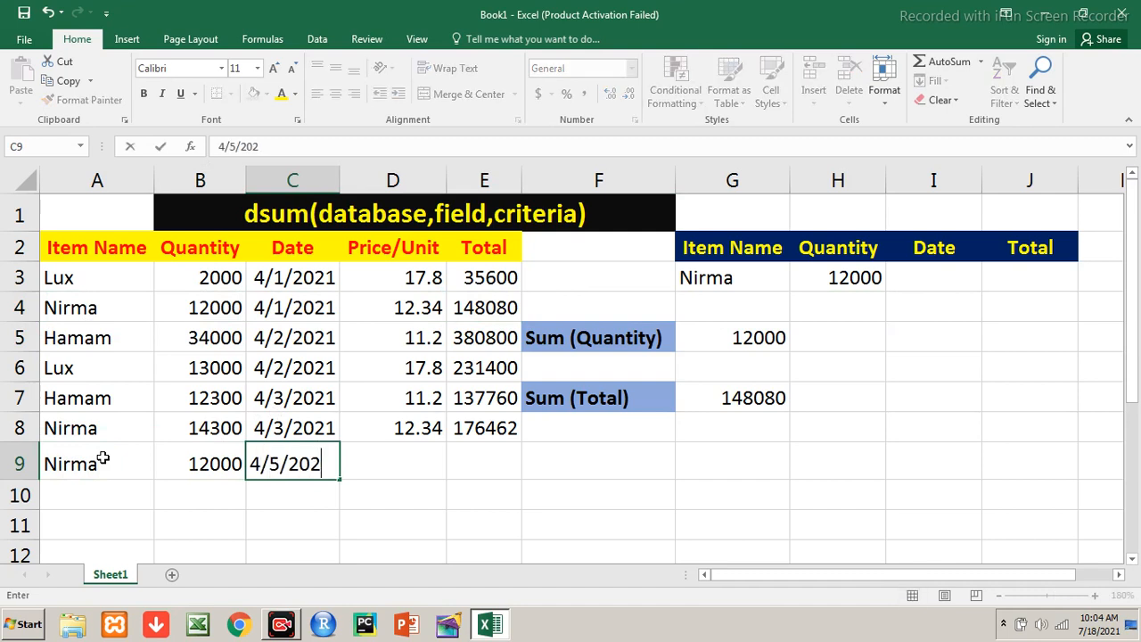
text(1)
key(Tab)
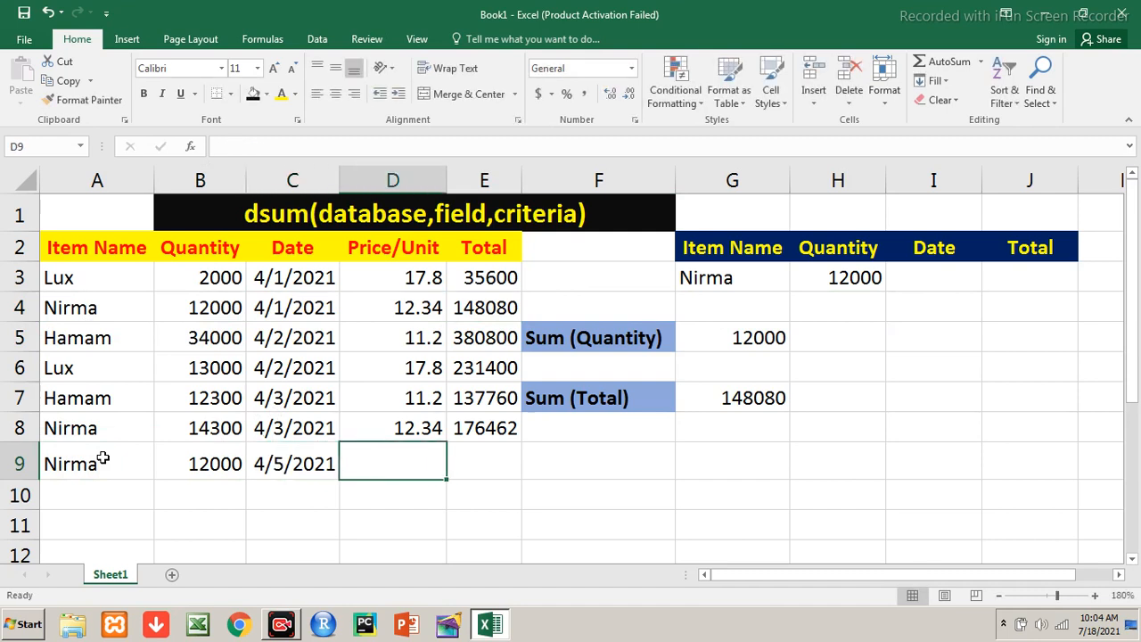
text(12.34)
key(Tab)
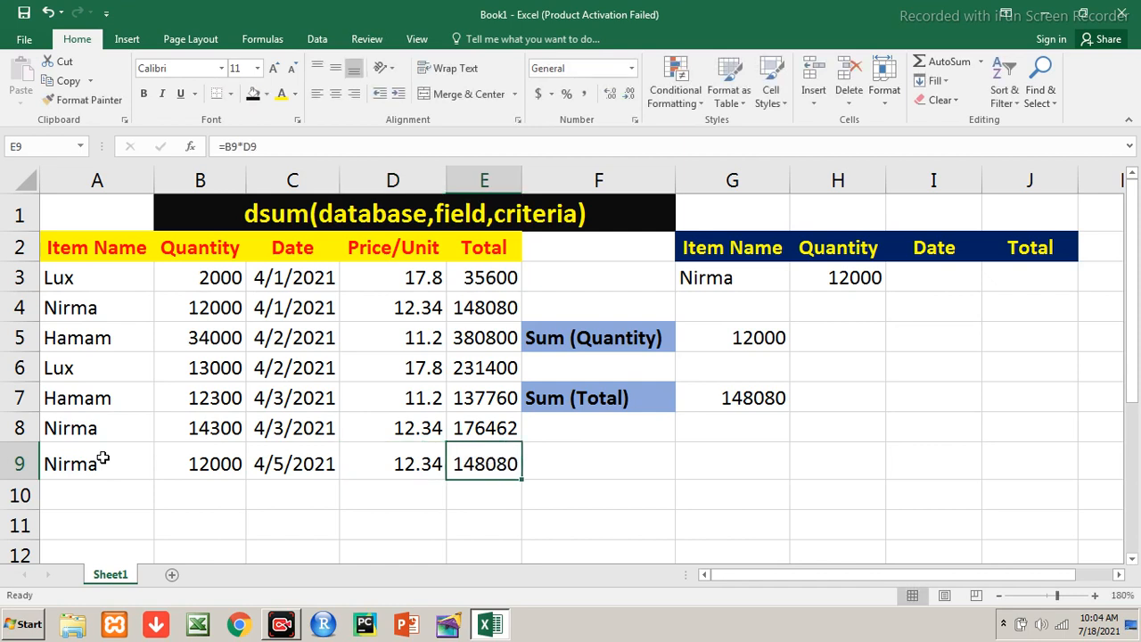
- Extend the database range of the Sum (Quantity) DSUM formula in G5 to A2:E9
click(772, 335)
double_click(768, 330)
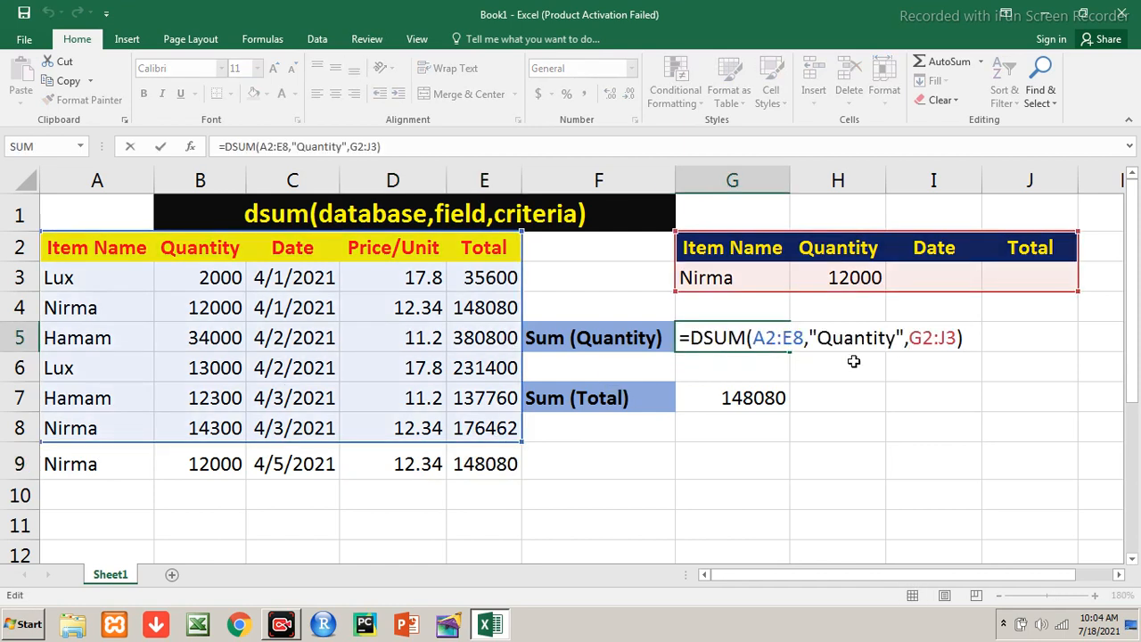
click(799, 330)
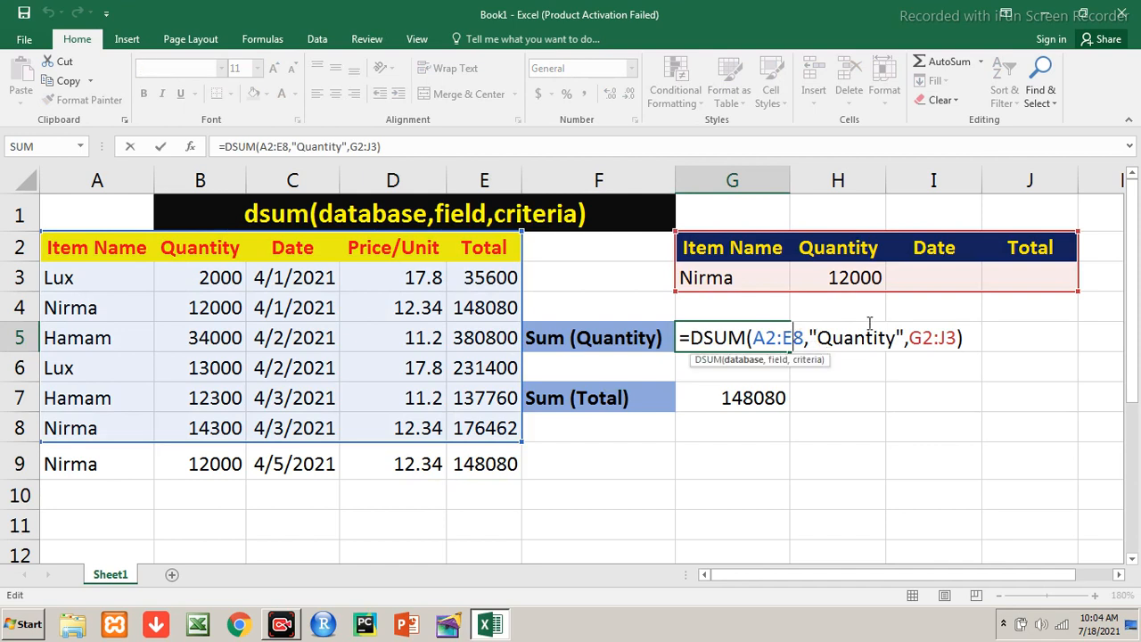
key(Delete)
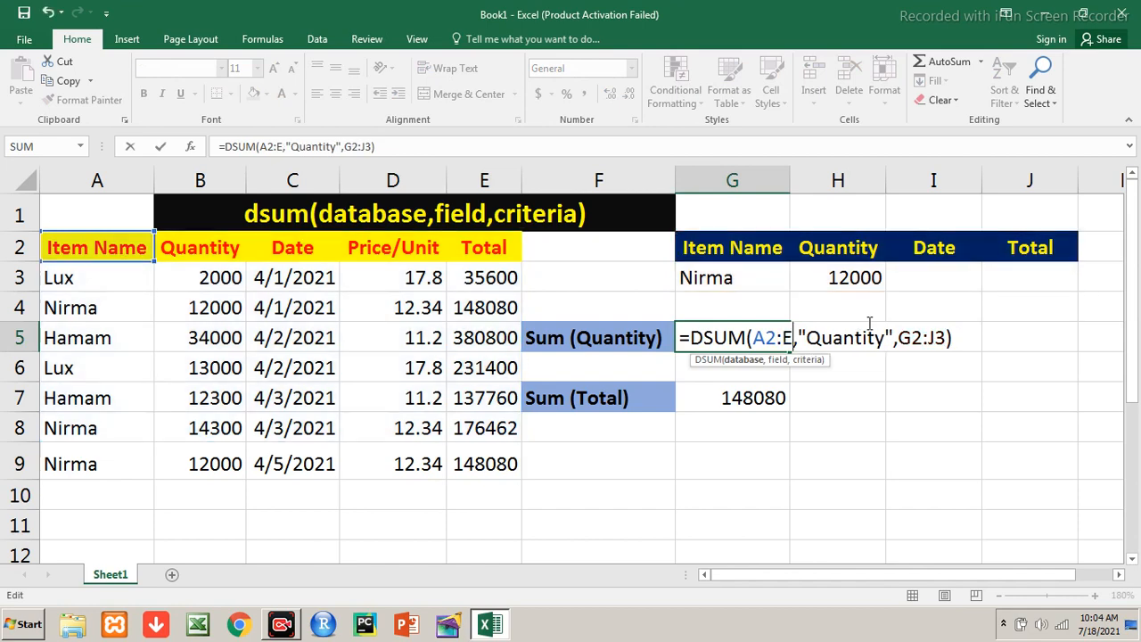
text(9)
key(Return)
- Extend the database range of the Sum (Total) DSUM formula in G7 to A2:E9
key(Down)
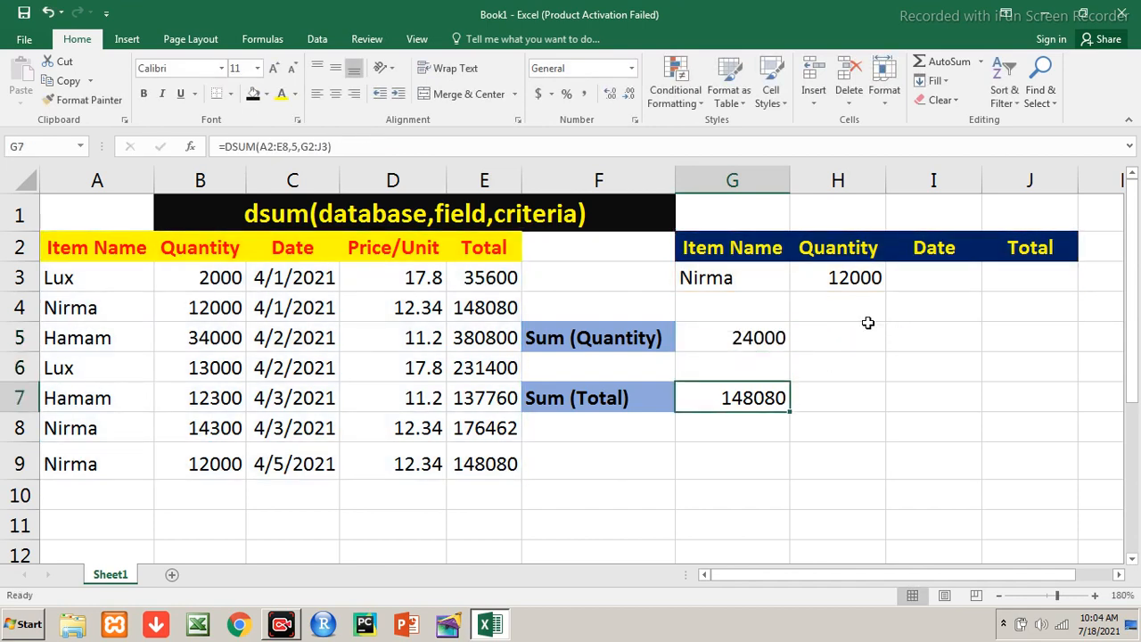
key(F2)
key(Left)
key(Left)
key(Left)
key(Left)
key(Left)
key(Left)
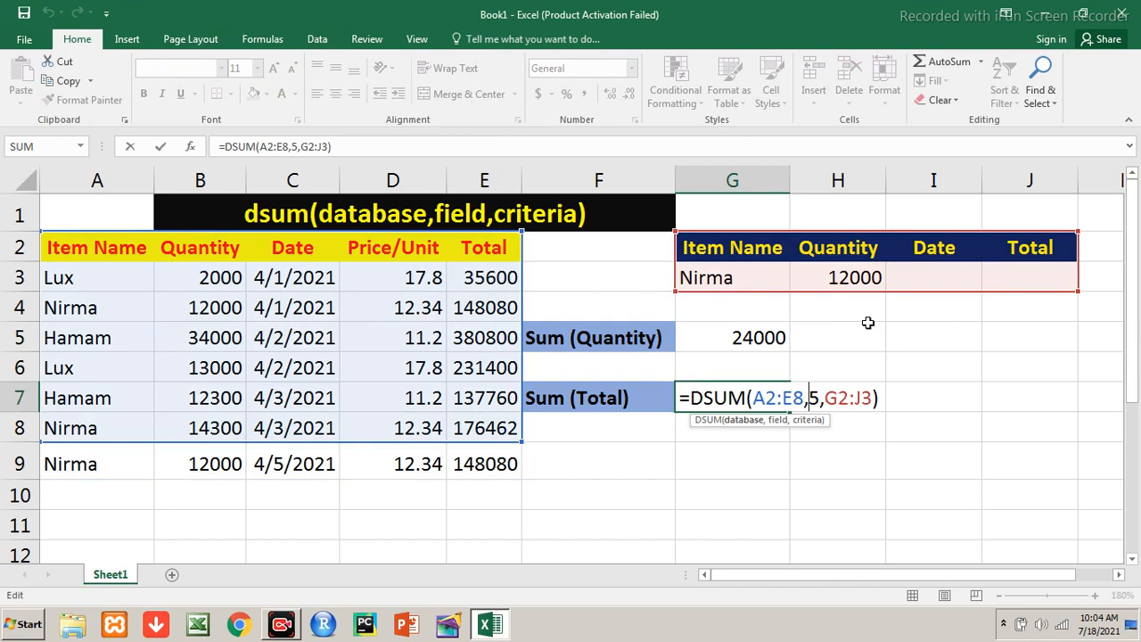
key(BackSpace)
text(9)
key(Return)
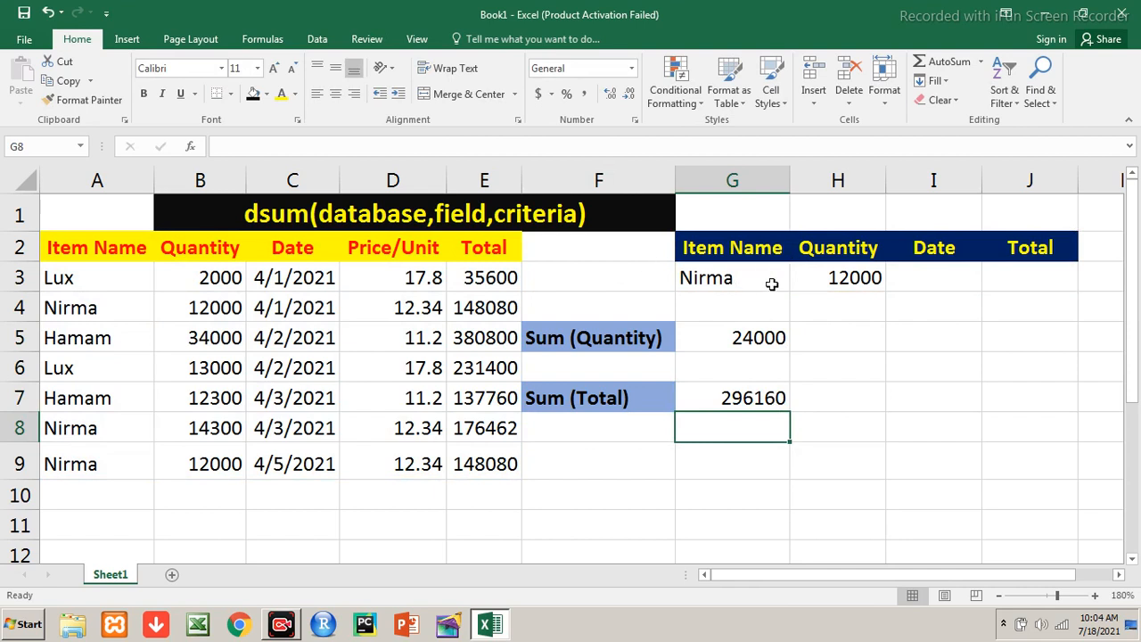
- Clear the Quantity criterion from H3 so only the Nirma item name filters the sums
click(858, 277)
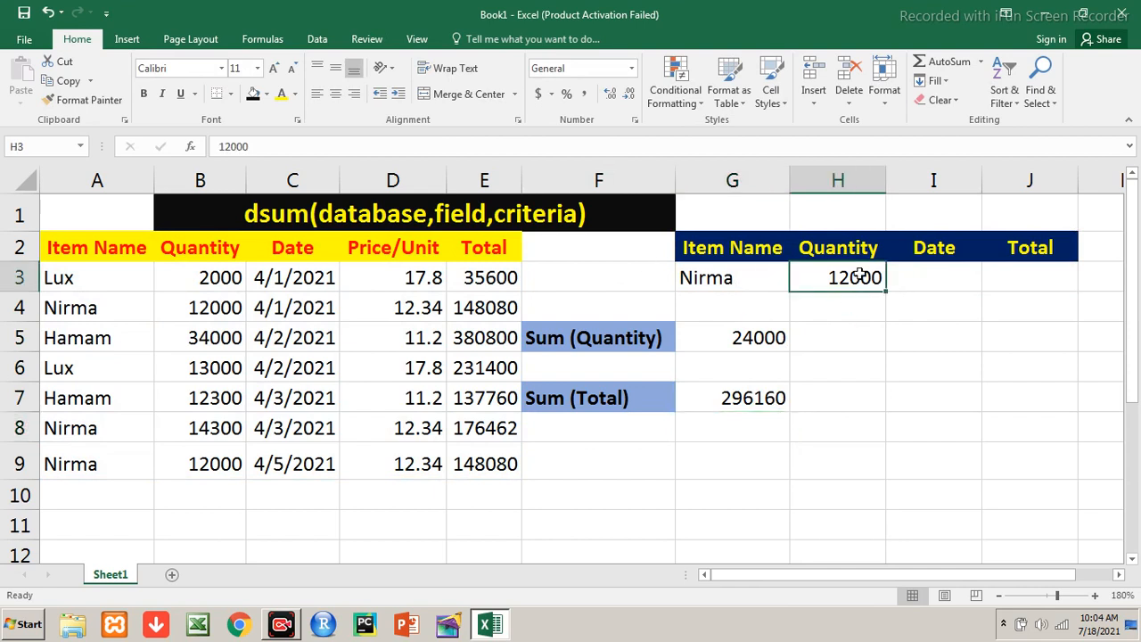
key(Delete)
click(870, 406)
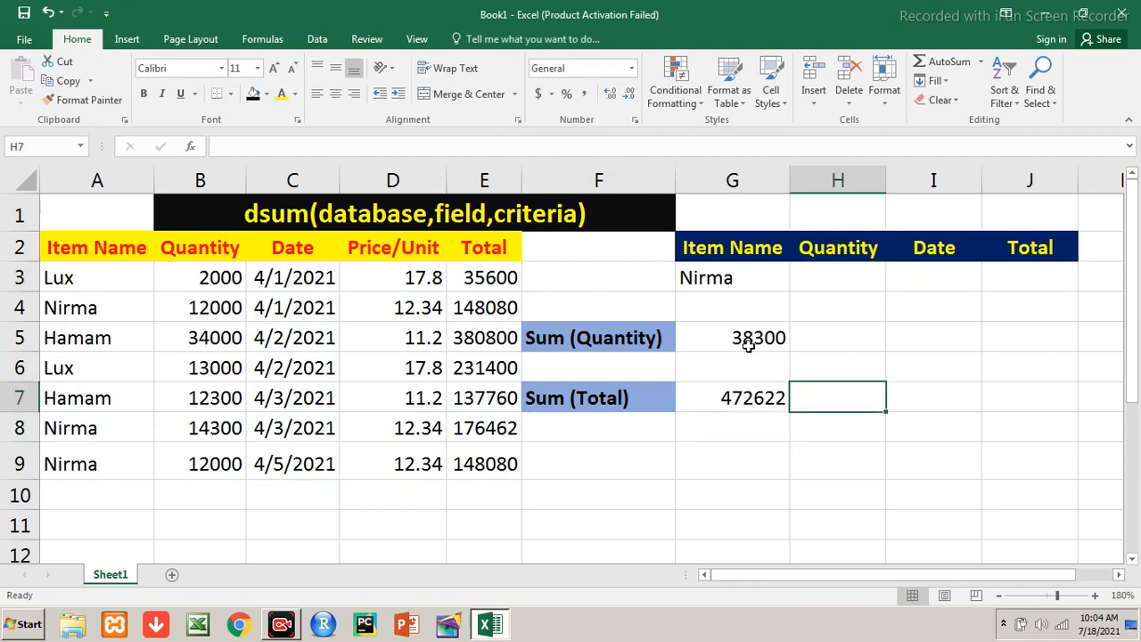
click(749, 283)
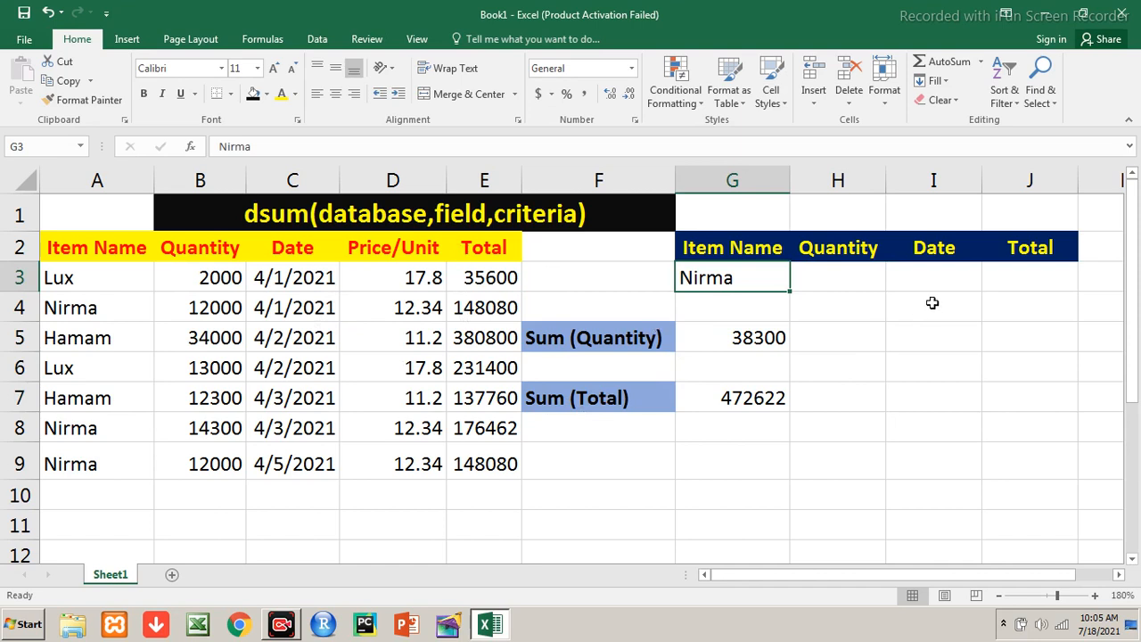
- Set the Date criterion in I3 to 04/03/2021 and check the Sum (Quantity) and Sum (Total) cells
click(918, 272)
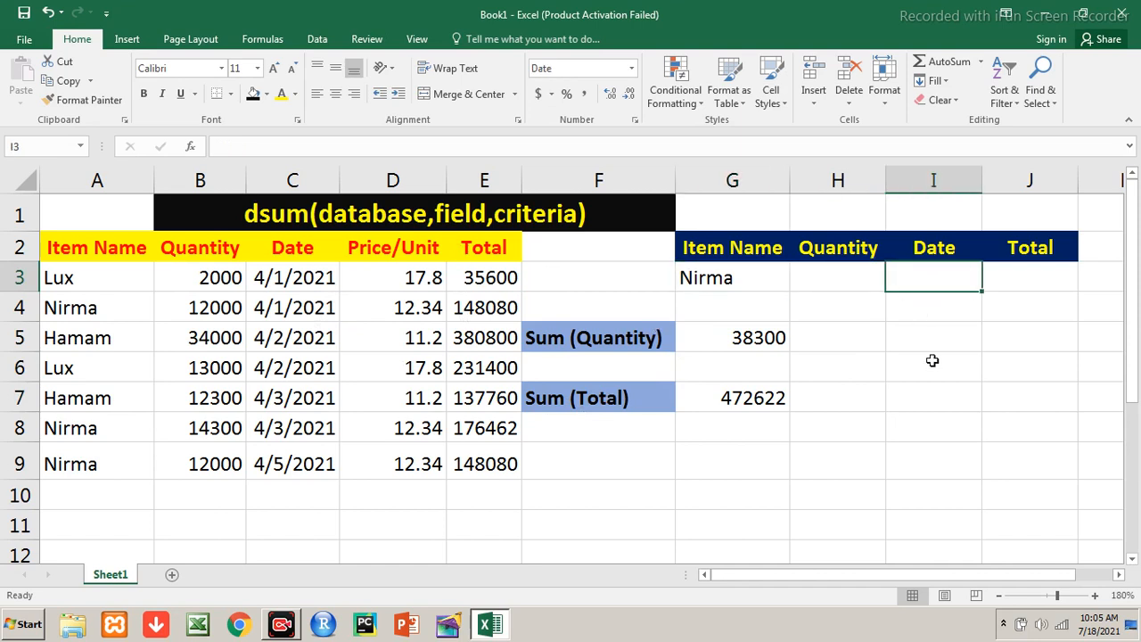
text(04/03)
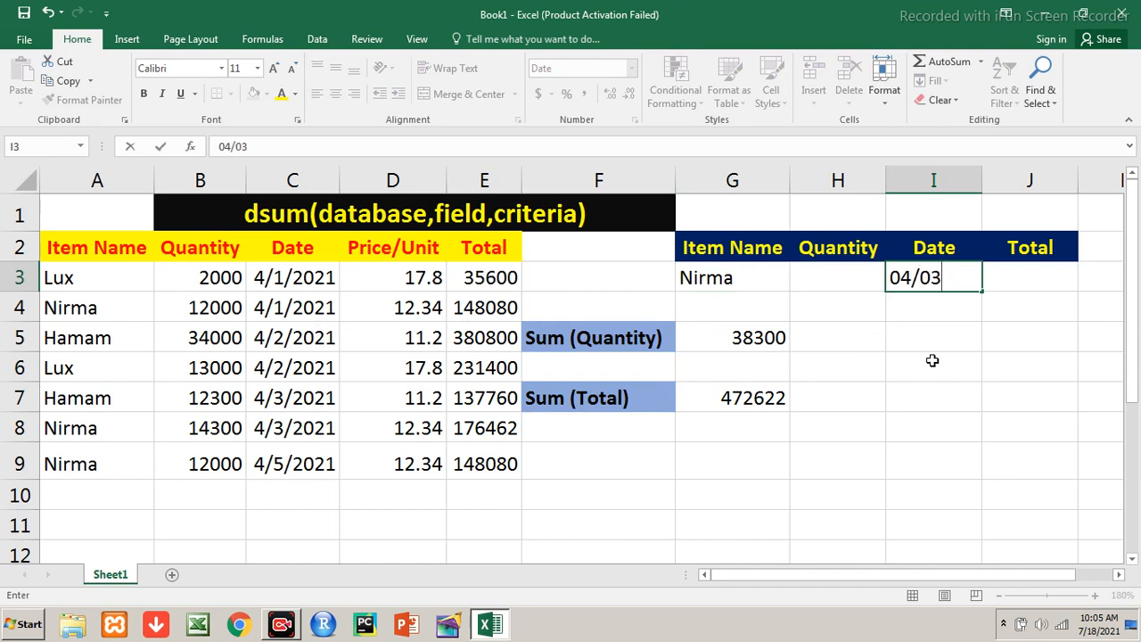
text(/2021)
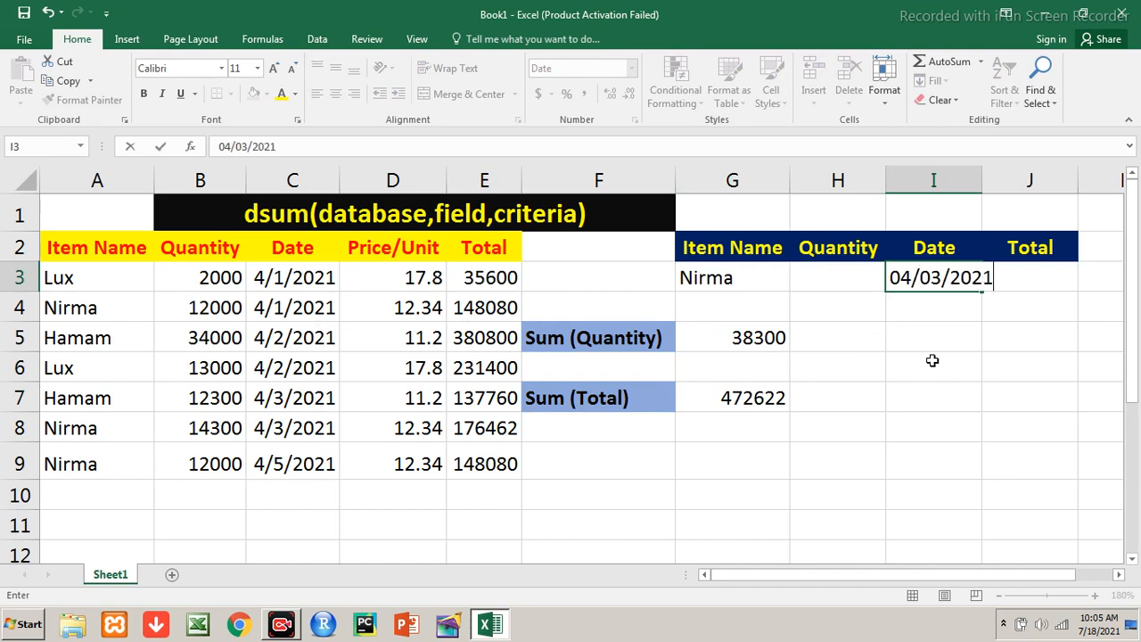
key(Return)
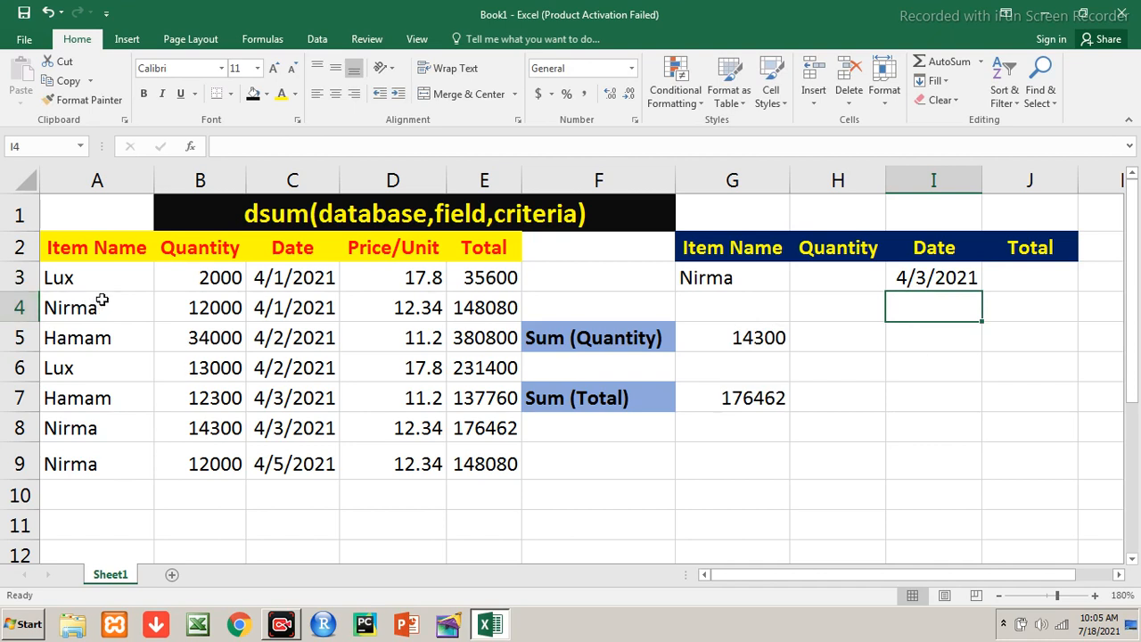
drag(93, 303, 380, 398)
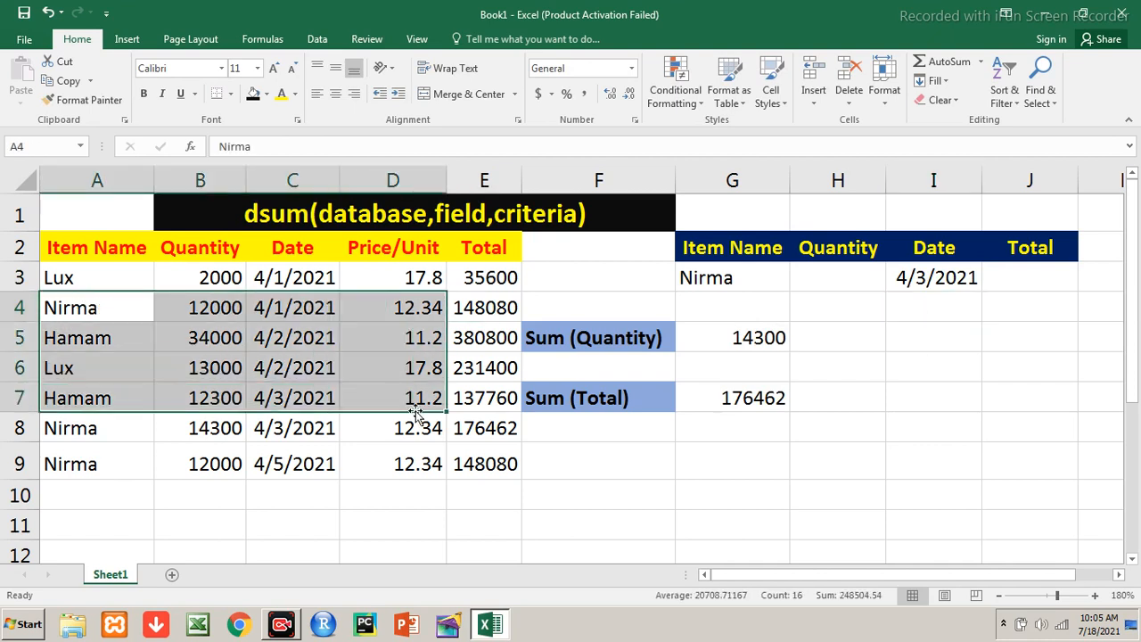
click(747, 344)
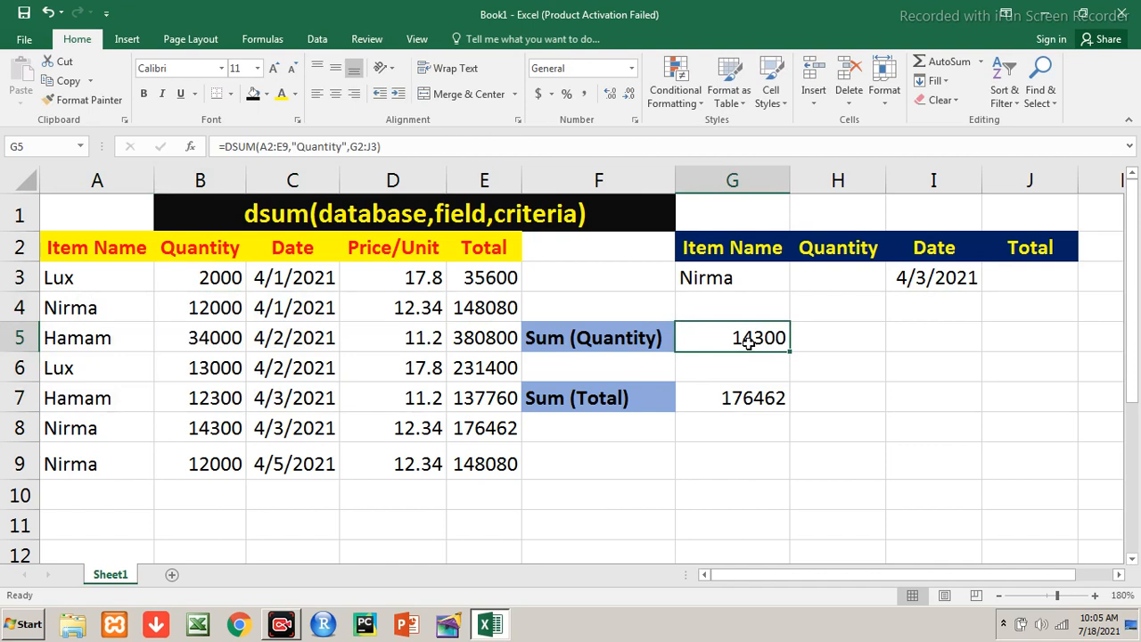
click(735, 396)
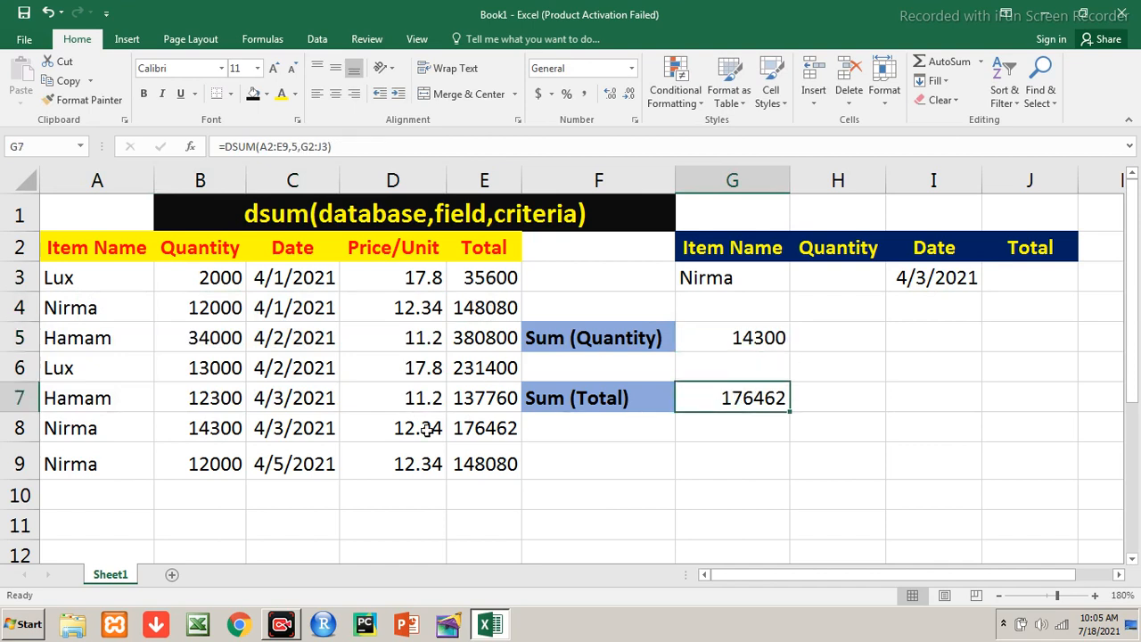
- Set the Quantity criterion in H3 to 14300
click(816, 283)
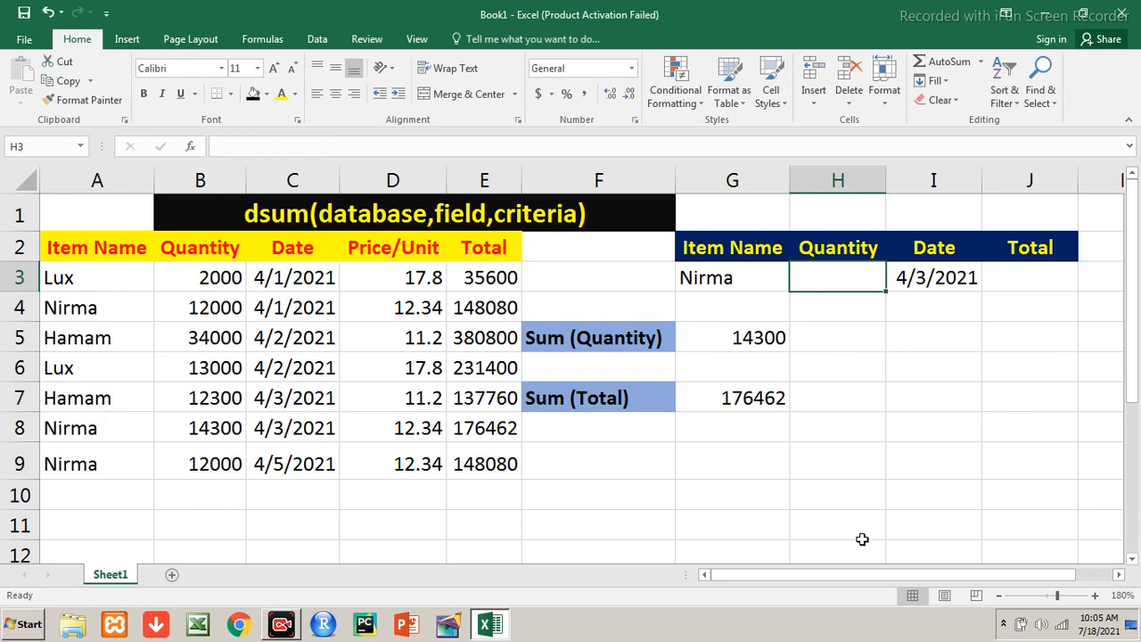
text(14300)
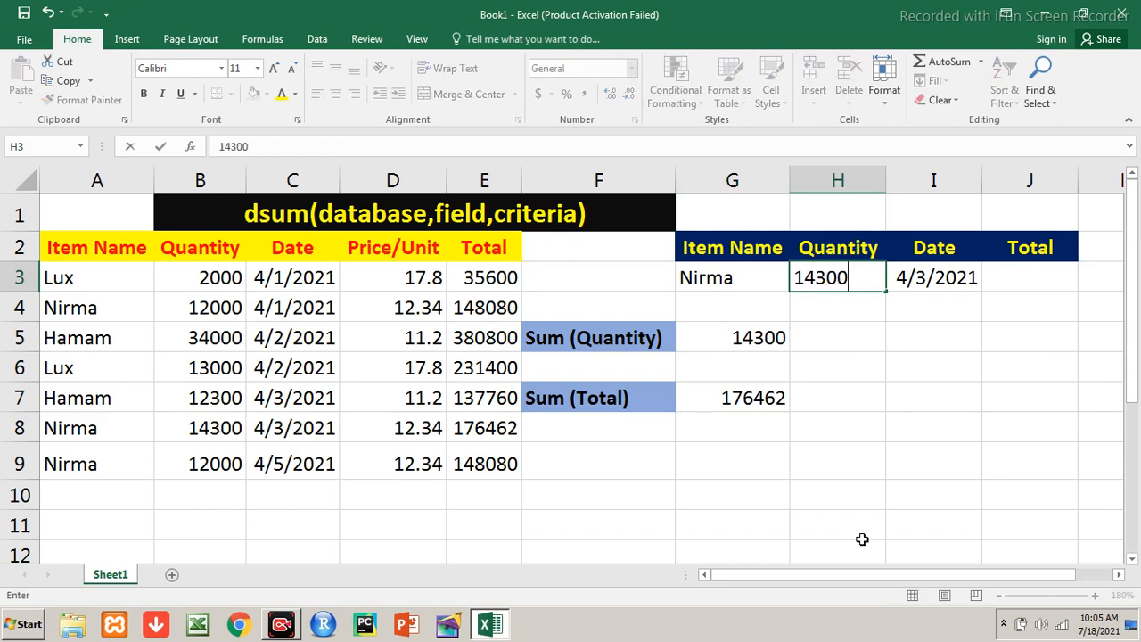
key(Return)
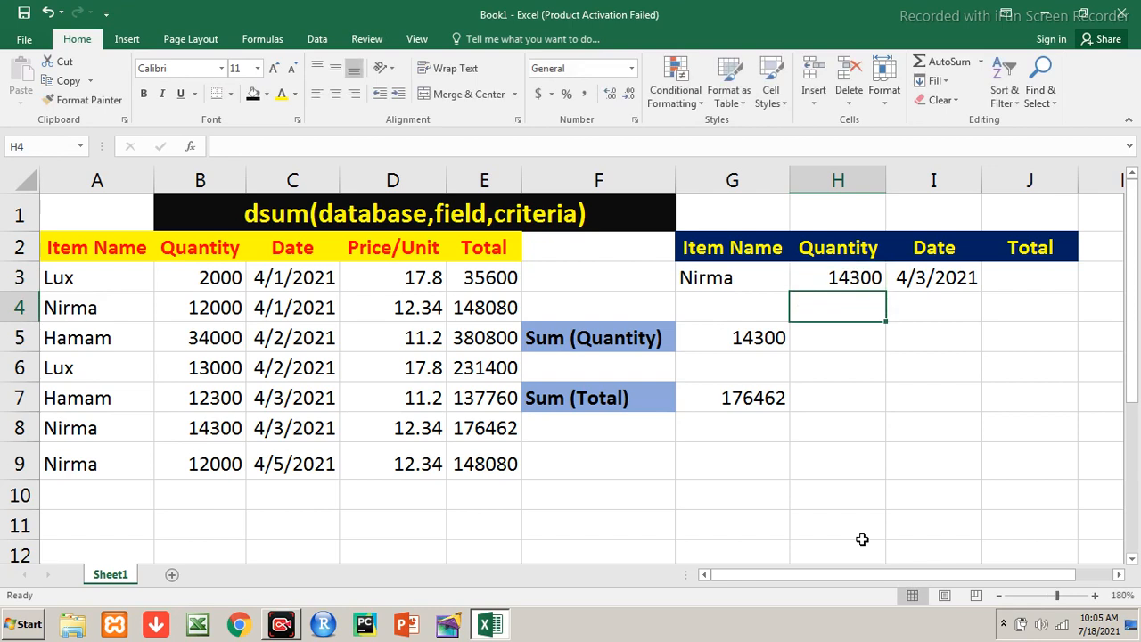
- Change the date of the Nirma record in C9 to 4/3/2021
click(328, 476)
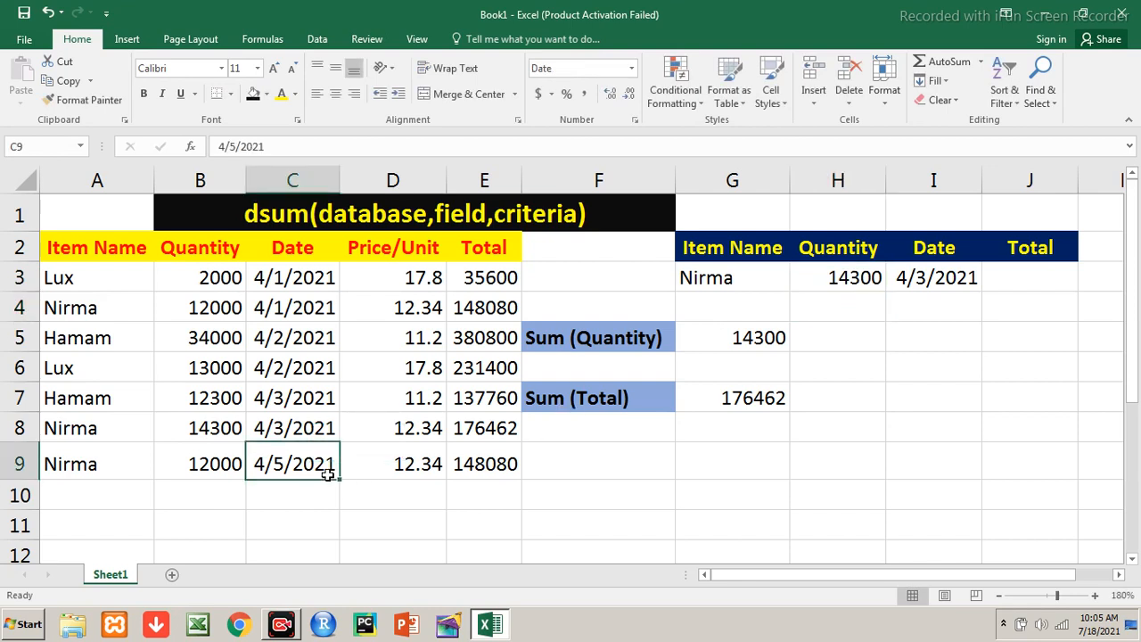
double_click(328, 476)
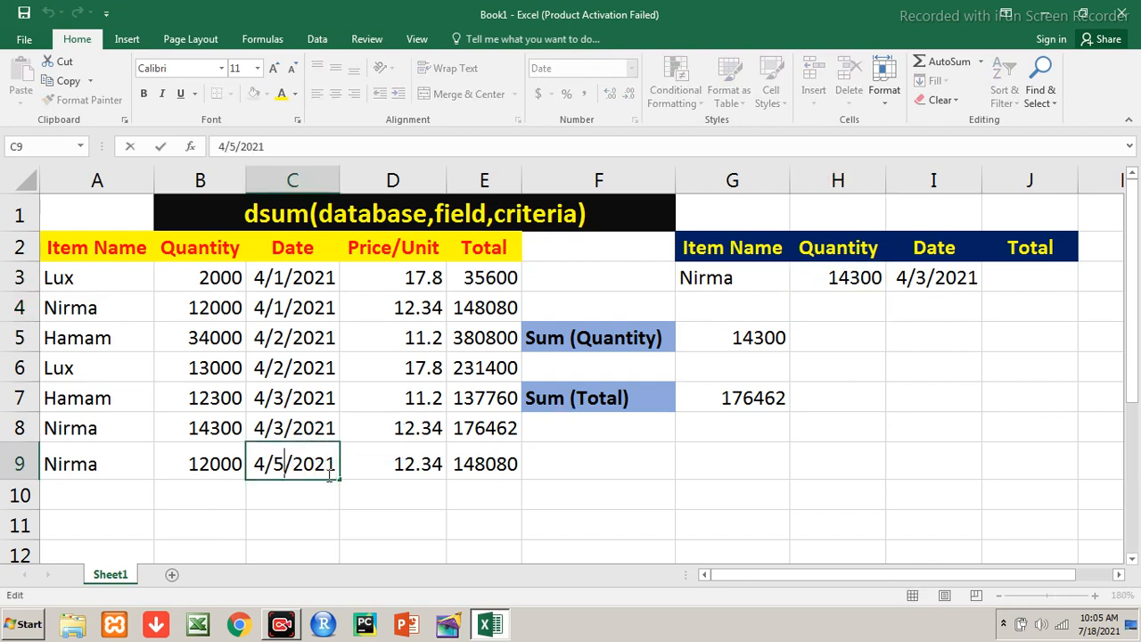
key(BackSpace)
text(3)
key(Return)
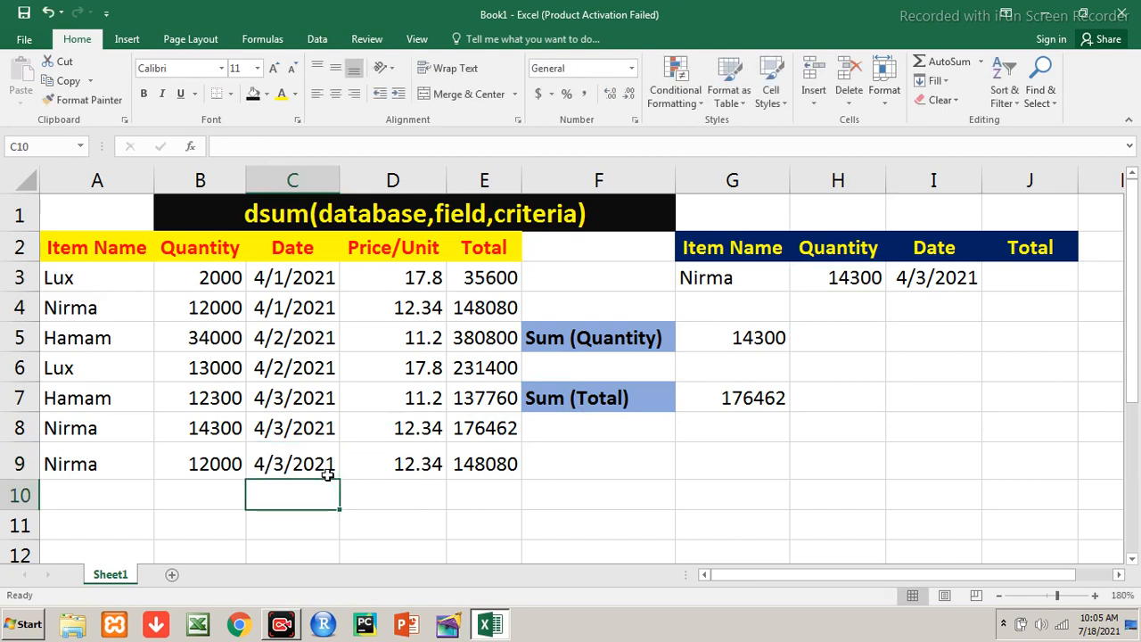
- Clear the Date criterion from I3 and check the quantity and total of the Nirma record in row 8
click(824, 283)
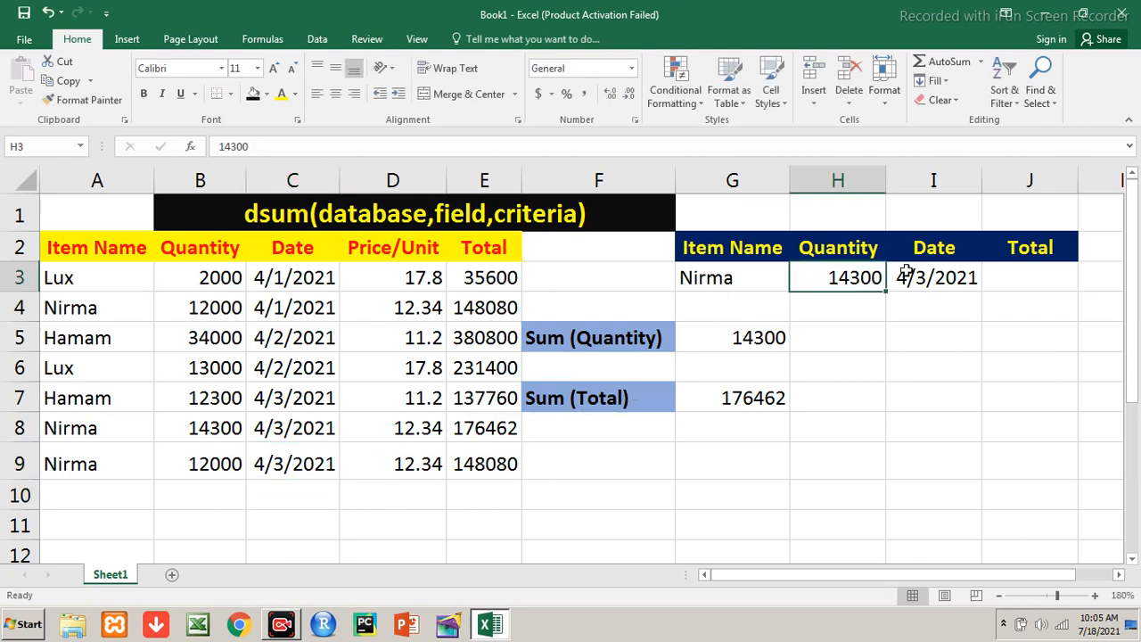
click(919, 270)
key(Delete)
click(872, 402)
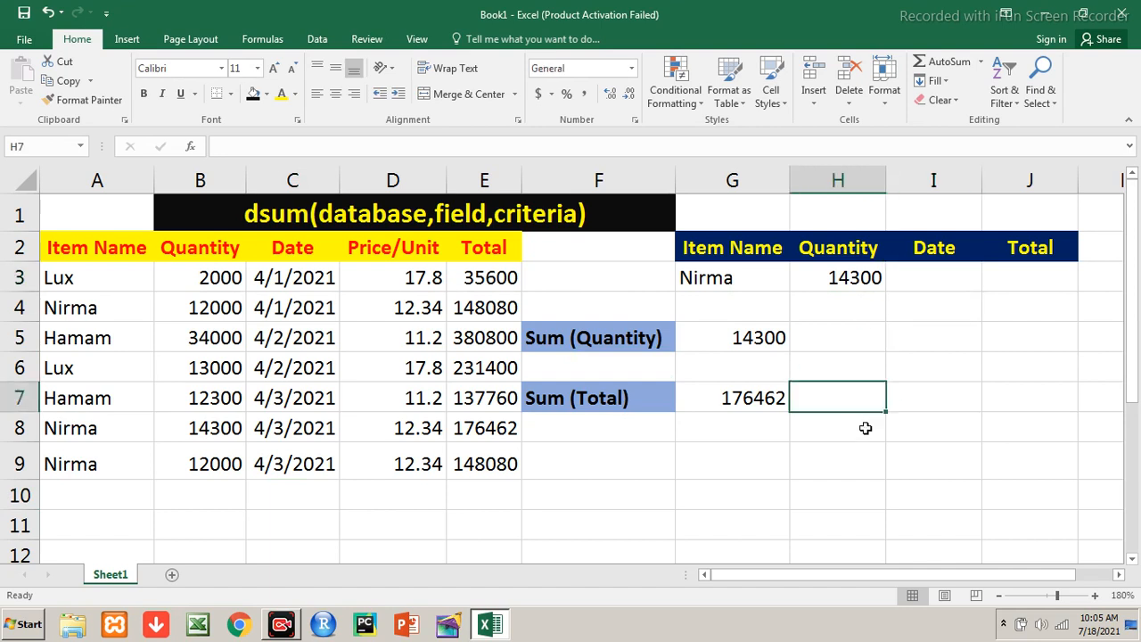
click(728, 469)
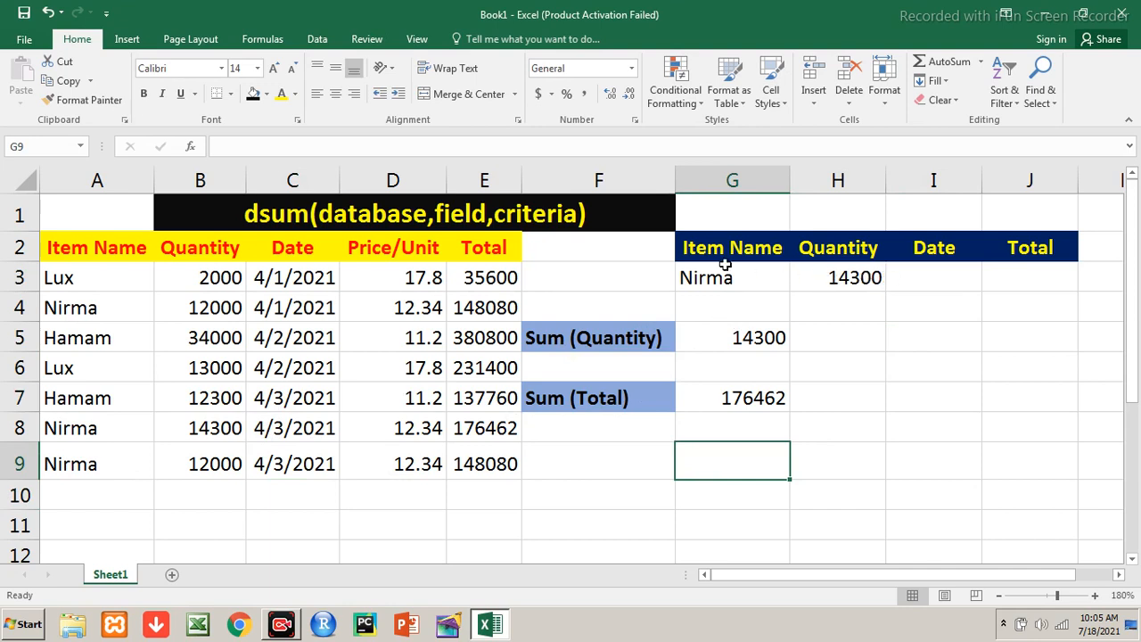
click(725, 307)
click(801, 282)
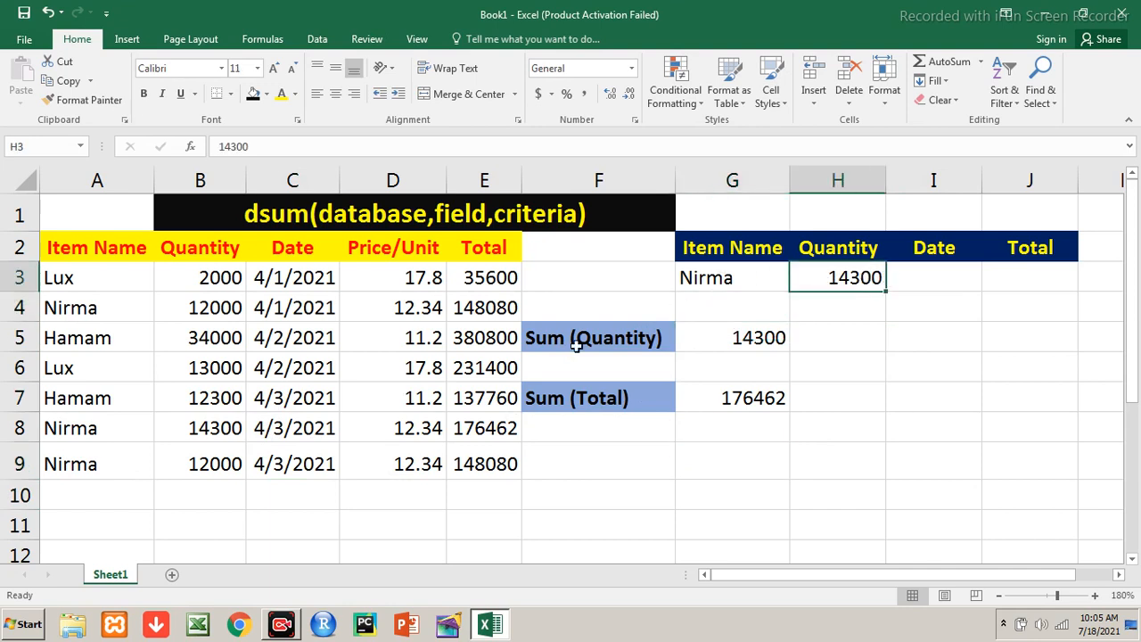
click(215, 428)
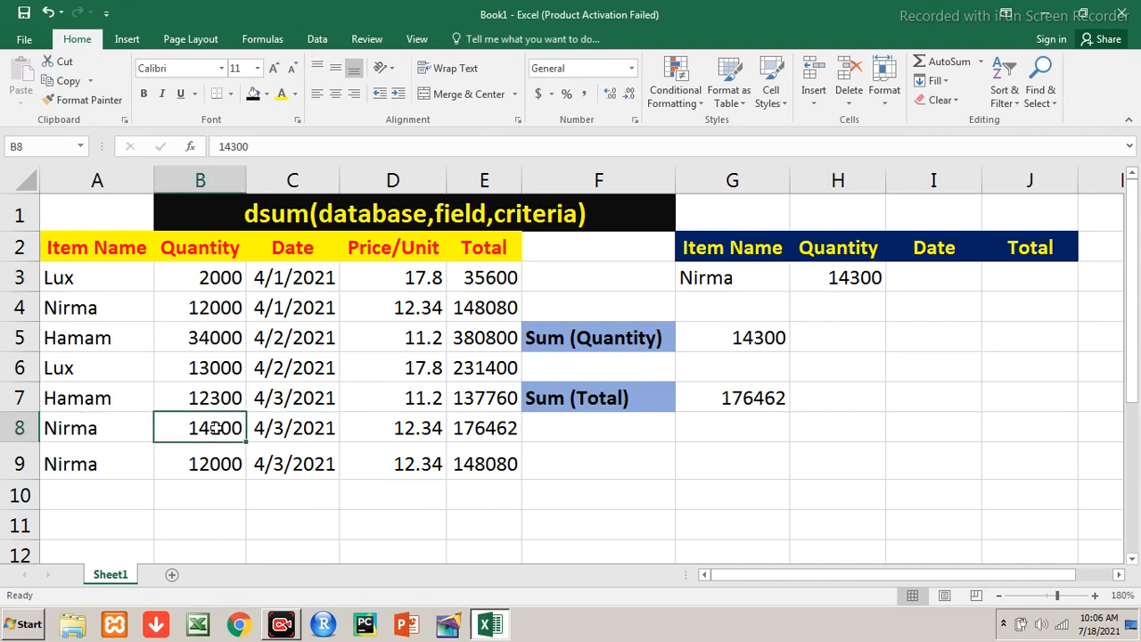
click(479, 433)
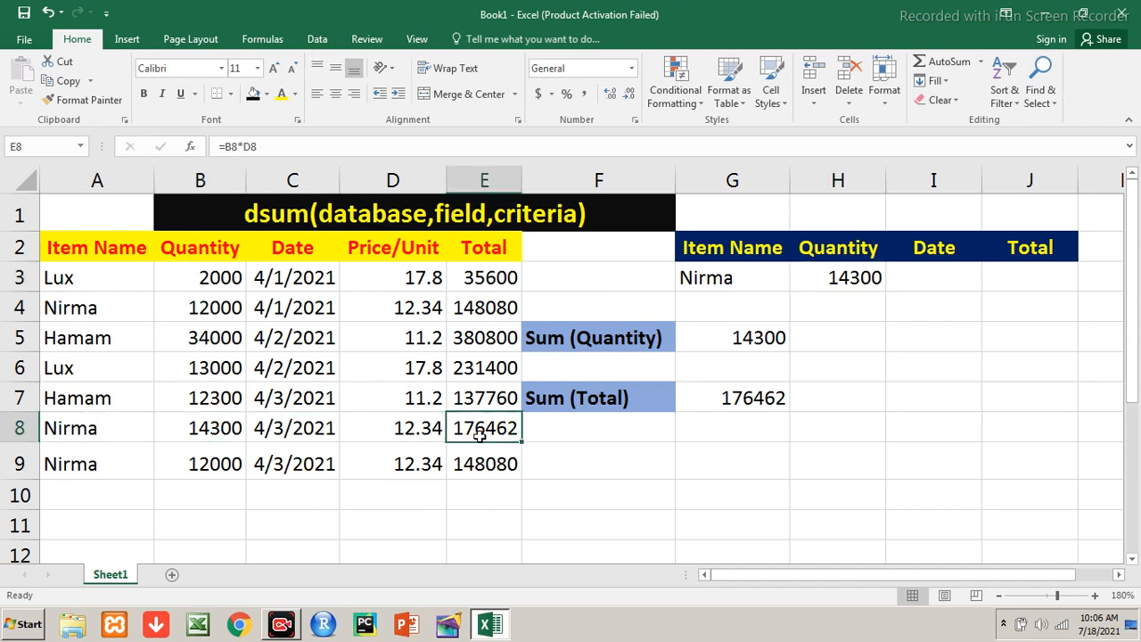
drag(58, 422, 473, 429)
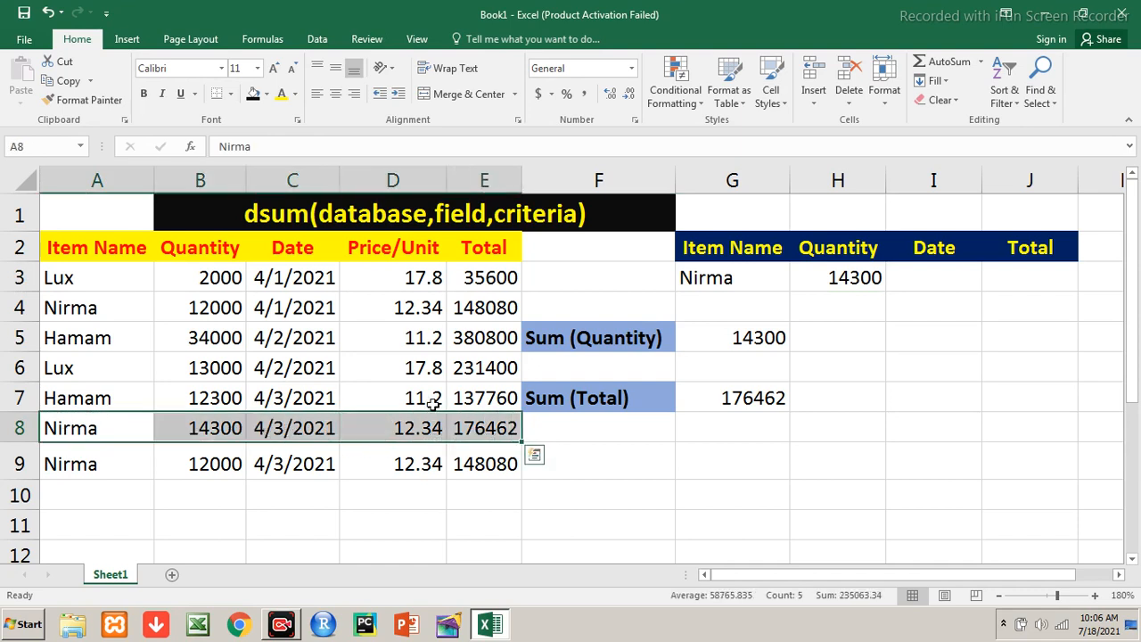
key(ctrl+c)
key(Down)
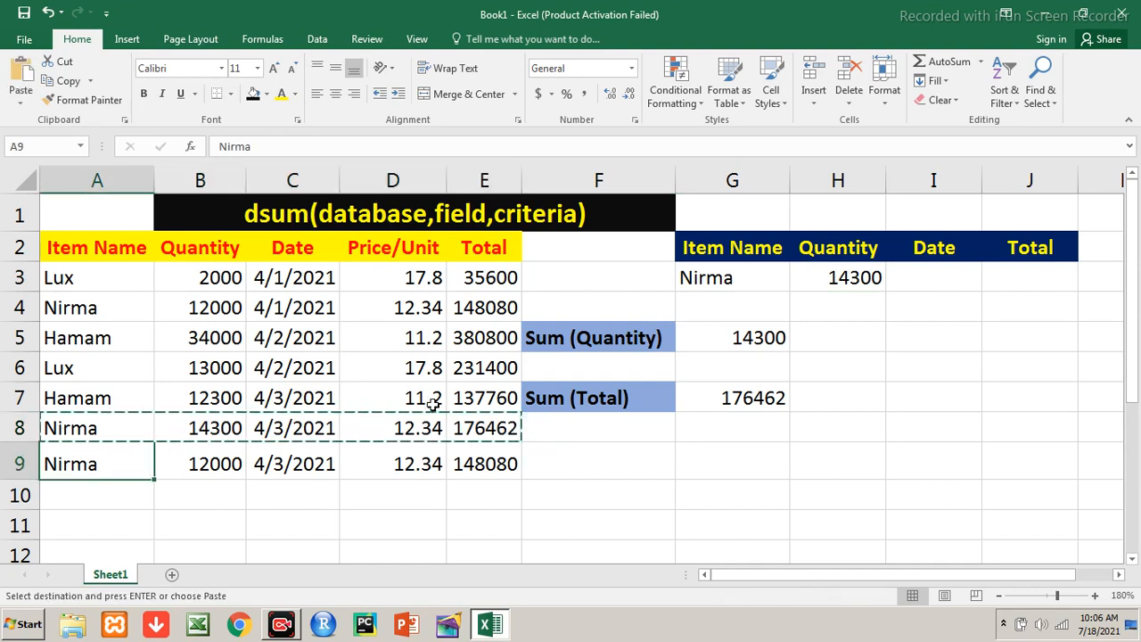
key(shift+Right)
key(shift+Right)
key(shift+Right)
key(shift+Right)
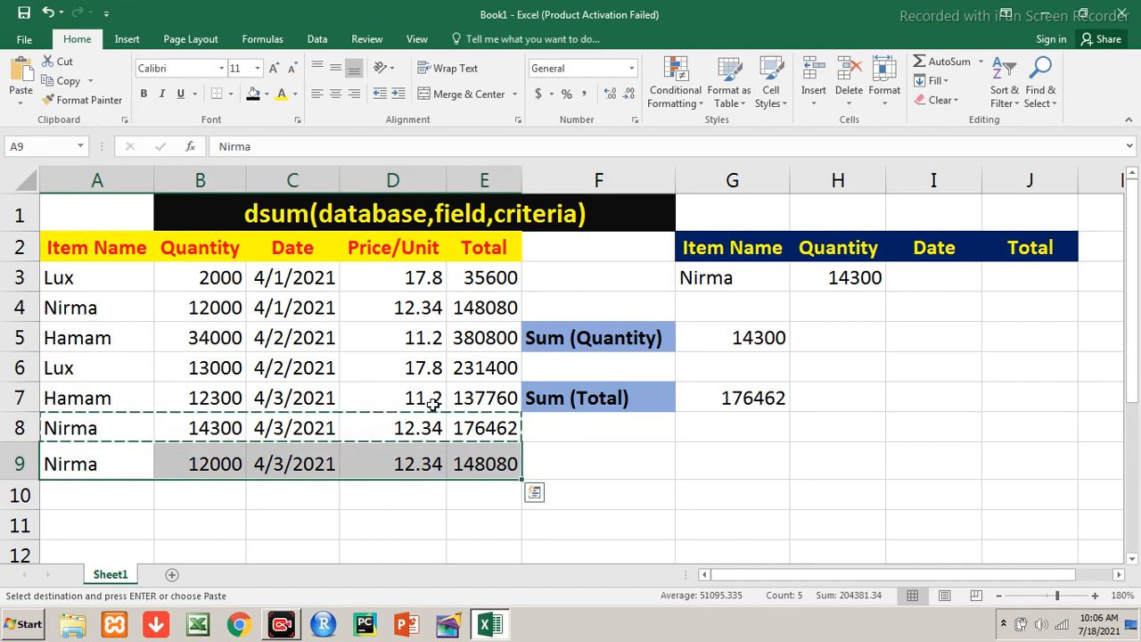
key(ctrl+b)
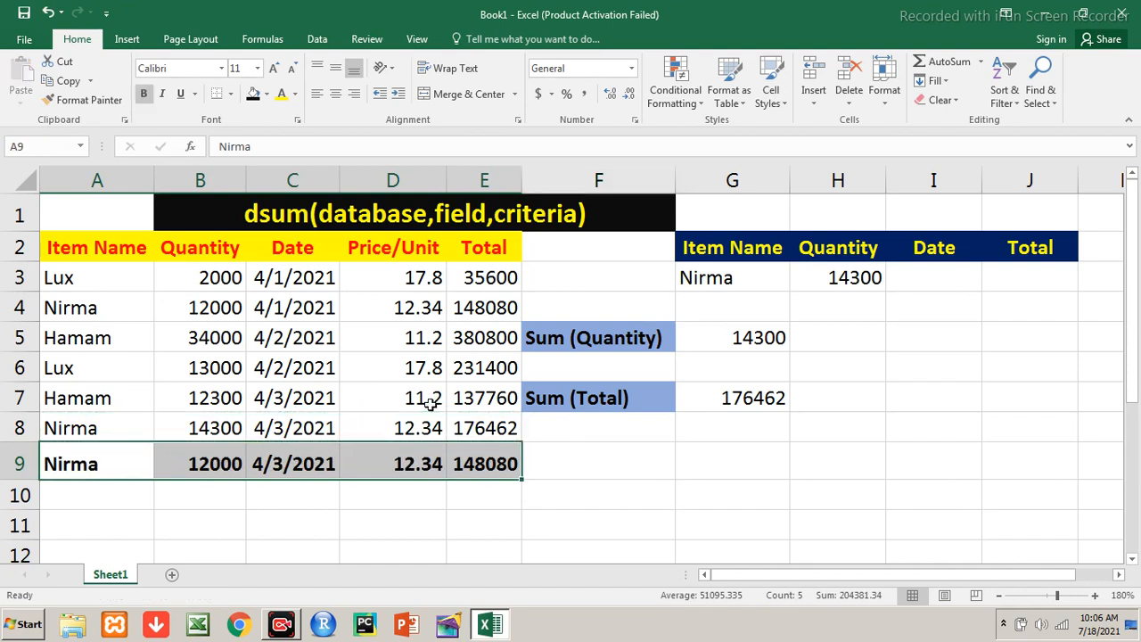
key(ctrl+z)
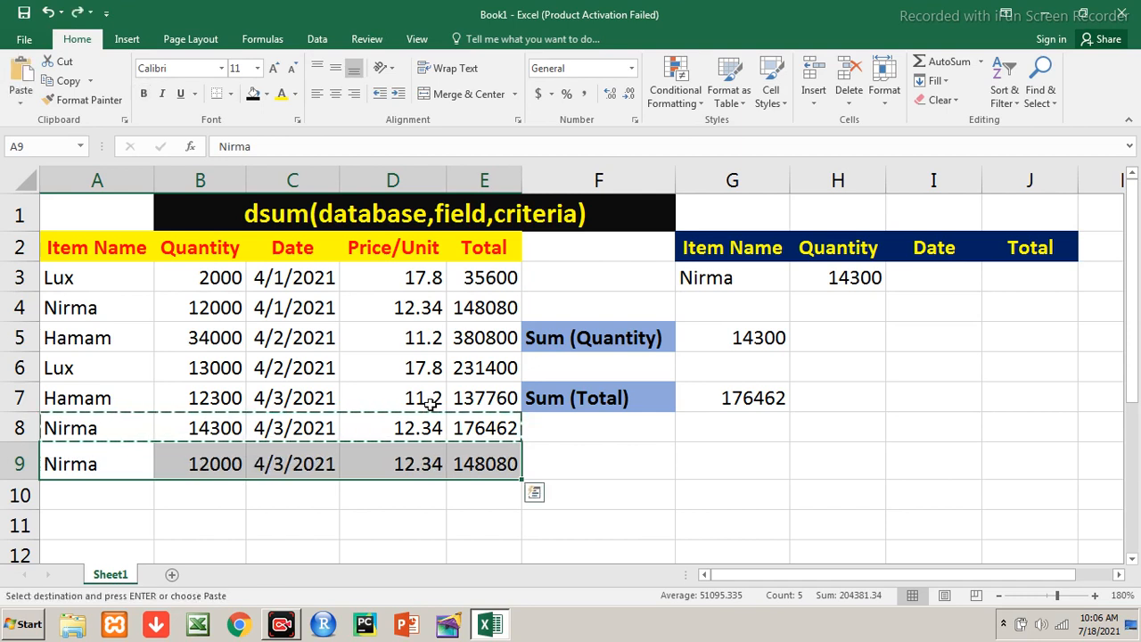
key(Down)
key(Up)
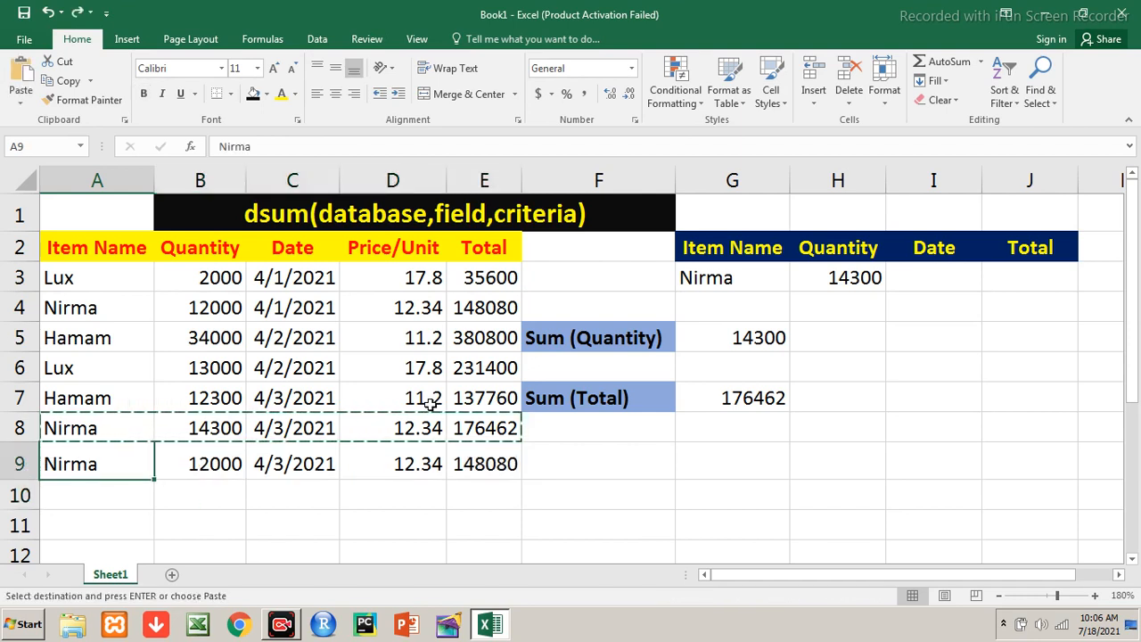
- Make the item name in A9 bold and set the quantity in B9 to 14300
key(ctrl+b)
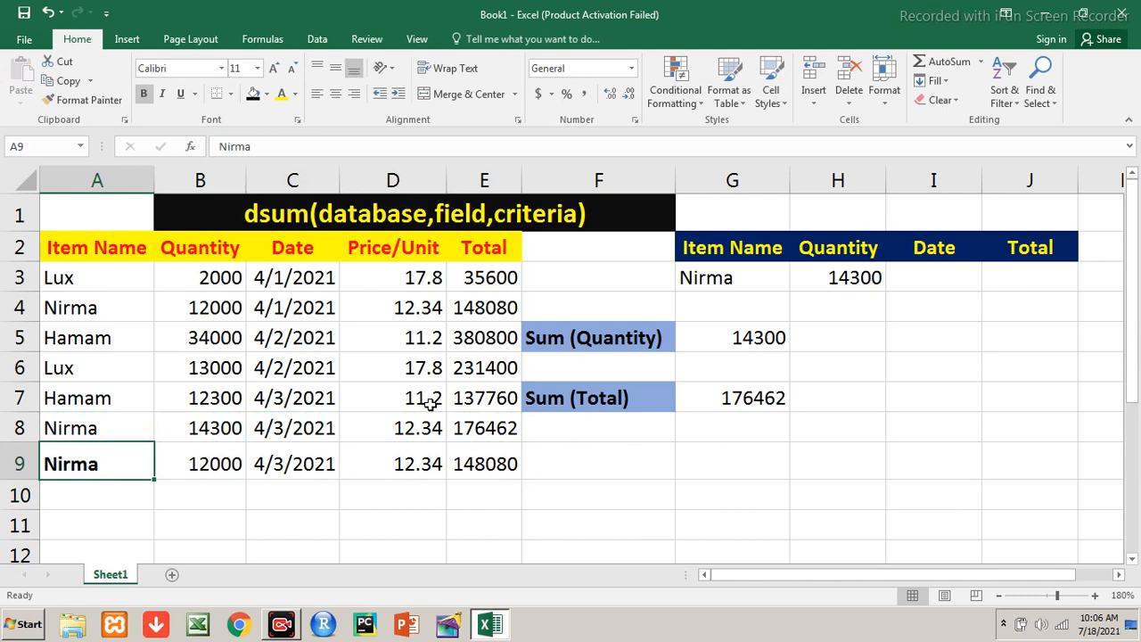
key(Right)
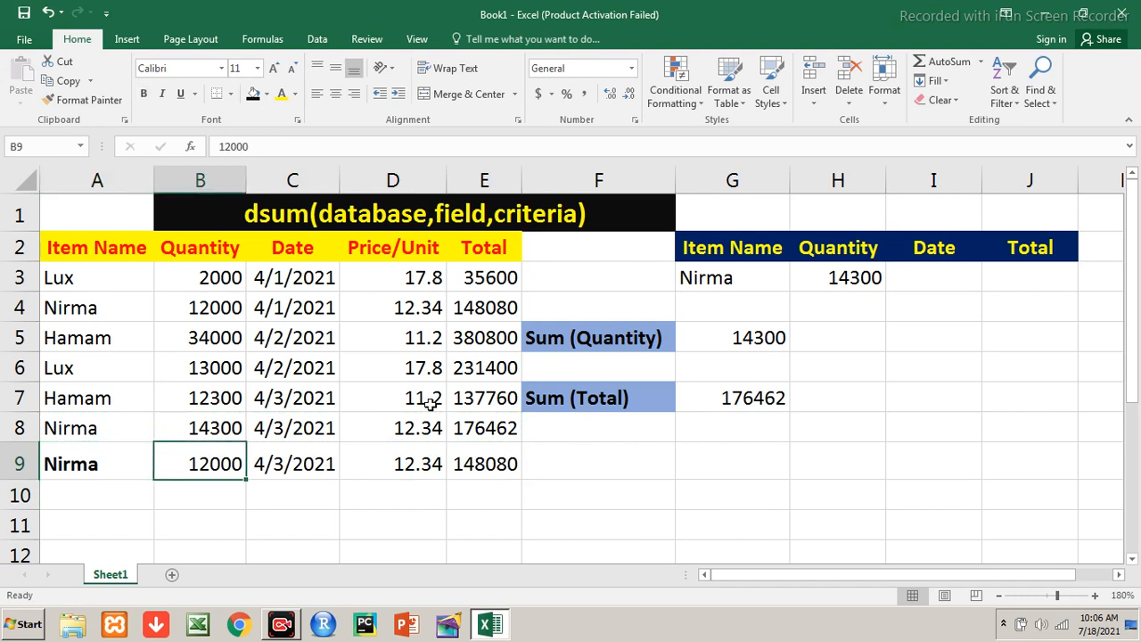
text(14300)
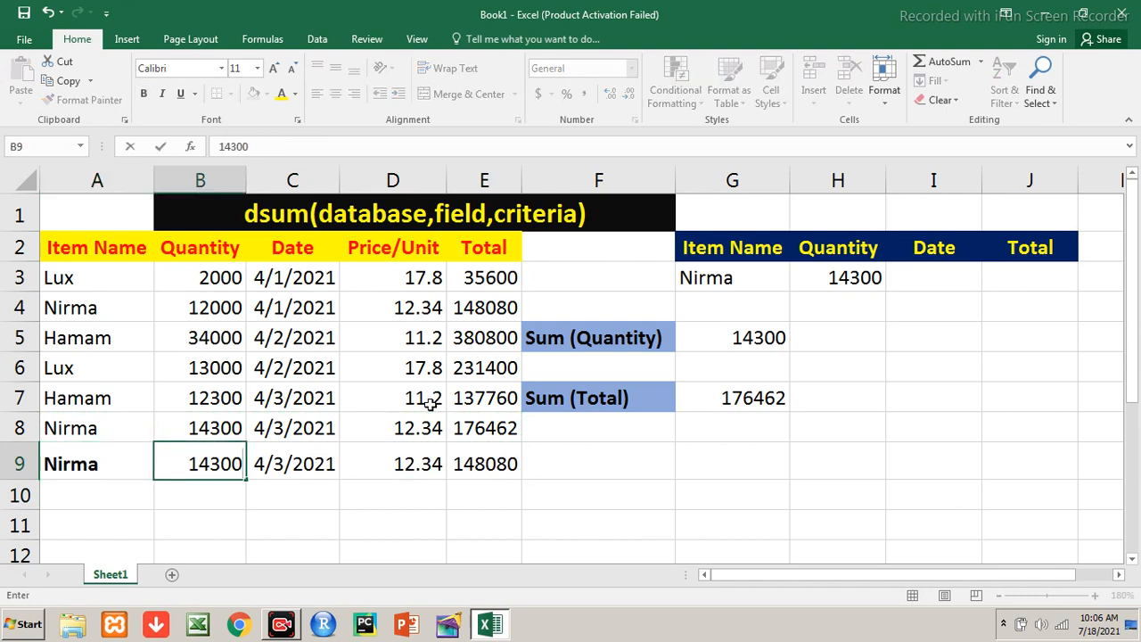
key(Right)
key(Right)
key(Right)
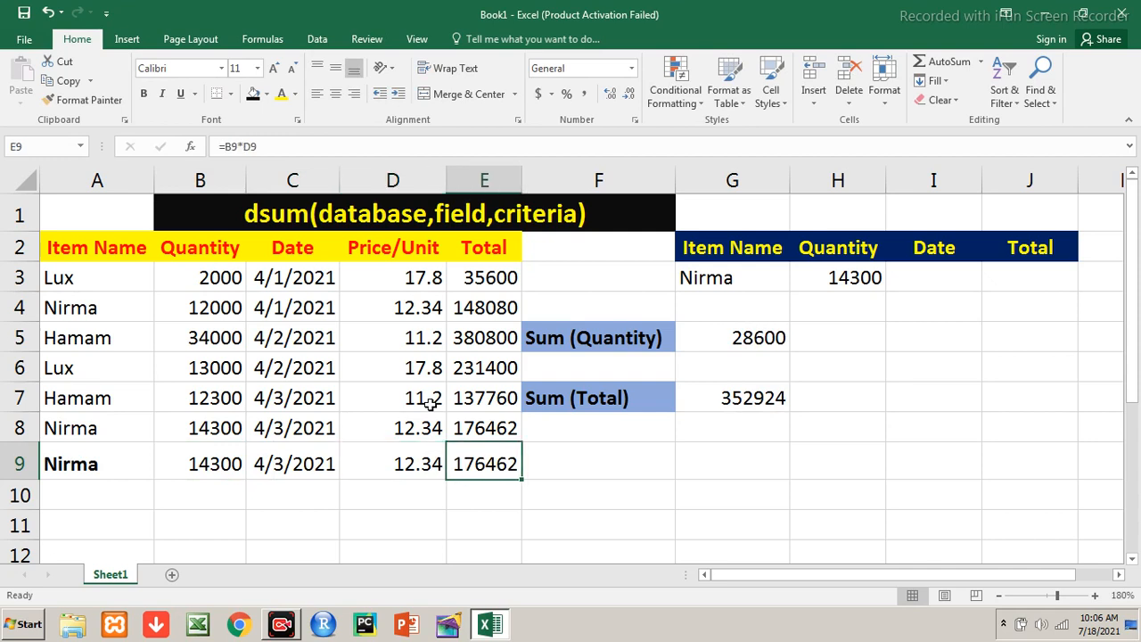
- Select the two Nirma records in A8:E9 to compare them with the DSUM results
key(Up)
key(shift+Left)
key(shift+Left)
key(shift+Left)
key(shift+Left)
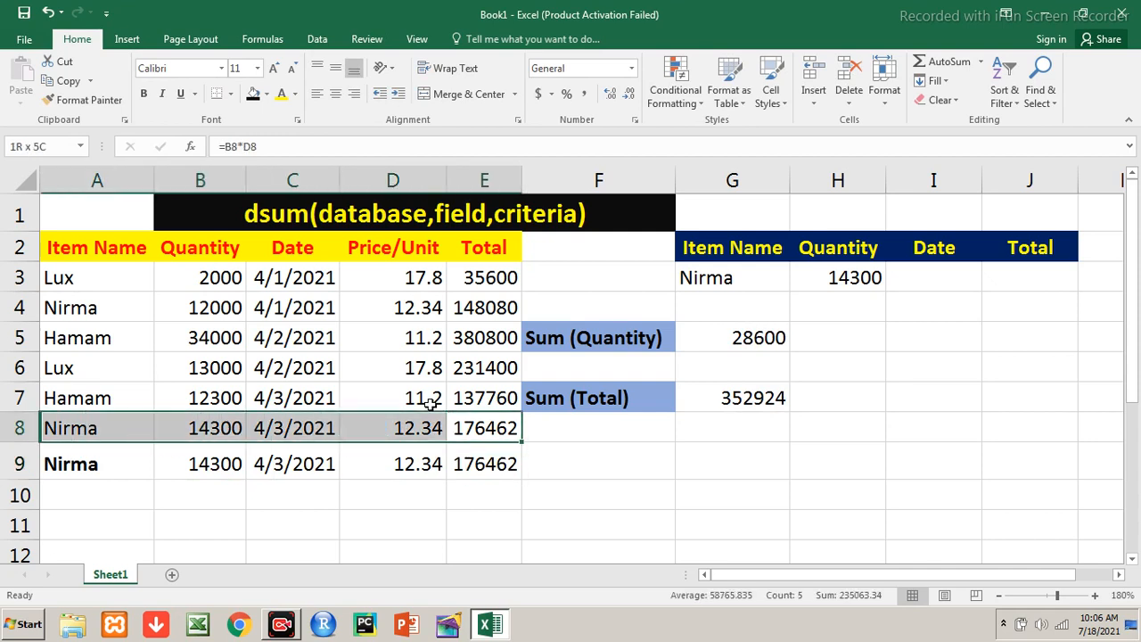
key(shift+Down)
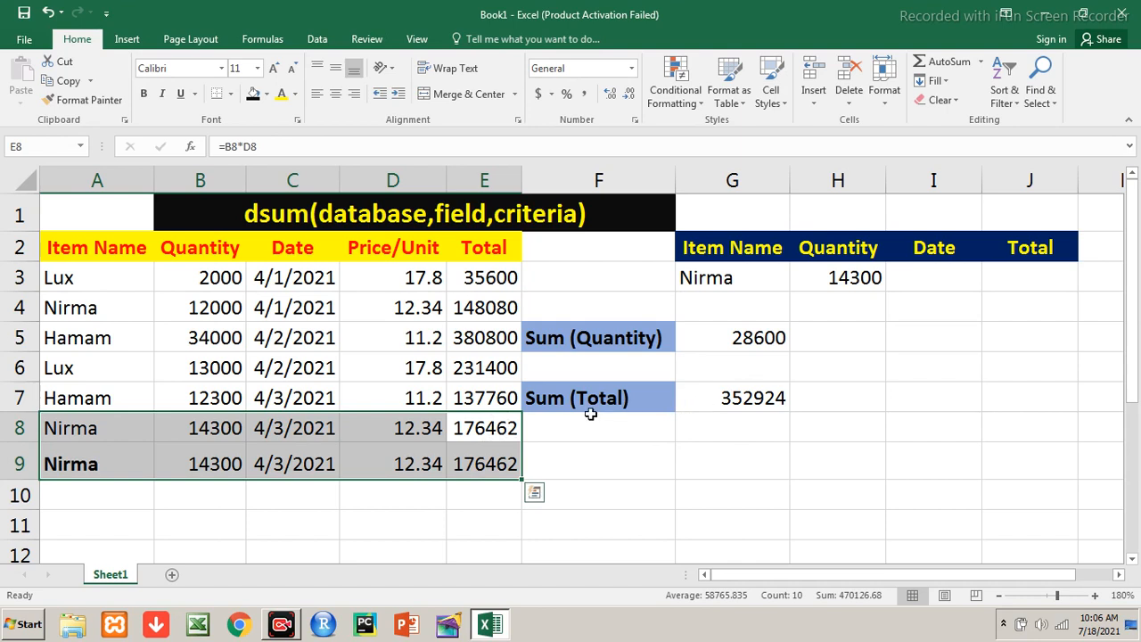
- Change the date of the Nirma record in C9 to 4/4/2021
click(933, 275)
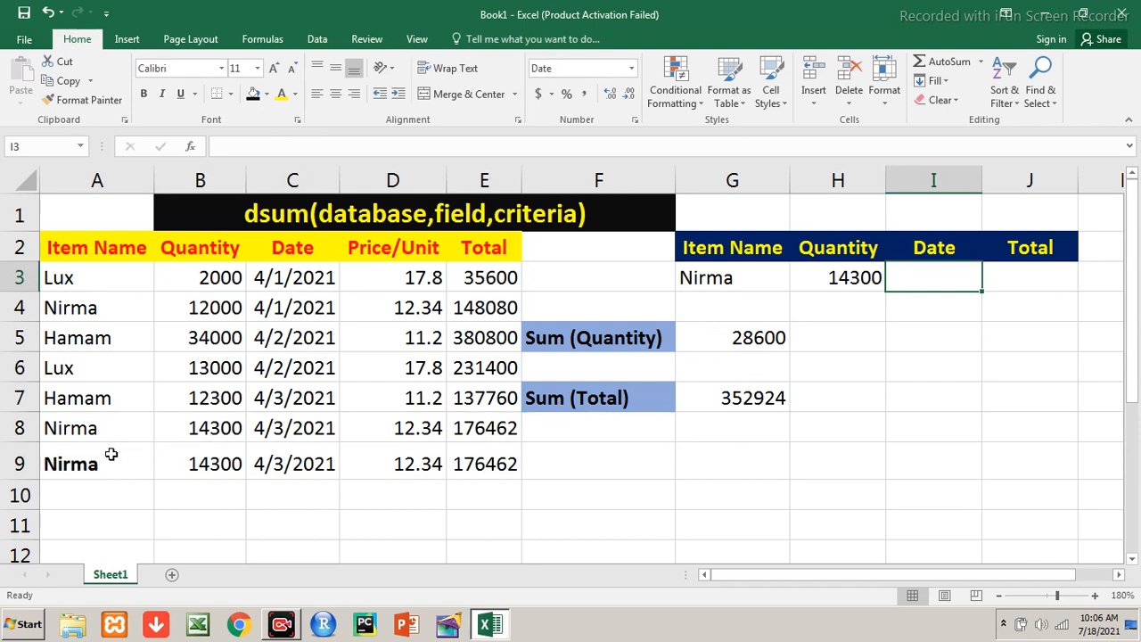
click(275, 461)
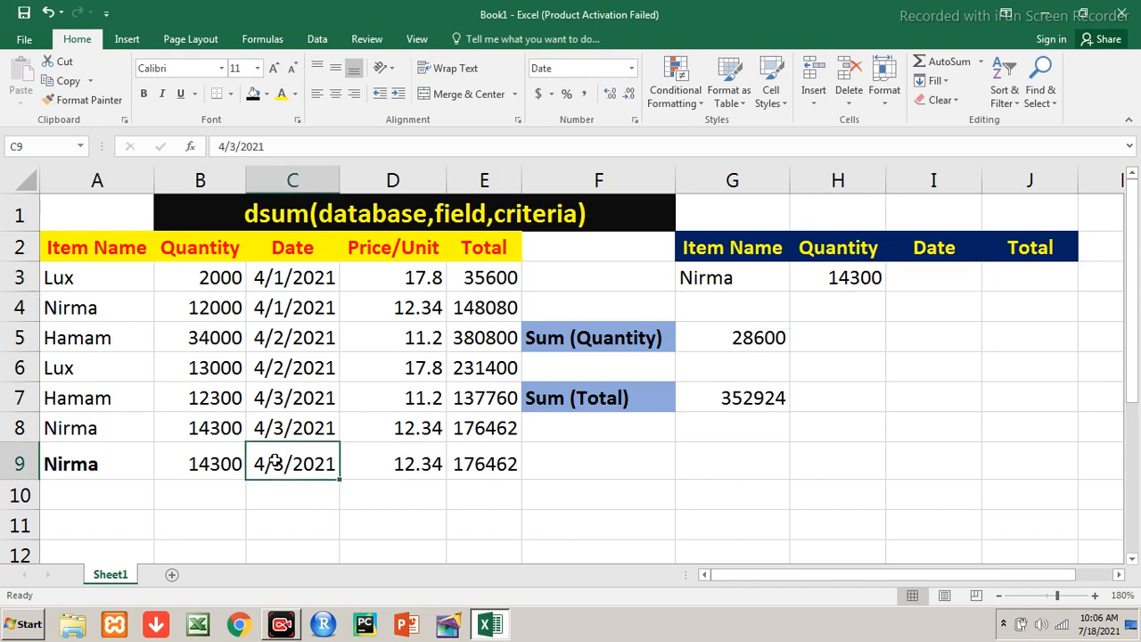
key(F2)
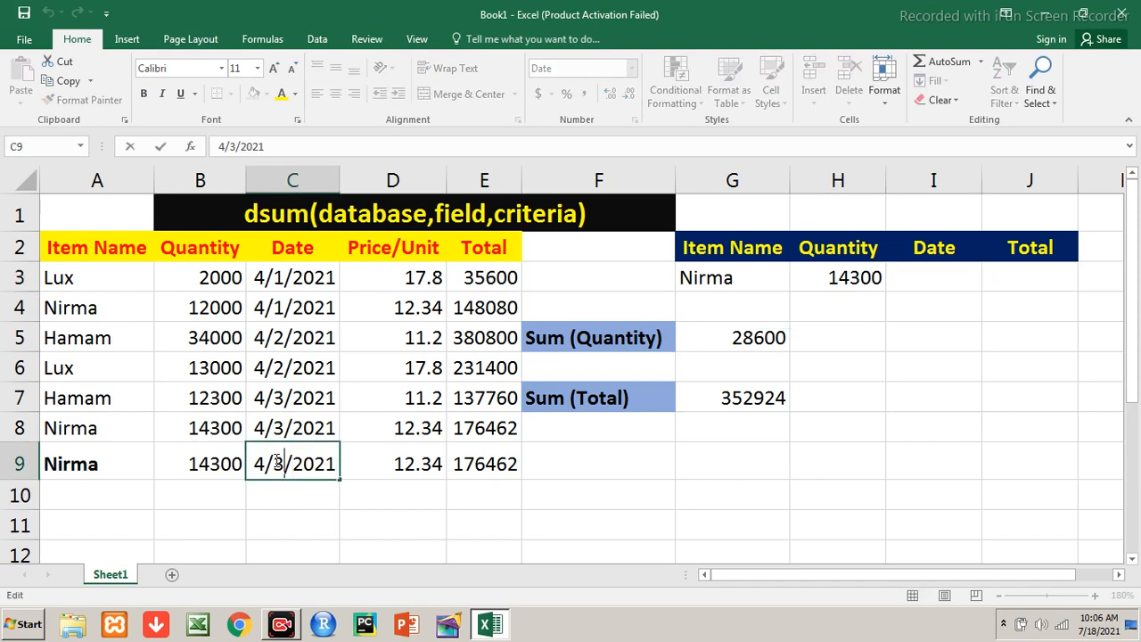
key(Delete)
text(4)
key(Return)
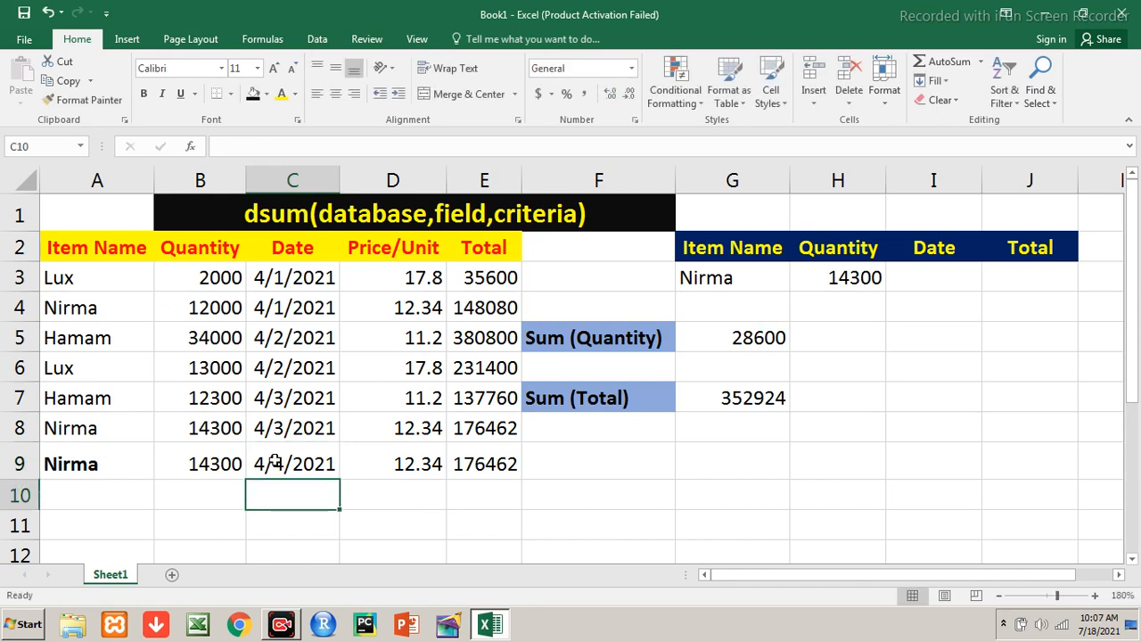
- Check the Item Name and Quantity criteria in G3 and H3 against the Nirma records in A8:E9 and the DSUM quantity in G5
click(853, 280)
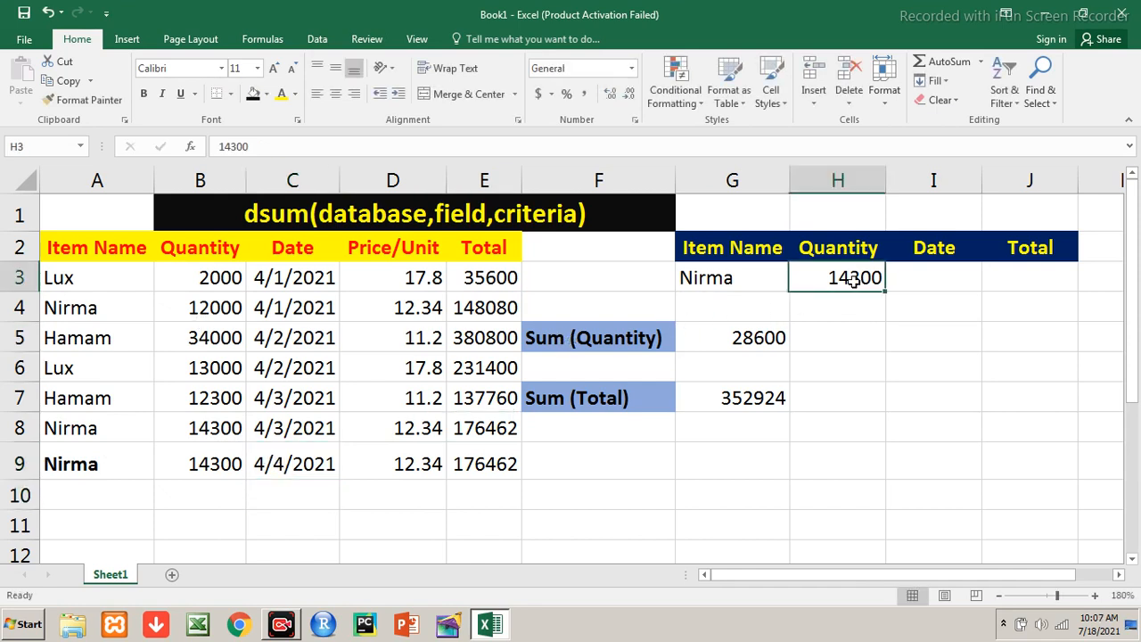
click(718, 275)
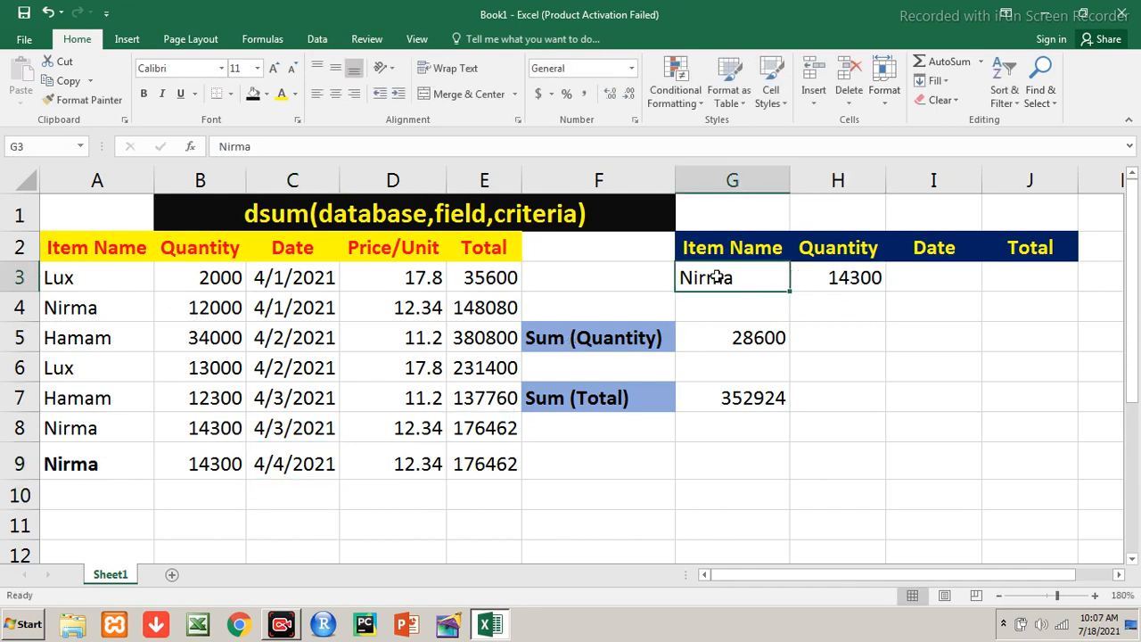
drag(88, 427, 477, 455)
click(769, 337)
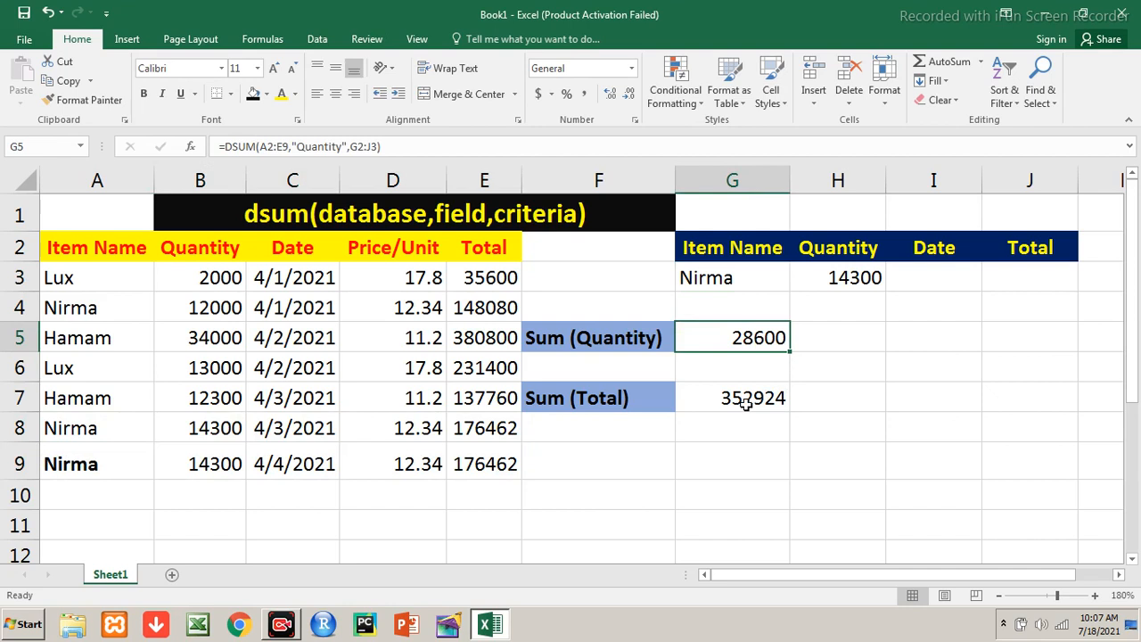
- Set the Date criterion in I3 to 4/4/2021
click(928, 275)
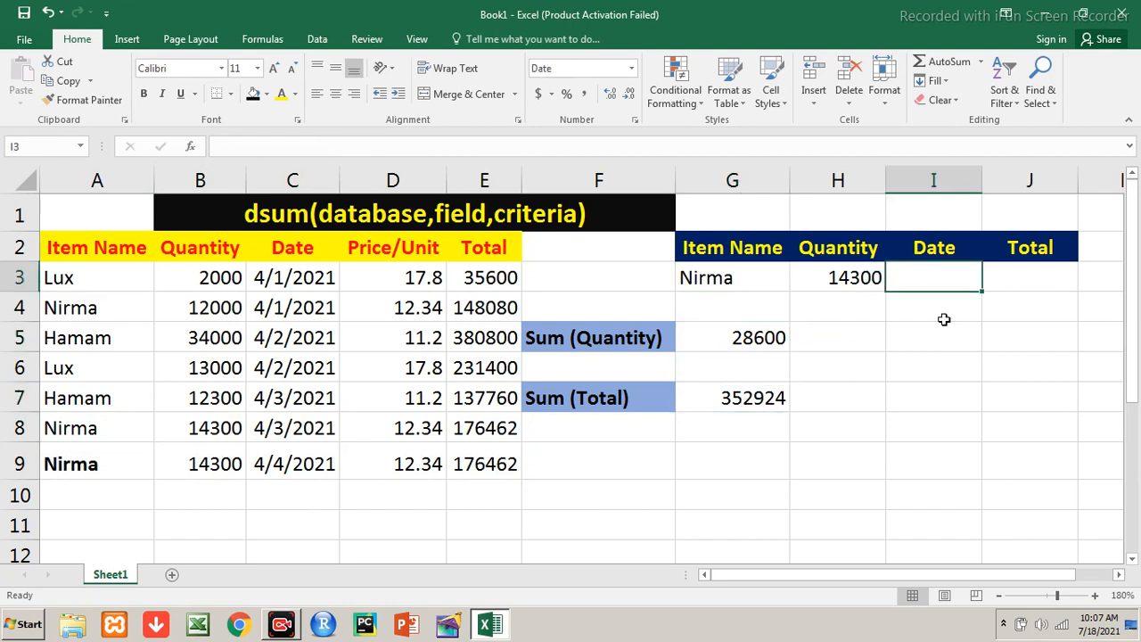
text(0)
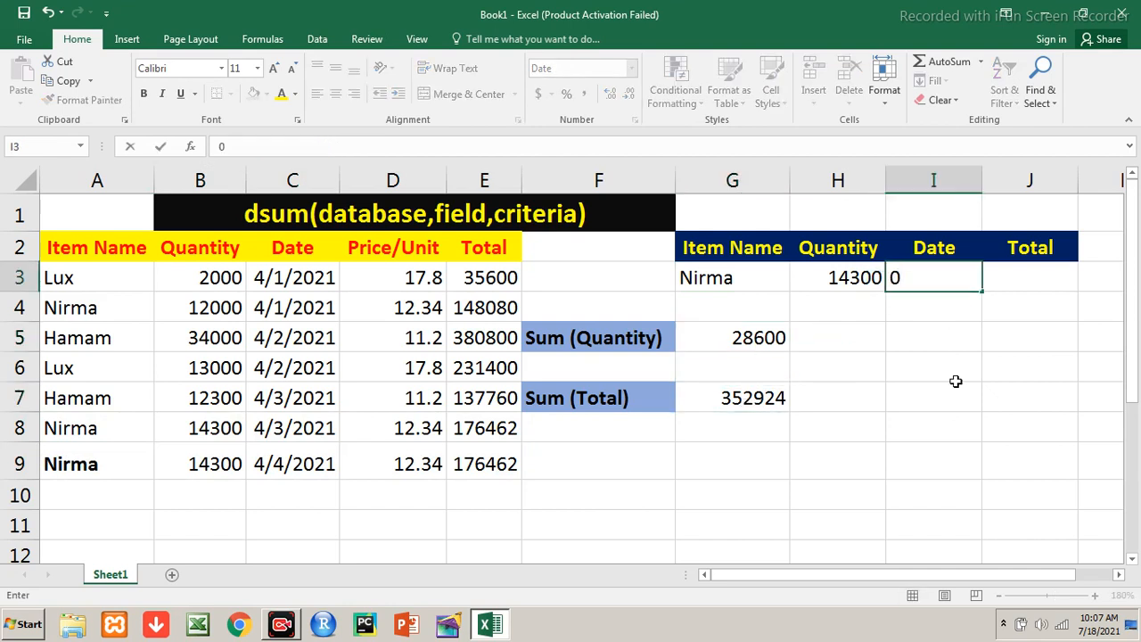
text(/4/2021)
key(Return)
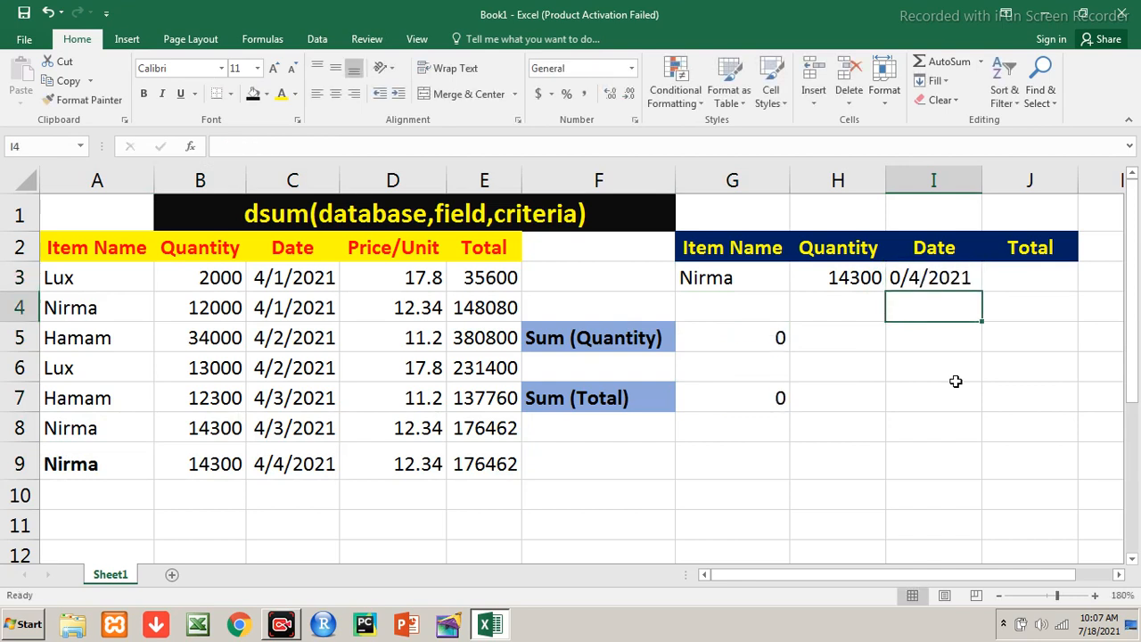
key(Up)
key(F2)
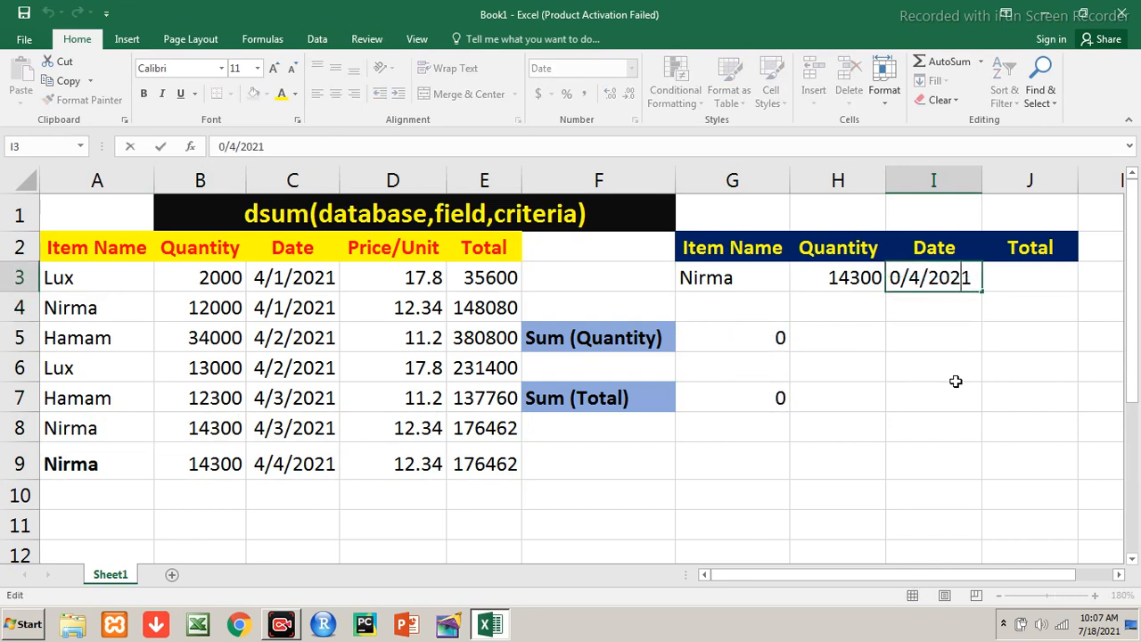
key(Left)
key(Left)
key(Left)
key(Left)
key(BackSpace)
text(4)
key(Return)
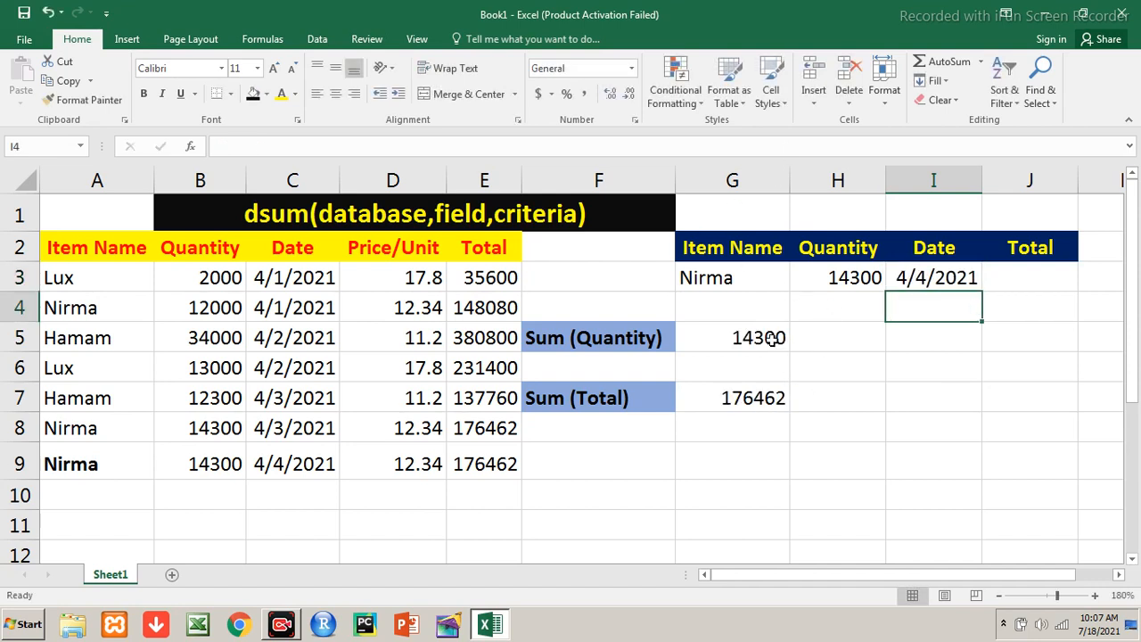
- Select the DSUM results in G5:G7 and the two Nirma records in A8:E9 to compare them
drag(777, 337, 767, 398)
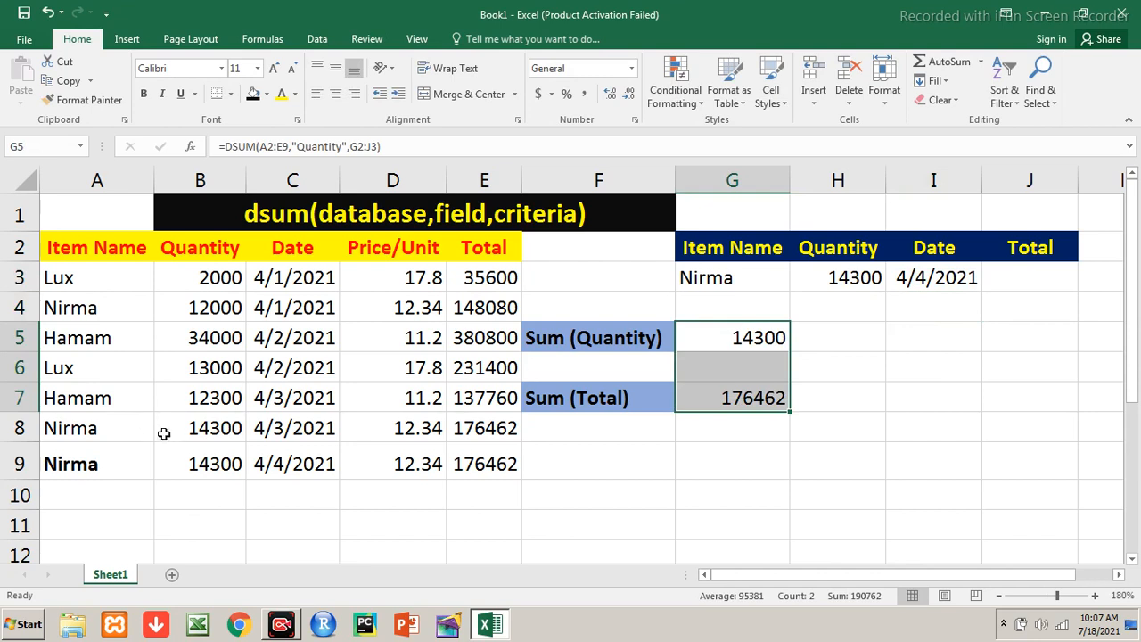
click(96, 431)
drag(96, 432, 453, 476)
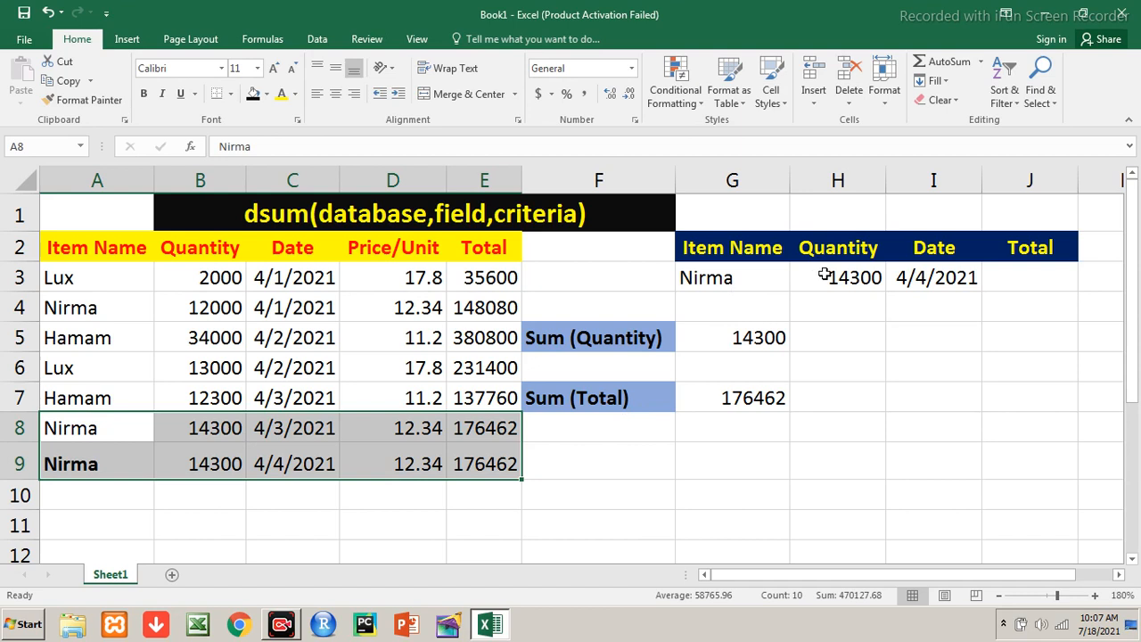
- Clear the Date criterion from I3
click(919, 280)
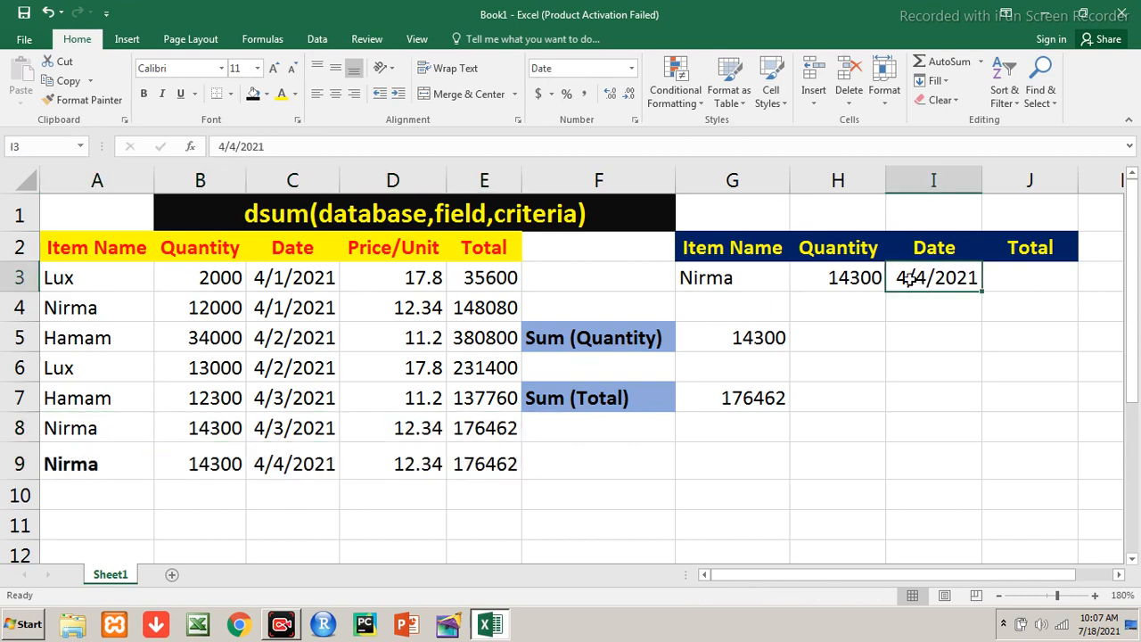
key(Delete)
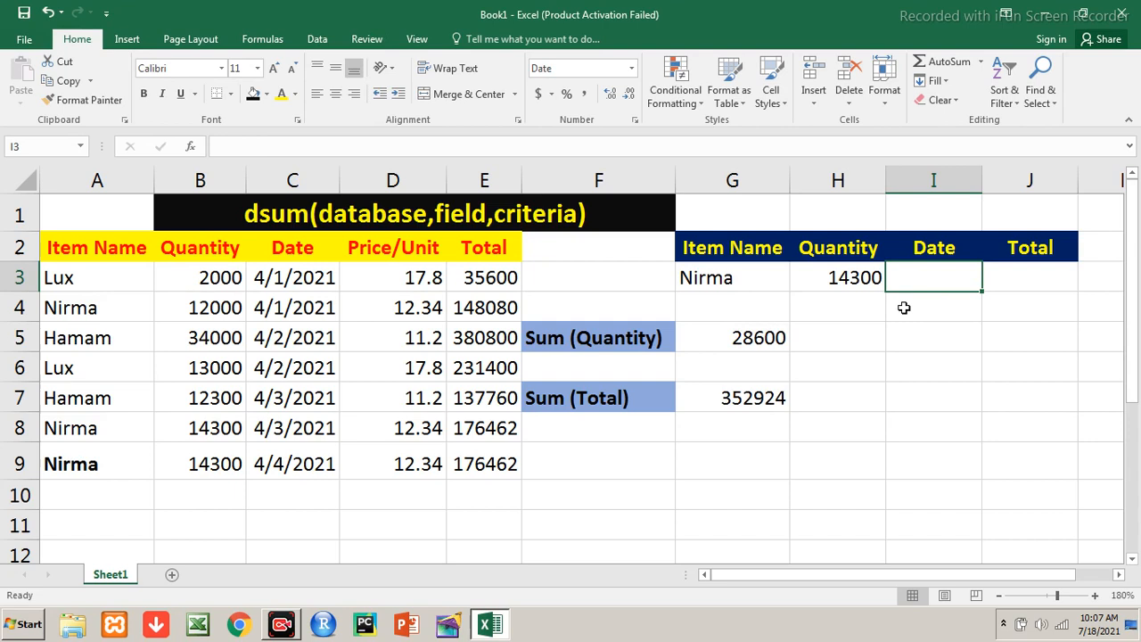
click(918, 422)
- Review the Item Name and Quantity criteria in G3 and H3 and select all the item records in A3:E9
click(724, 280)
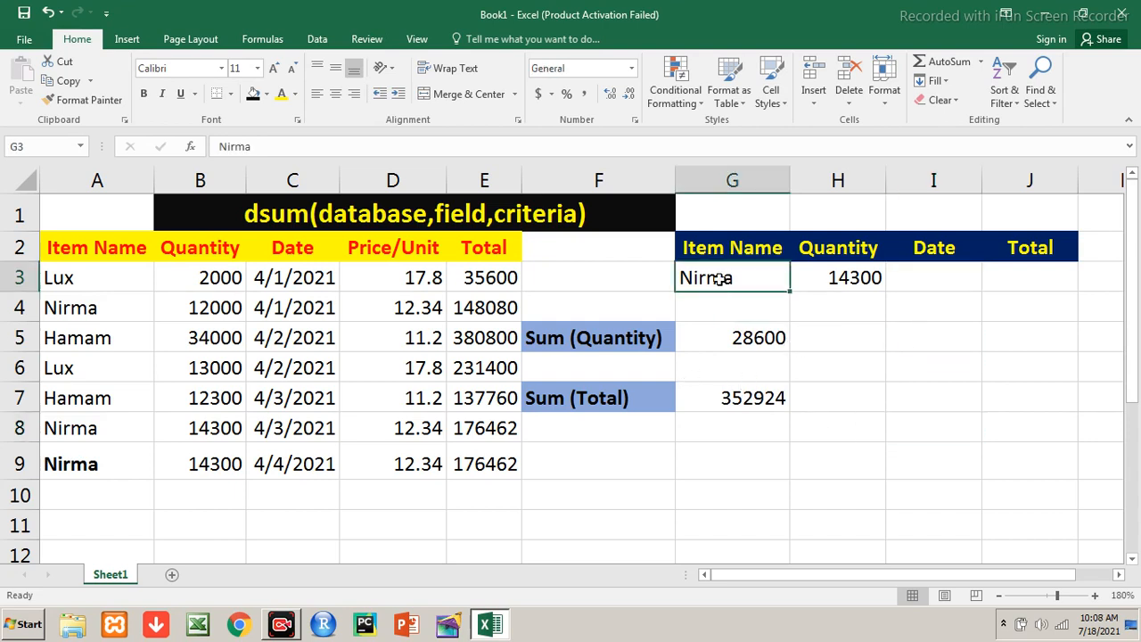
click(819, 279)
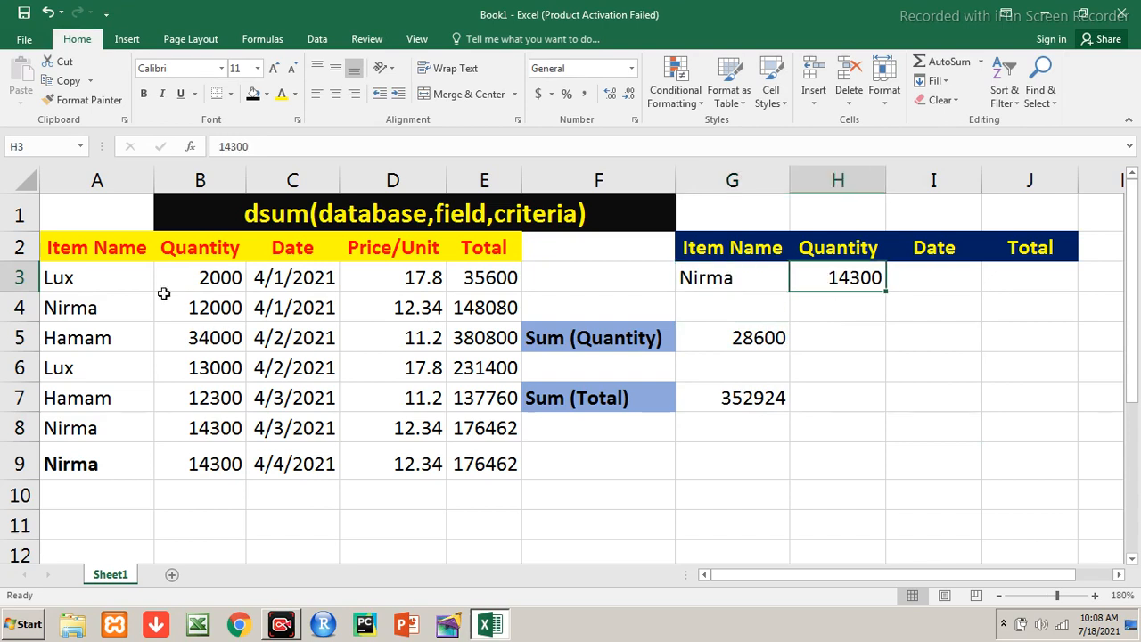
drag(134, 281, 480, 458)
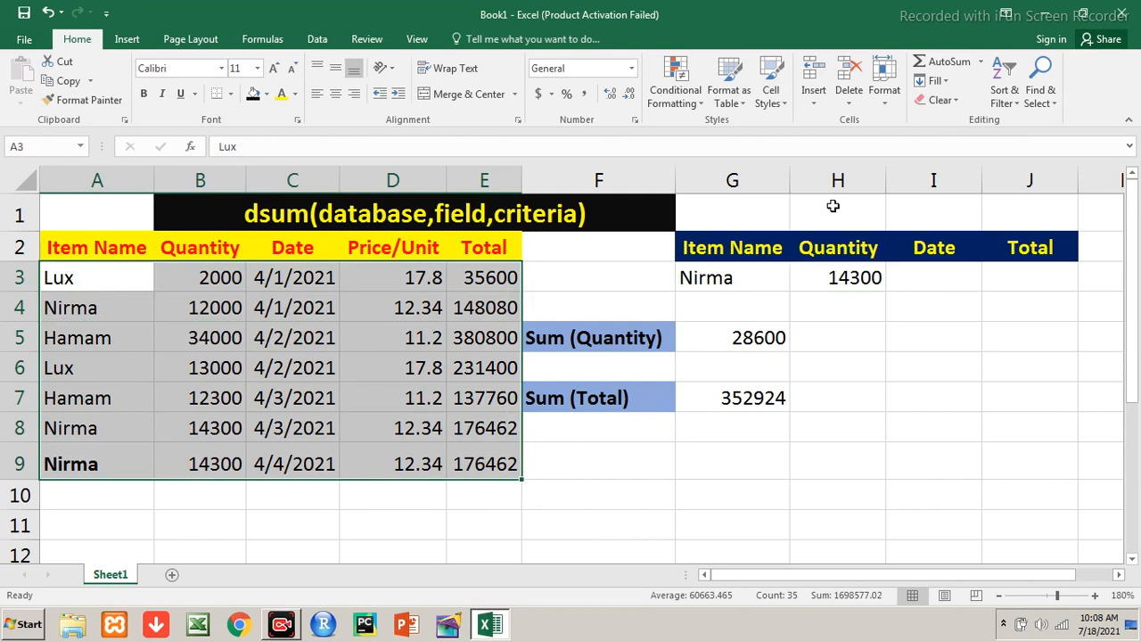
- Enter the heading "Filter/ Condition/ Criteria" in H1 above the criteria table
click(834, 208)
text(Filter)
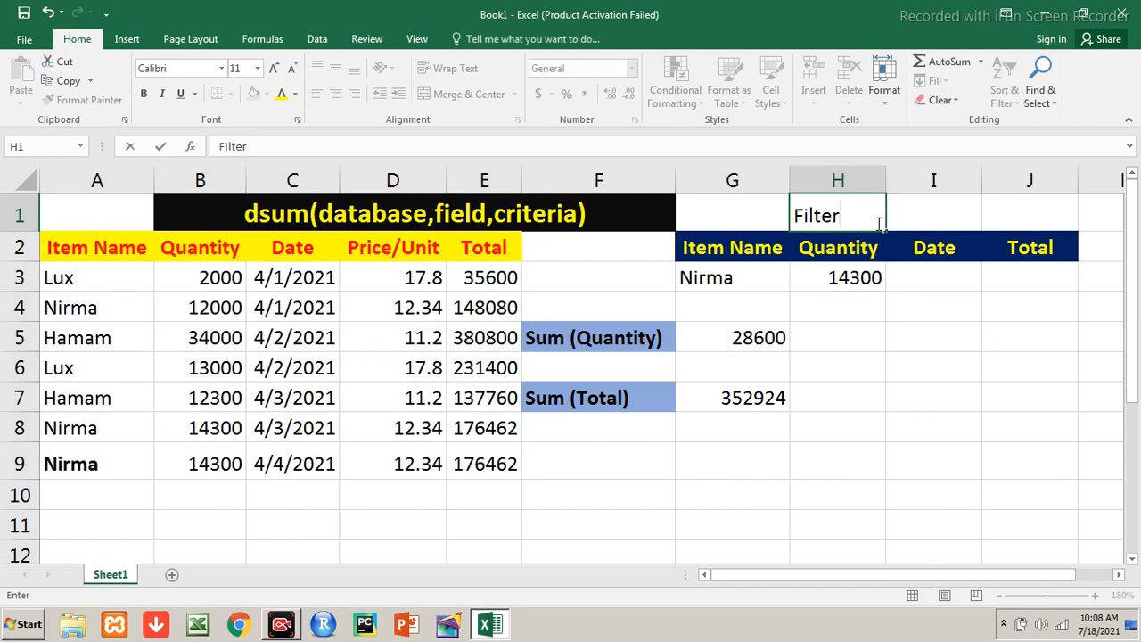
text(/ Cond)
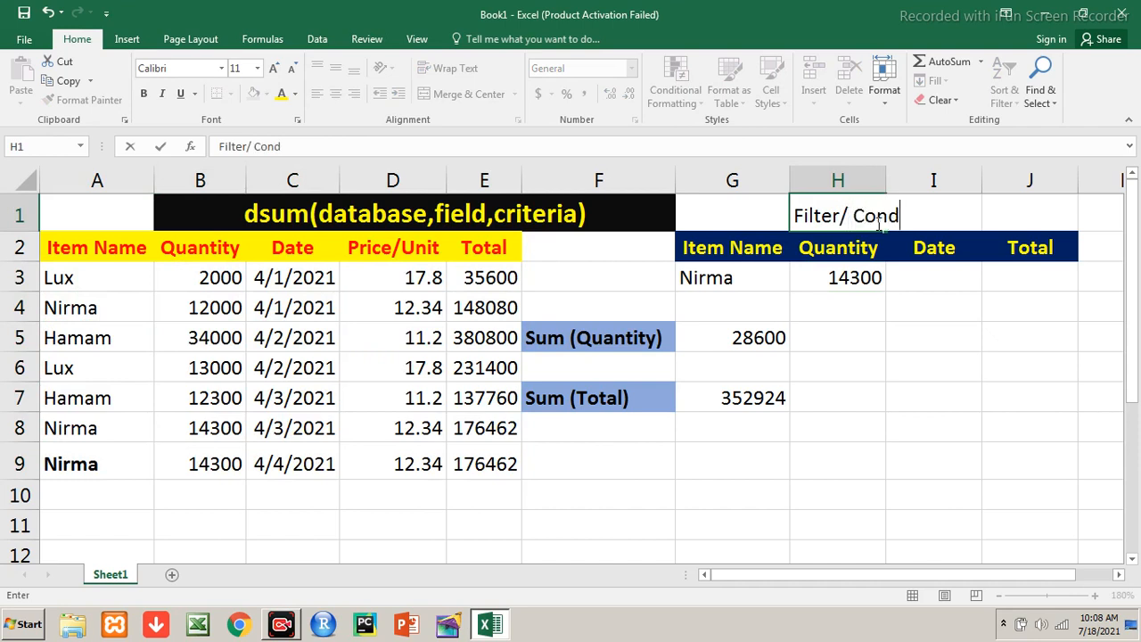
text(ition/ Cri)
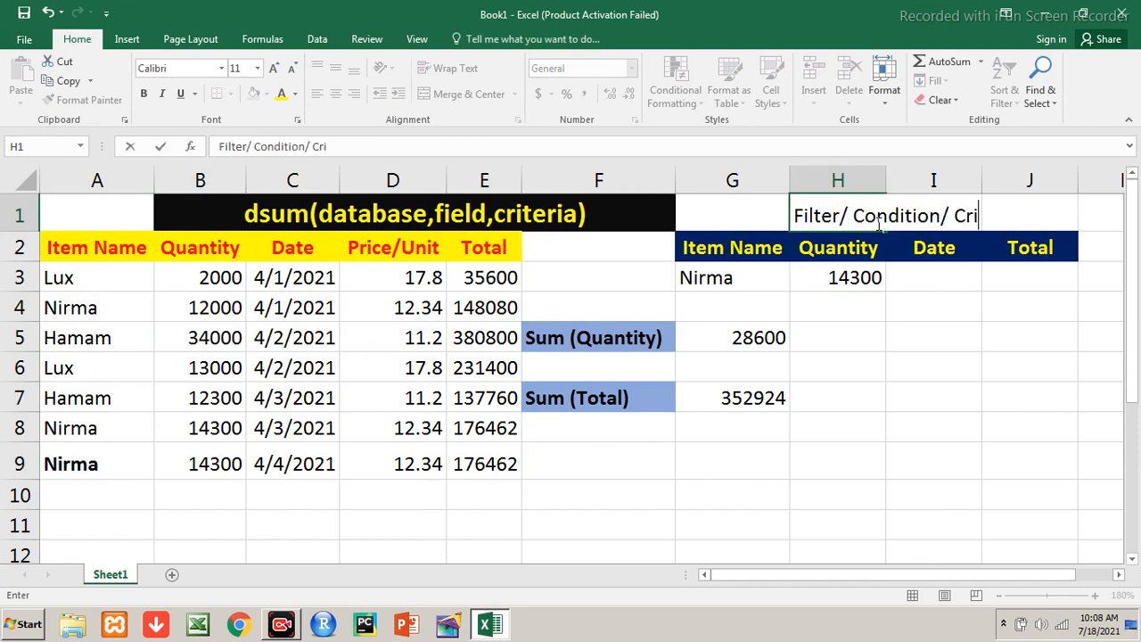
text(teria)
key(Return)
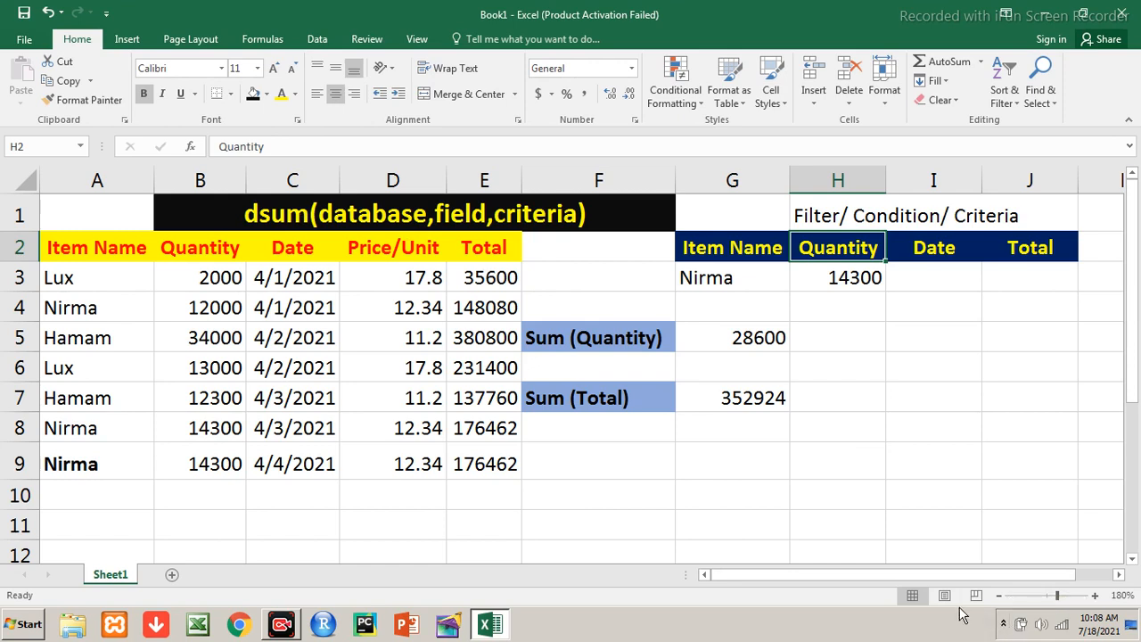
click(1005, 623)
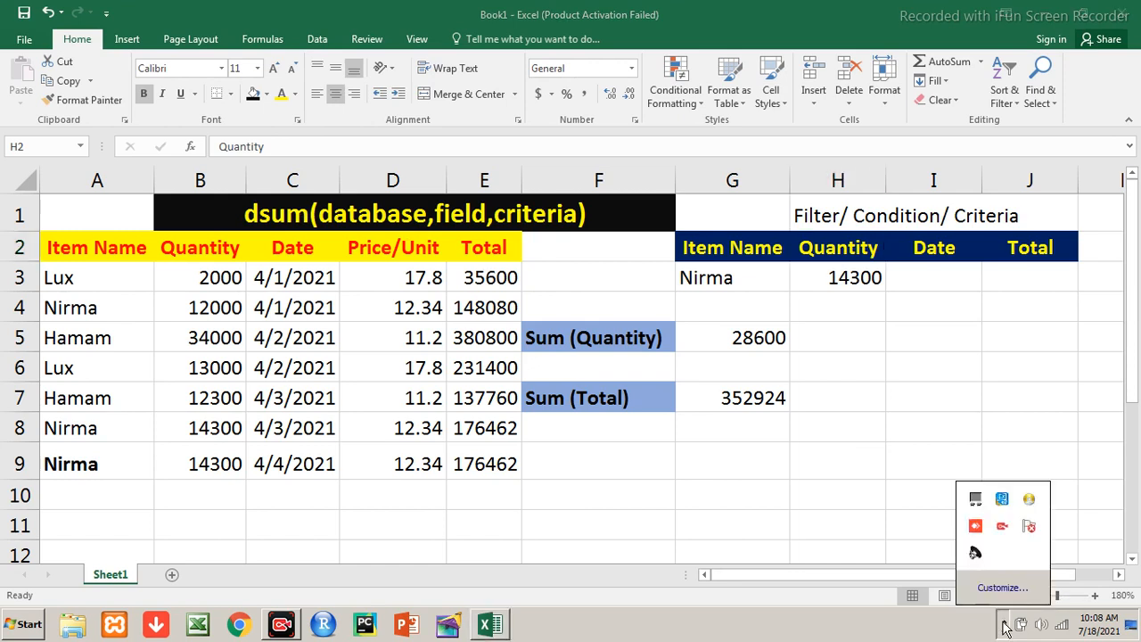